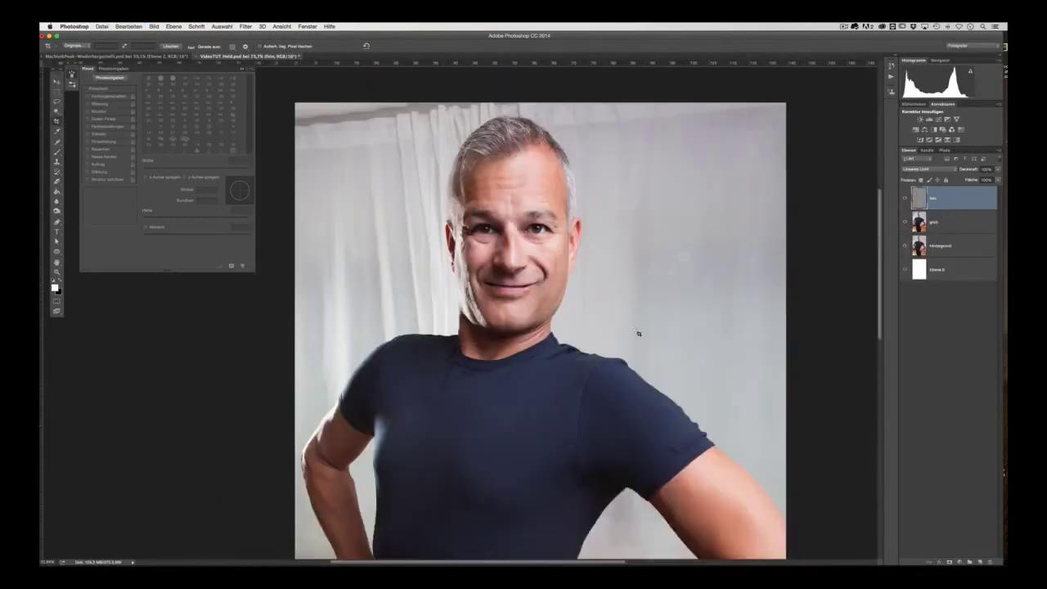
# Step: Duplicate the photo layer and apply Surface Blur (Matter machen) with radius 28 px, threshold 31
pyautogui.click(952, 223)
pyautogui.hotkey('ctrl', 'j')
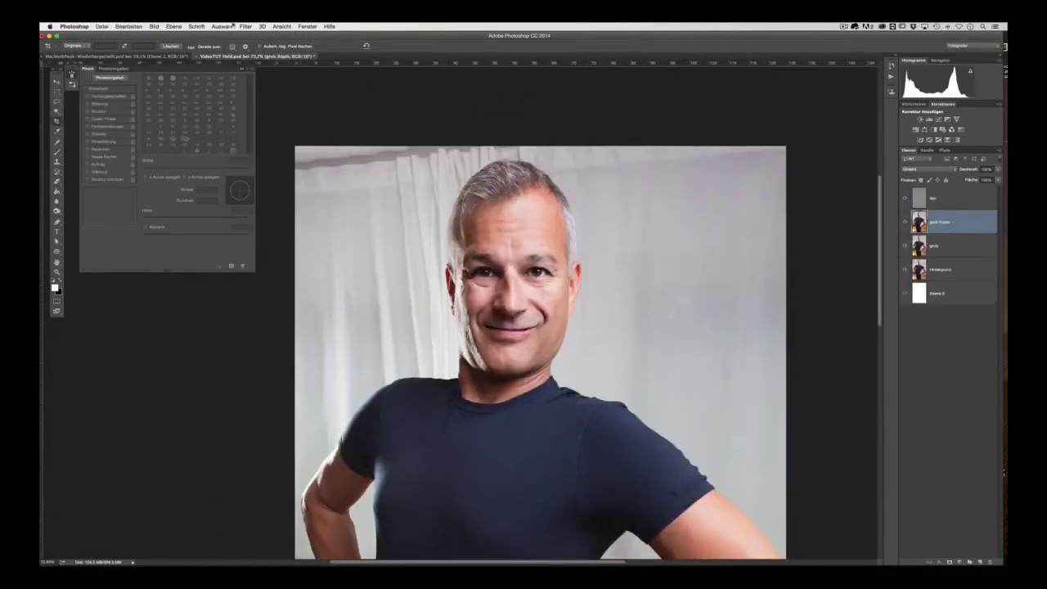
pyautogui.click(245, 27)
pyautogui.click(388, 204)
pyautogui.click(509, 220)
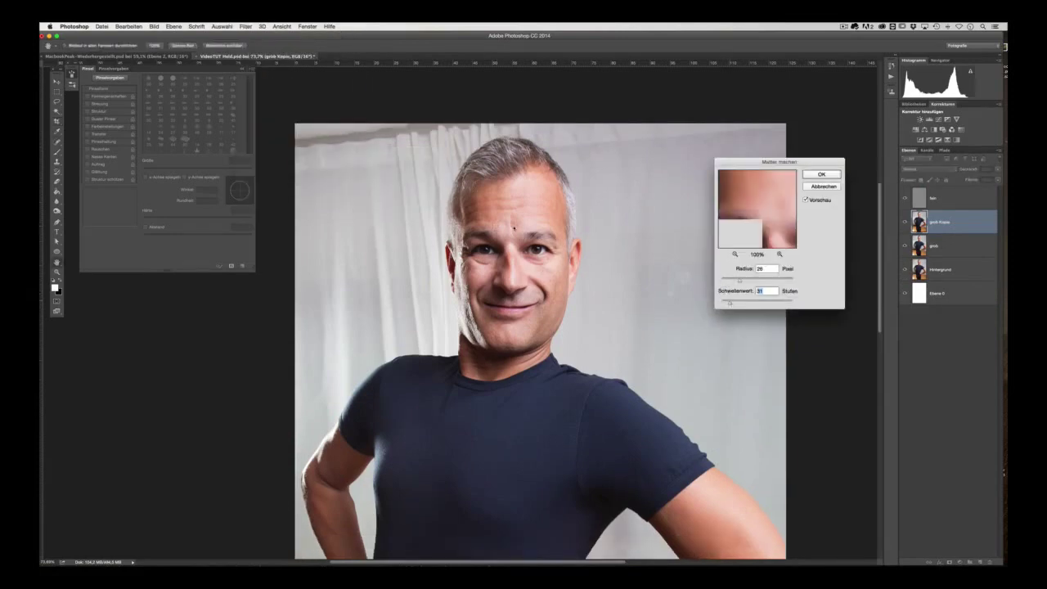
pyautogui.click(821, 175)
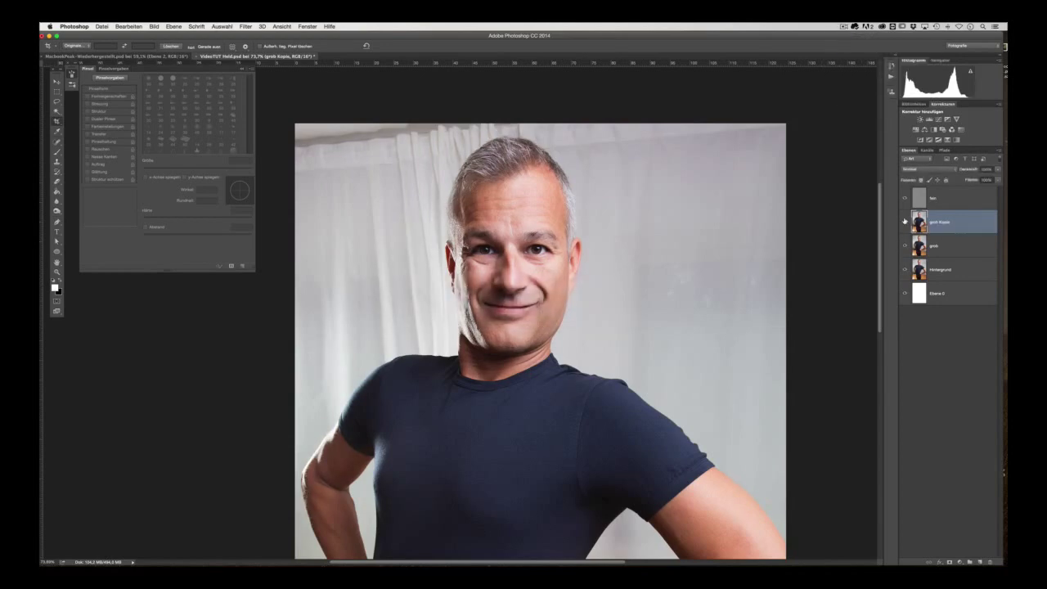
# Step: Add a layer mask to the blurred copy and set a soft brush to about 56 px
pyautogui.click(958, 562)
pyautogui.click(57, 152)
pyautogui.click(109, 78)
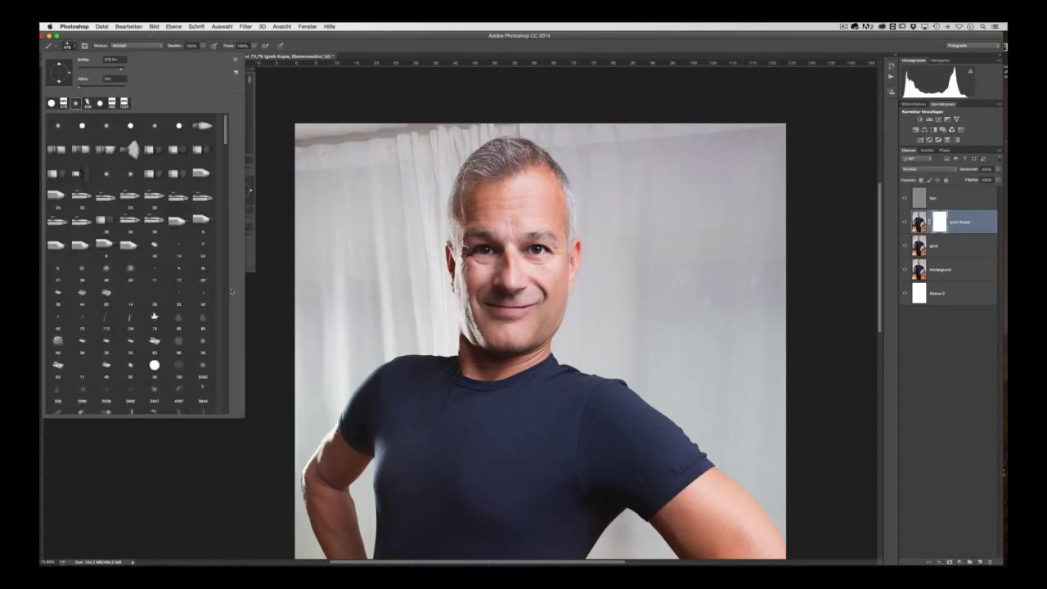
pyautogui.click(88, 68)
pyautogui.scroll(5, 495, 215)
pyautogui.press('[')
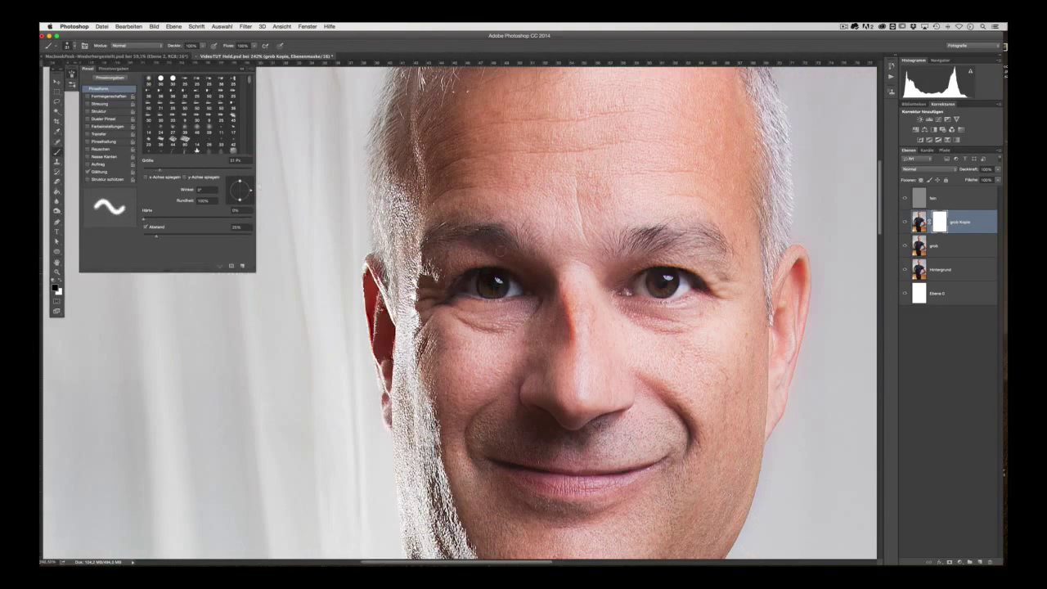
pyautogui.press(']')
pyautogui.press(']')
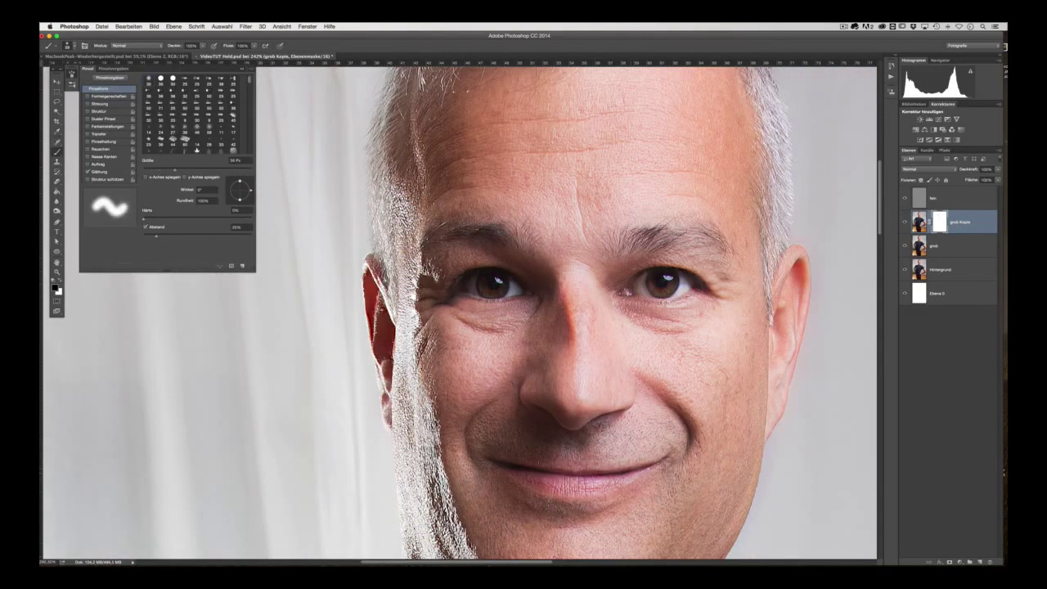
# Step: Enlarge the soft brush further and paint on the blurred copy's mask
pyautogui.scroll(-2, 463, 175)
pyautogui.scroll(-1, 463, 175)
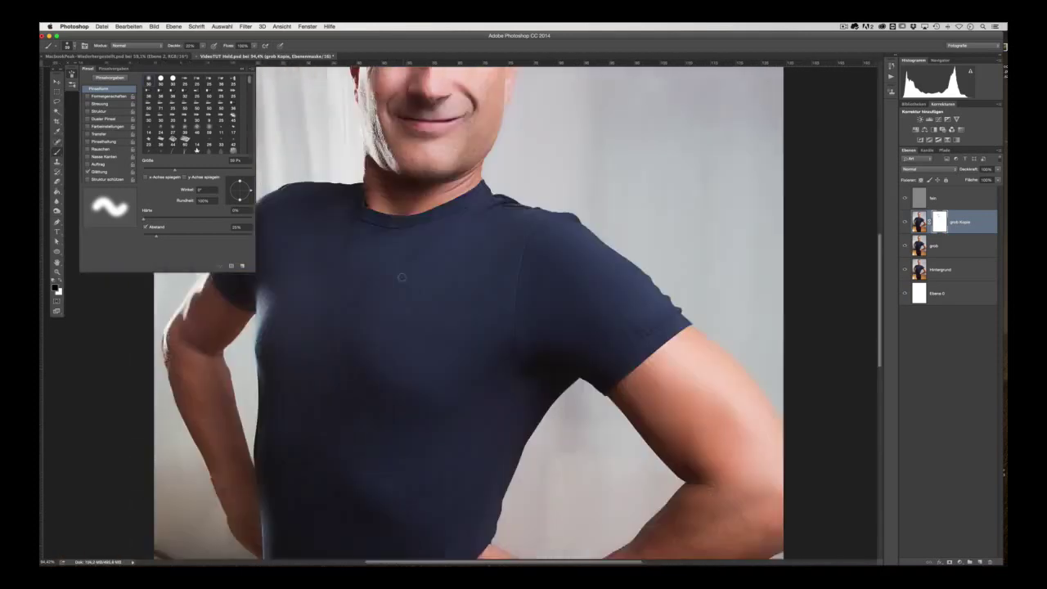
pyautogui.scroll(-1, 463, 175)
pyautogui.scroll(-1, 463, 175)
pyautogui.press(']')
pyautogui.press(']')
pyautogui.press(']')
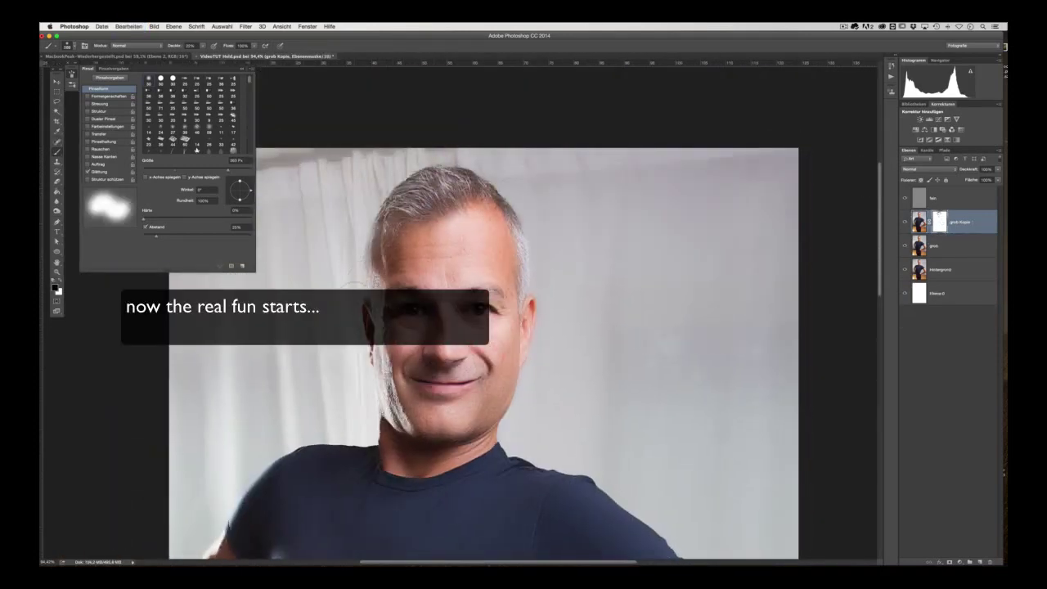
pyautogui.scroll(-4, 359, 283)
pyautogui.scroll(1, 438, 238)
pyautogui.scroll(5, 438, 238)
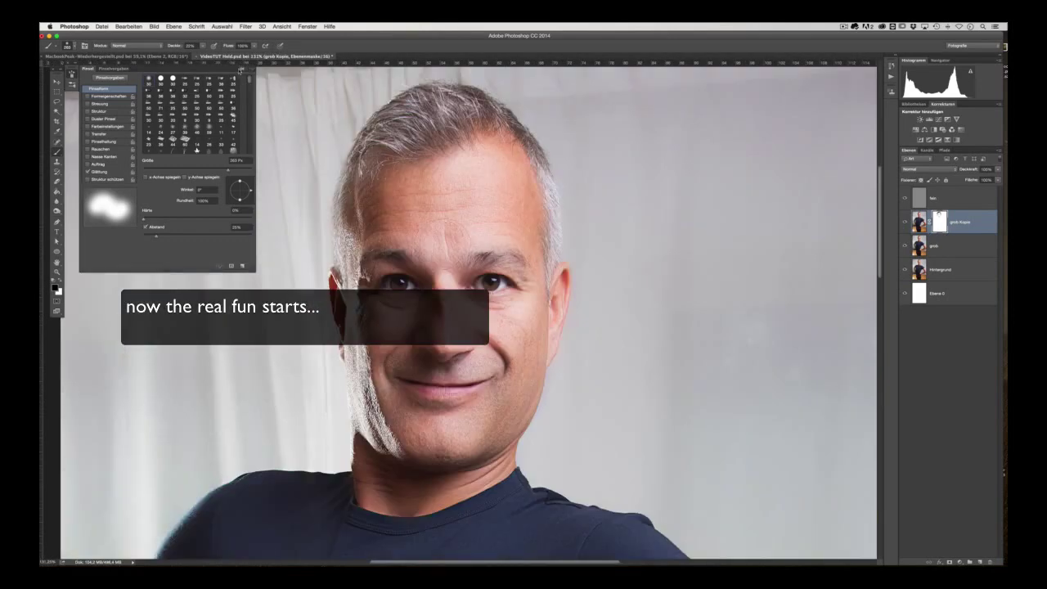
# Step: Group the retouch layers as Basis and stamp all visible layers into a new layer
pyautogui.click(241, 71)
pyautogui.hotkey('ctrl', 'g')
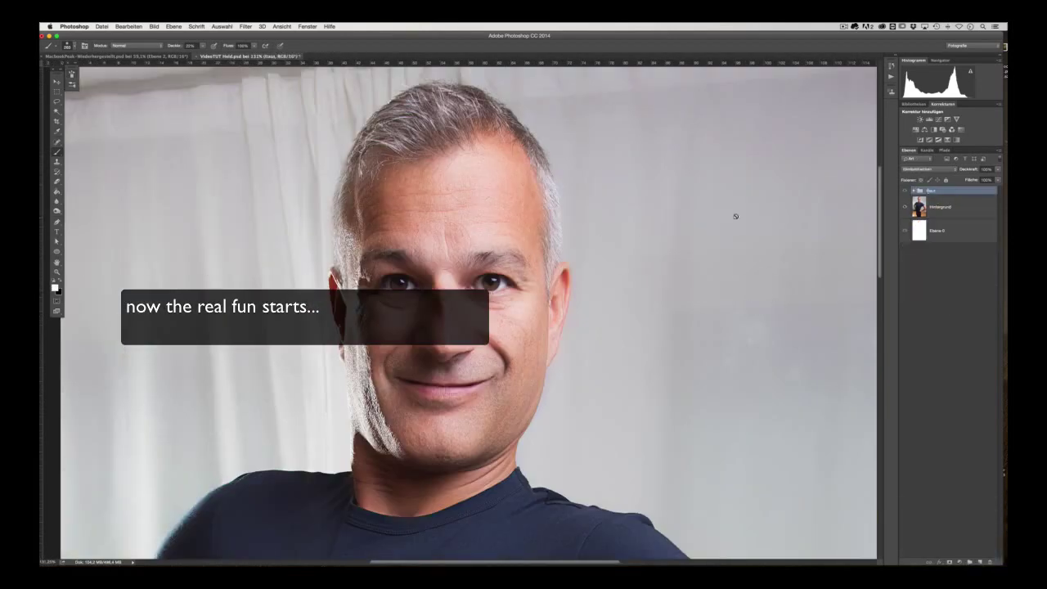
pyautogui.hotkey('ctrl', 'alt', 'shift', 'e')
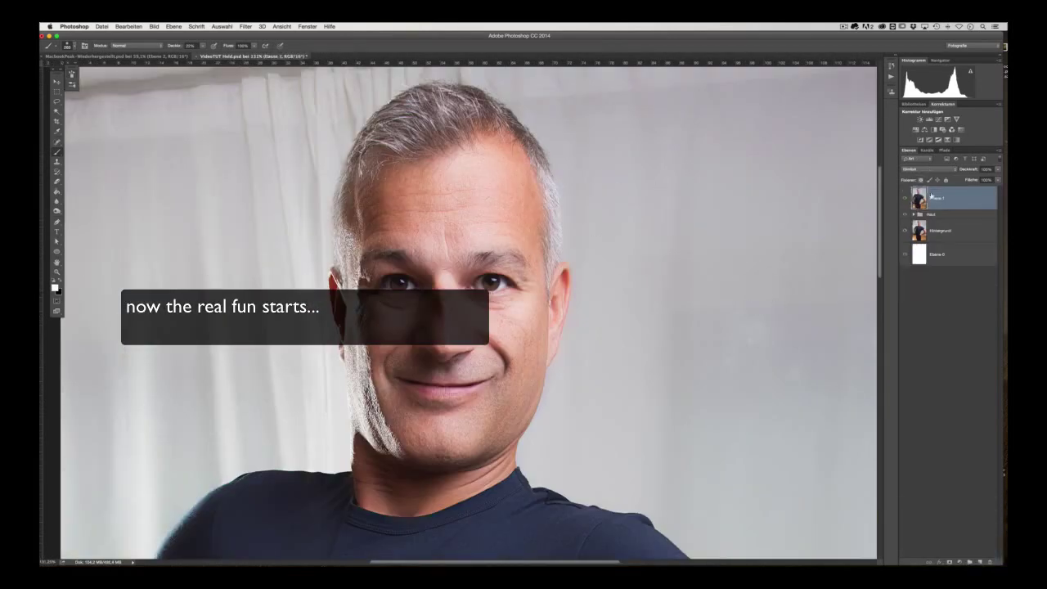
# Step: Open Liquify on the merged layer and enlarge the brush to about 1465
pyautogui.click(246, 26)
pyautogui.click(263, 85)
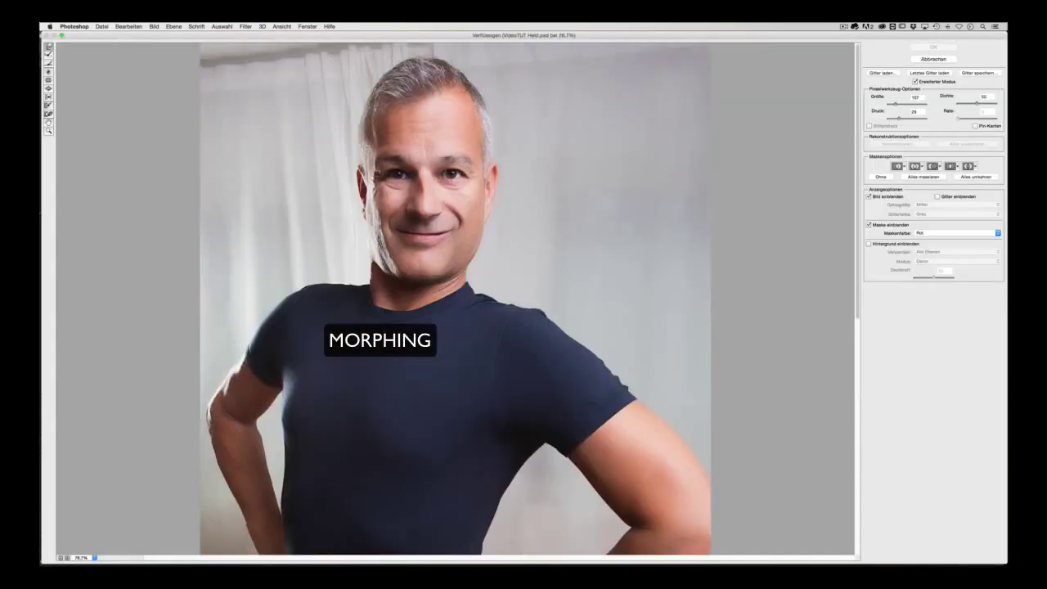
pyautogui.moveTo(413, 242)
pyautogui.mouseDown()
pyautogui.moveTo(429, 249)
pyautogui.moveTo(446, 287)
pyautogui.mouseUp()
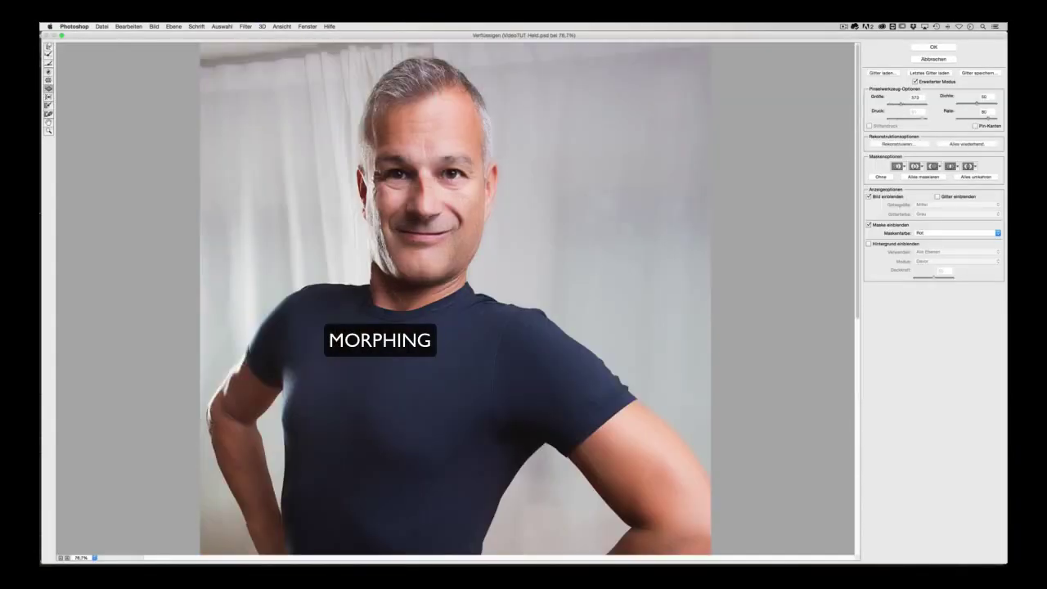
pyautogui.hotkey('ctrl', 'alt', 'z')
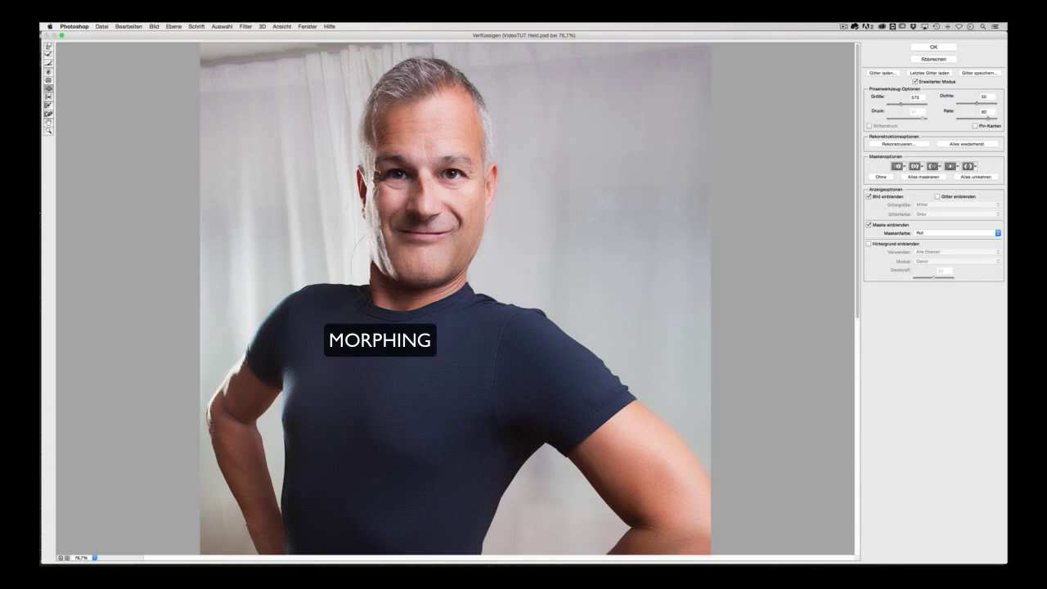
pyautogui.moveTo(381, 220); pyautogui.dragTo(434, 297)
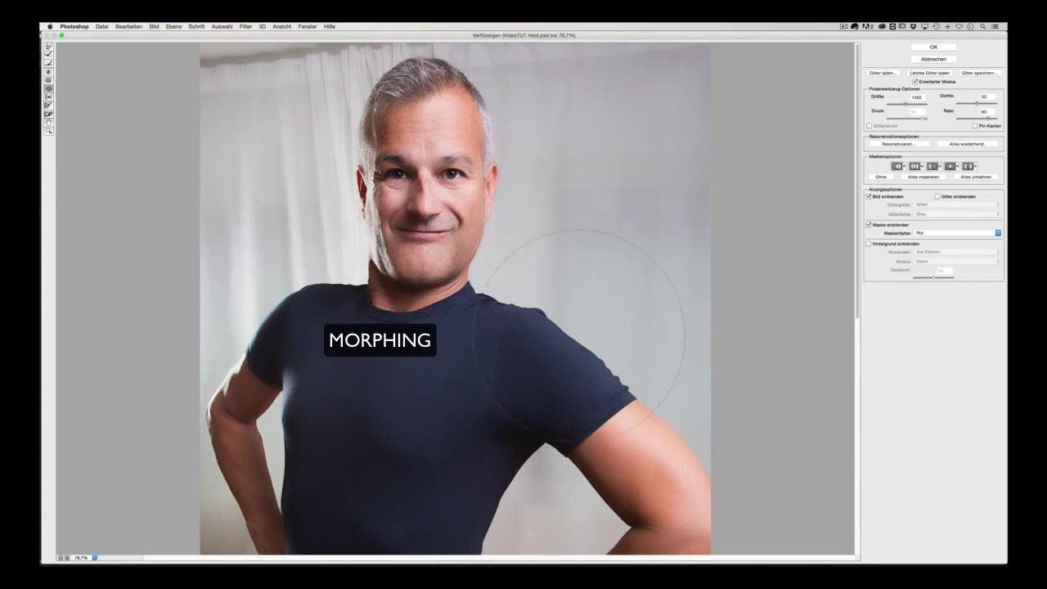
# Step: Forward-warp the left shoulder outward to broaden the silhouette
pyautogui.press('w')
pyautogui.scroll(-5, 605, 213)
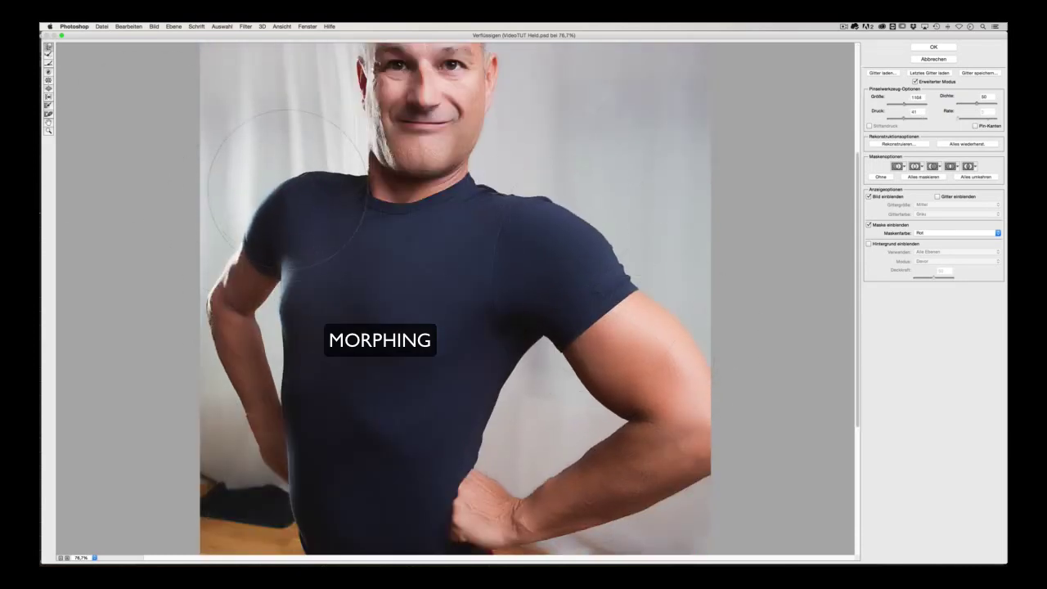
pyautogui.scroll(5, 507, 315)
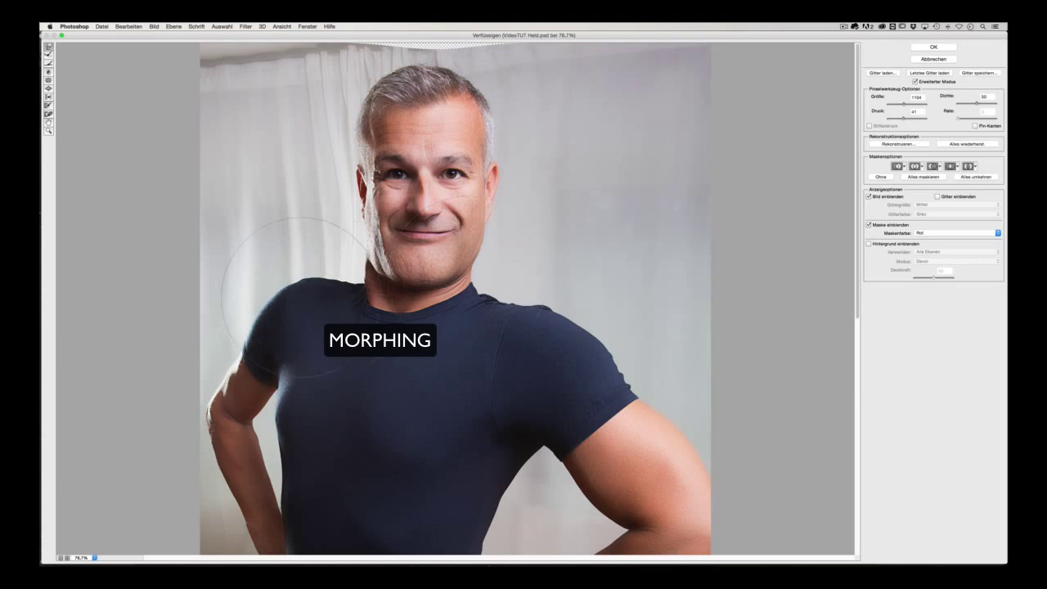
pyautogui.moveTo(215, 319); pyautogui.dragTo(202, 374)
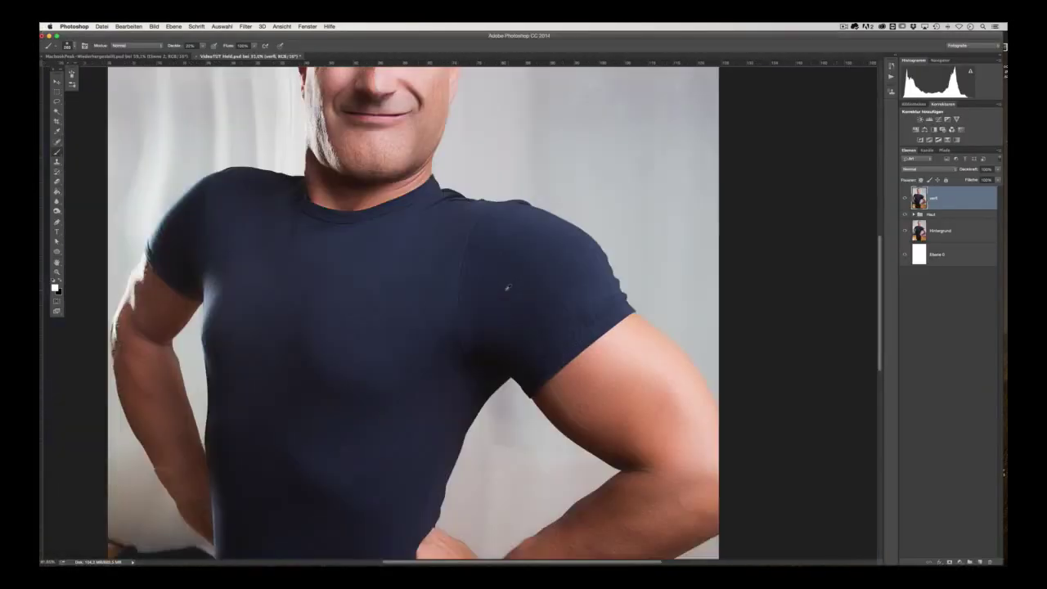
# Step: Duplicate the liquified layer, reopen Liquify, nudge the jaw and set a 781 Bloat brush
pyautogui.hotkey('ctrl', 'j')
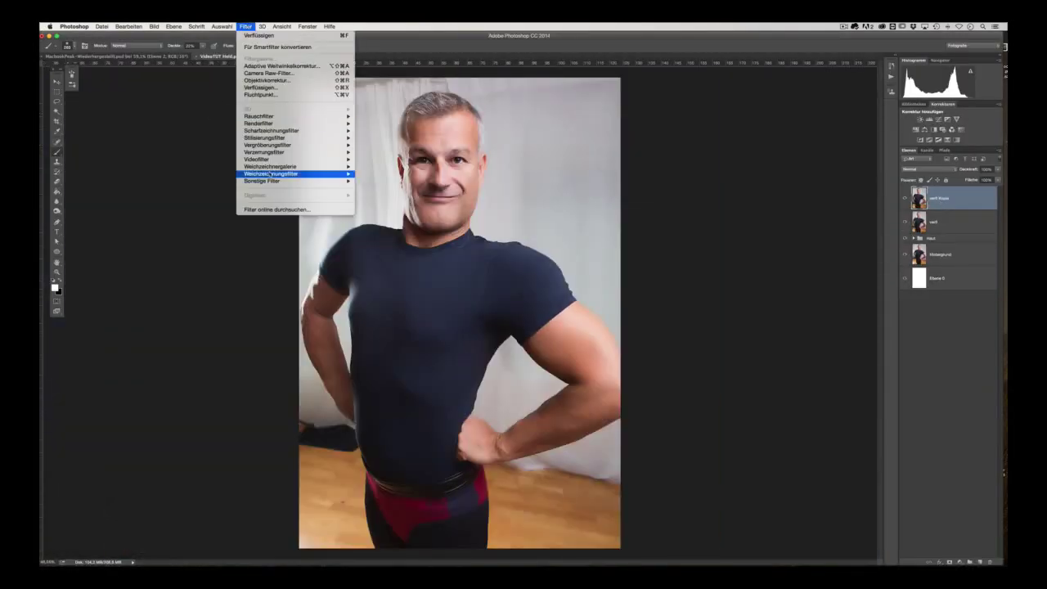
pyautogui.click(246, 26)
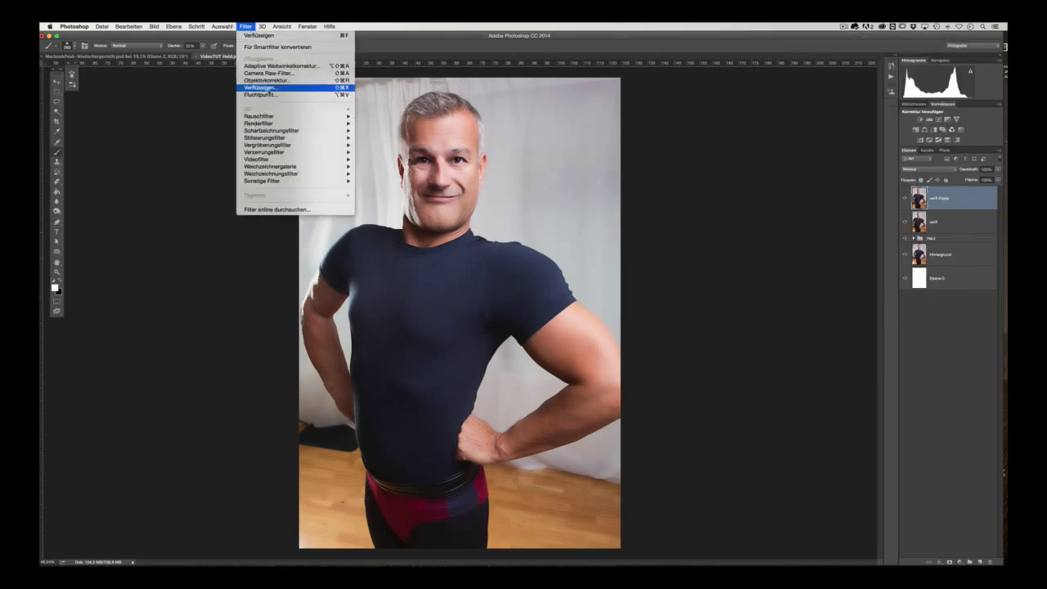
pyautogui.click(270, 78)
pyautogui.moveTo(395, 280)
pyautogui.mouseDown()
pyautogui.moveTo(435, 115)
pyautogui.moveTo(565, 176)
pyautogui.mouseUp()
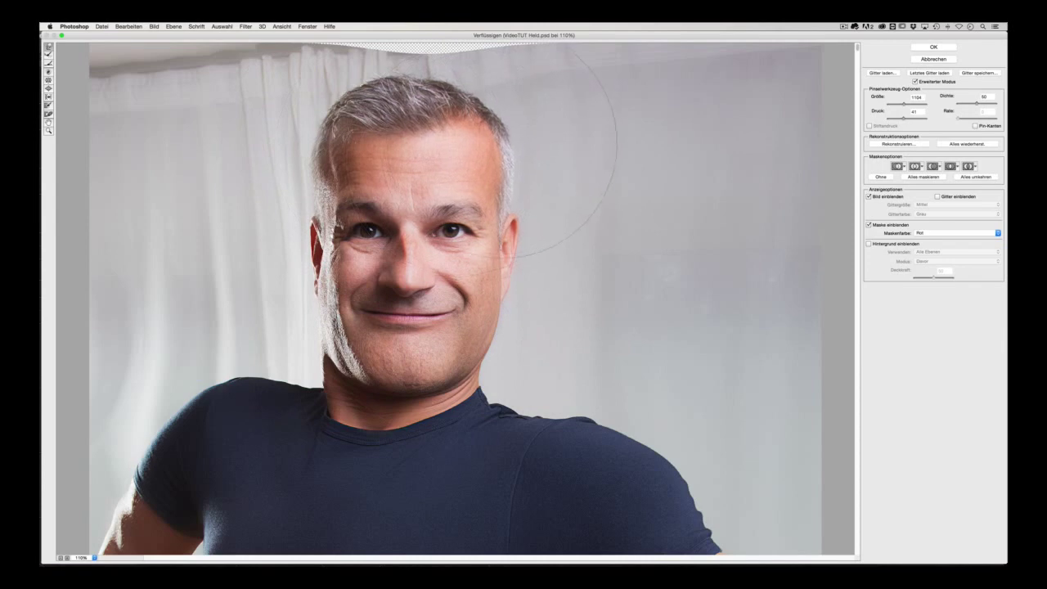
pyautogui.click(48, 87)
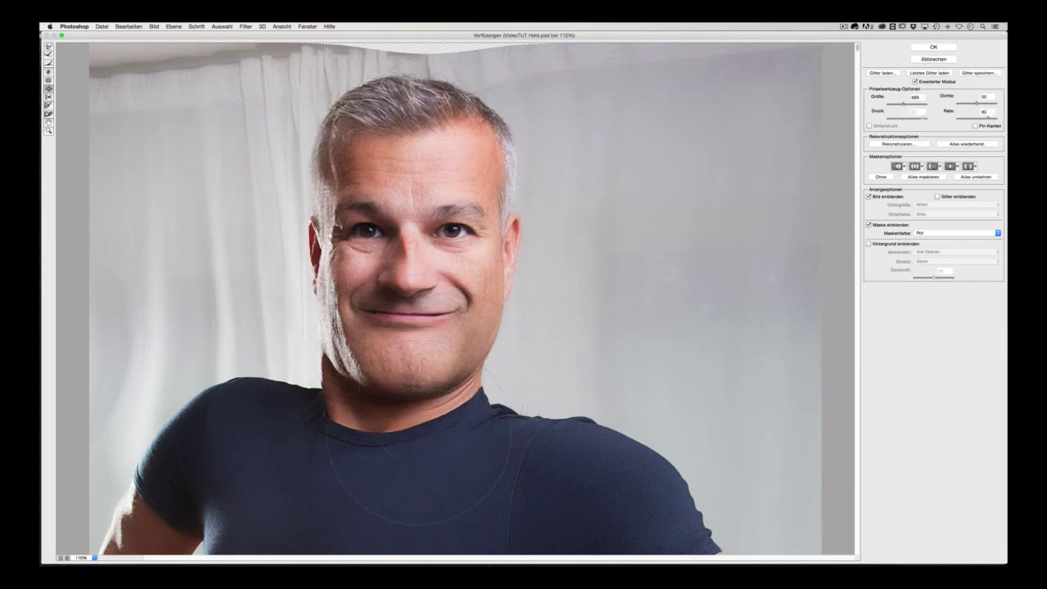
pyautogui.moveTo(435, 470); pyautogui.dragTo(409, 470)
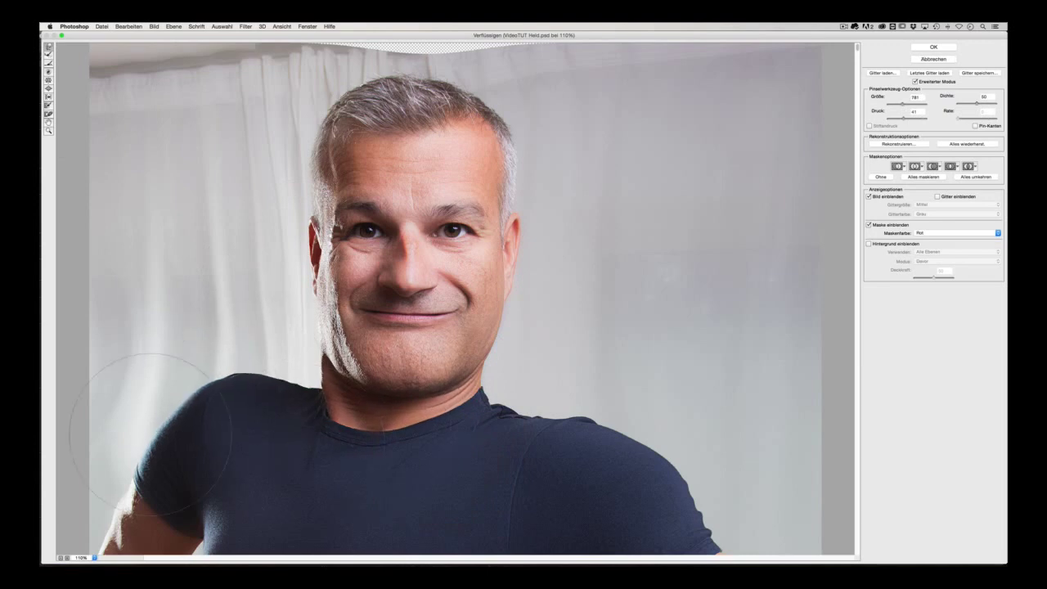
# Step: Swell the upper arm toward the elbow with the Liquify brush
pyautogui.moveTo(176, 413); pyautogui.dragTo(180, 409)
pyautogui.scroll(-5, 683, 368)
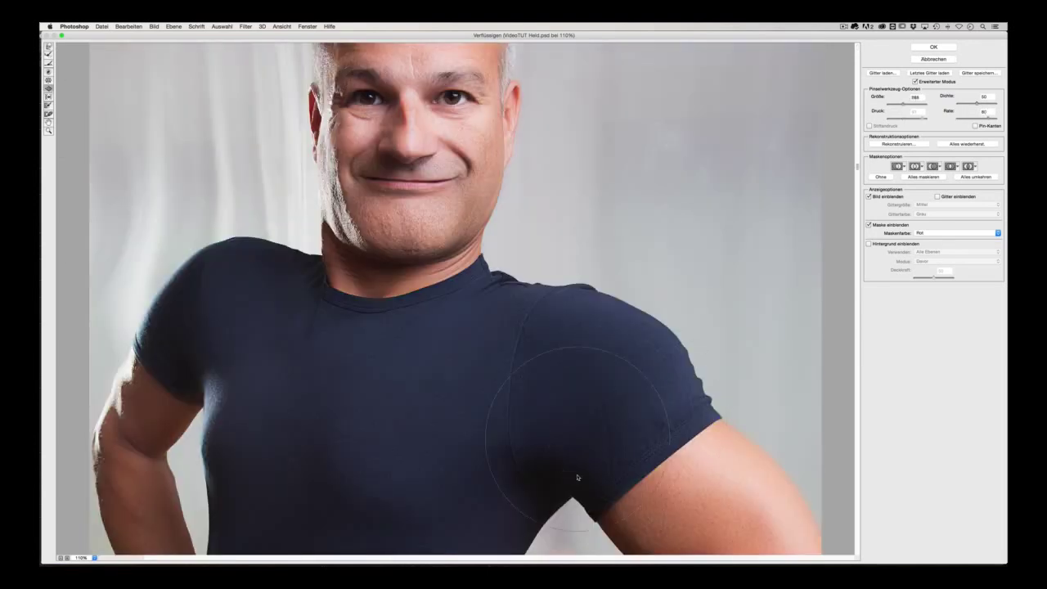
pyautogui.moveTo(683, 368); pyautogui.dragTo(677, 350)
pyautogui.scroll(-3, 521, 376)
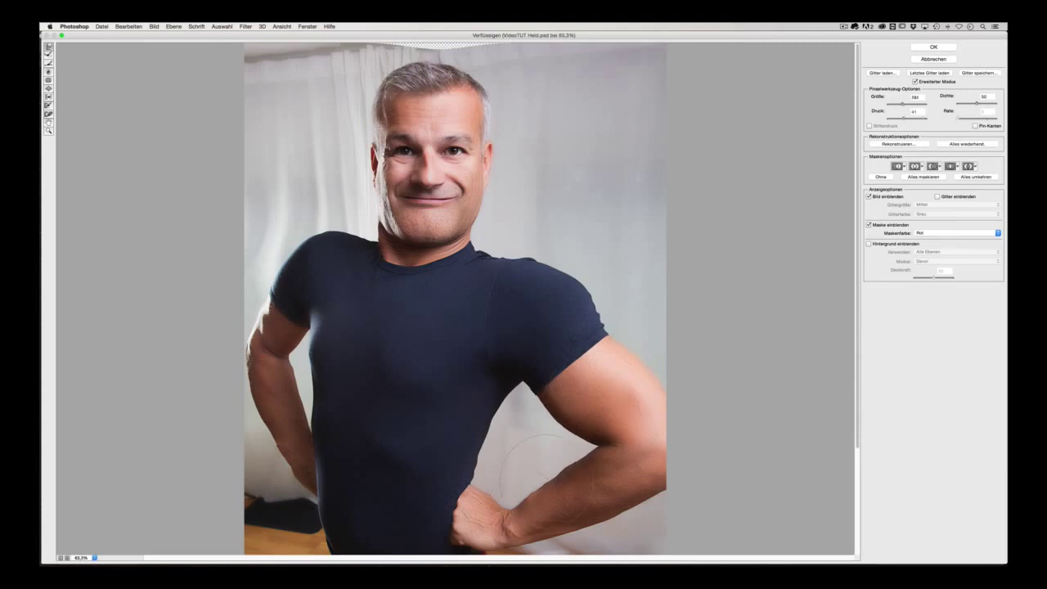
pyautogui.scroll(-3, 531, 474)
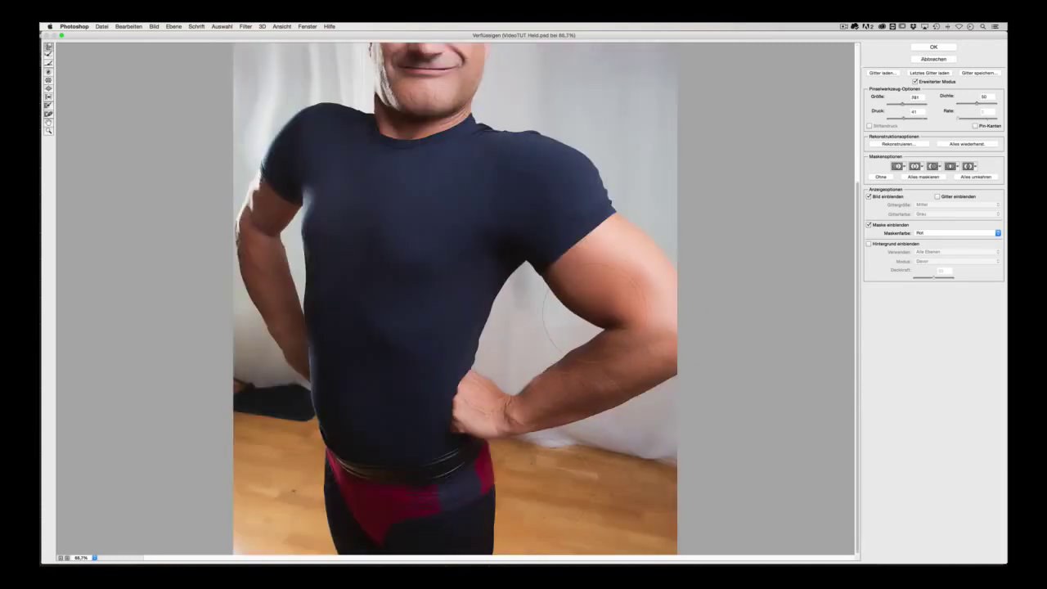
pyautogui.moveTo(594, 313); pyautogui.dragTo(530, 357)
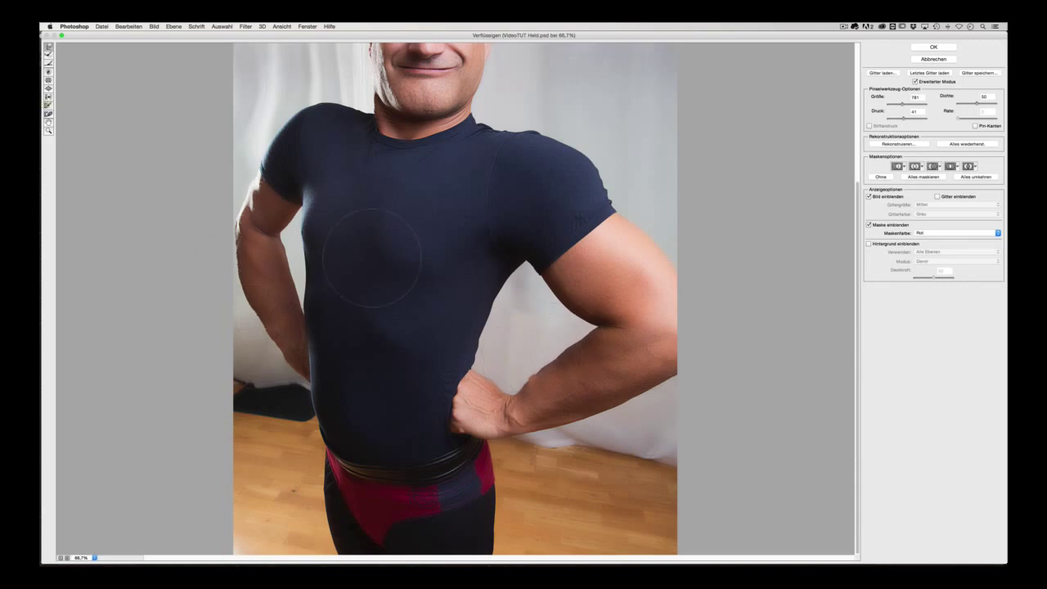
pyautogui.scroll(3, 339, 385)
pyautogui.scroll(-3, 339, 385)
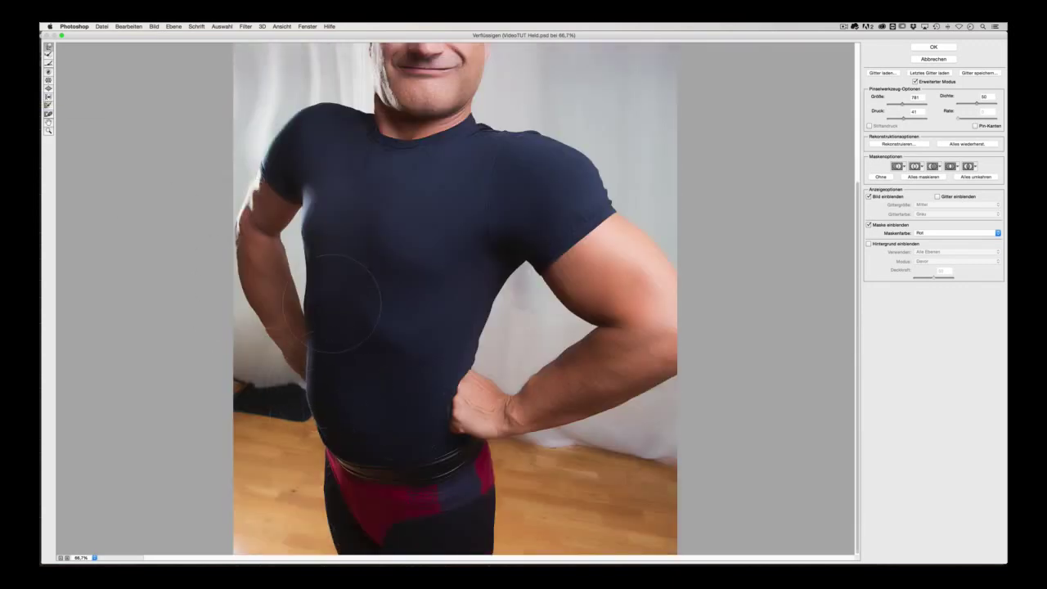
# Step: Push out the left torso, armpit and arm outline, shrink the brush to 578, and apply Liquify
pyautogui.moveTo(332, 304); pyautogui.dragTo(336, 229)
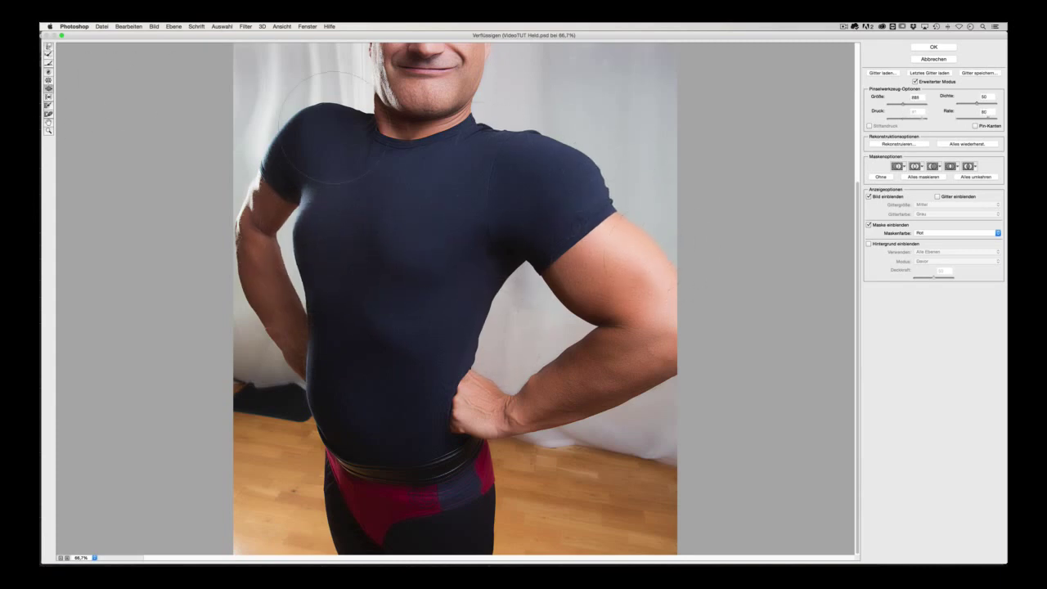
pyautogui.moveTo(290, 200); pyautogui.dragTo(298, 238)
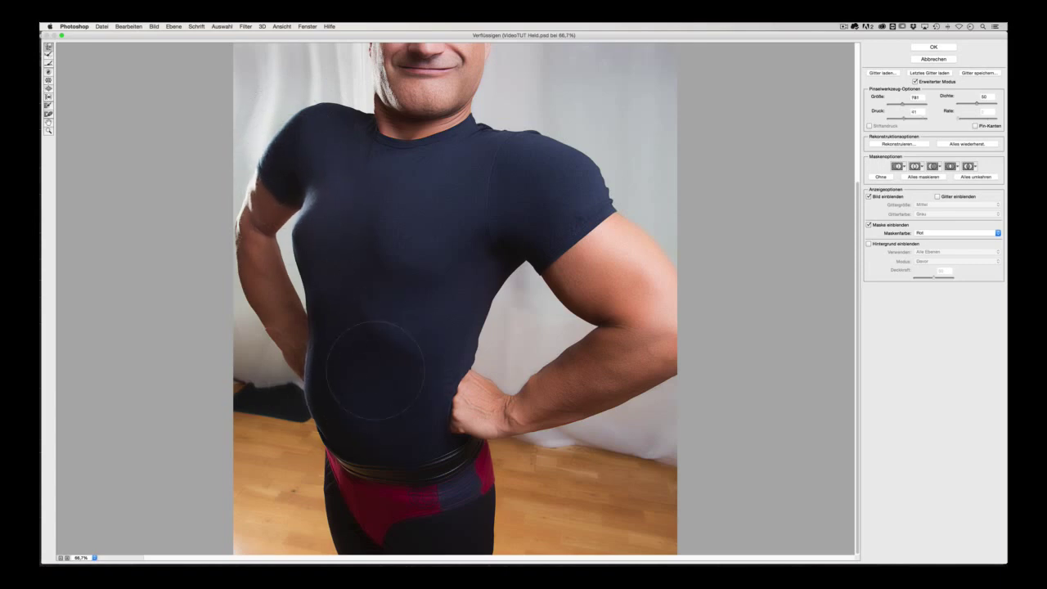
pyautogui.scroll(5, 345, 267)
pyautogui.scroll(-2, 346, 267)
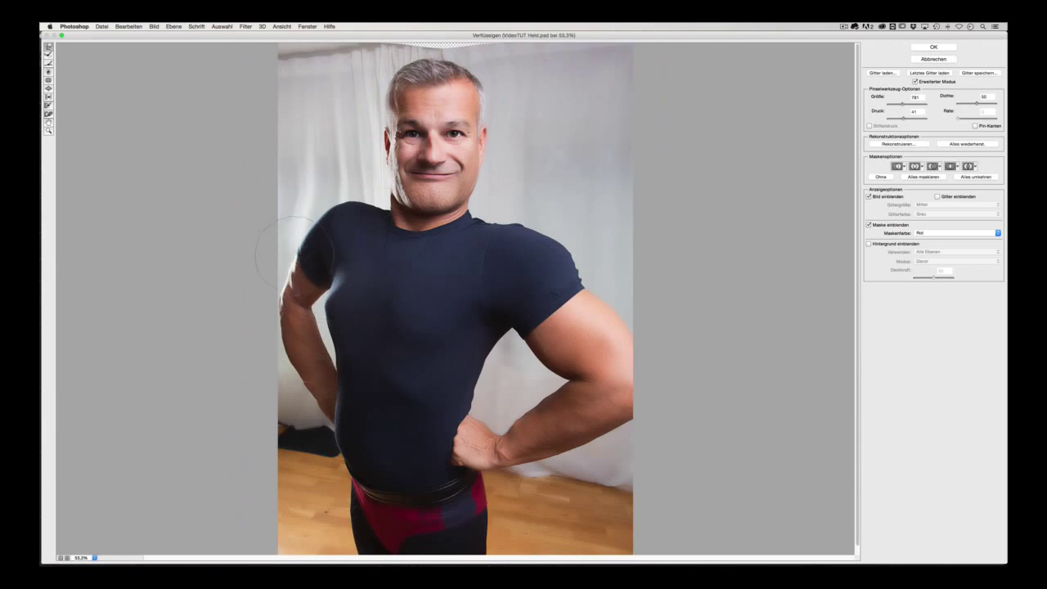
pyautogui.moveTo(275, 264); pyautogui.dragTo(260, 316)
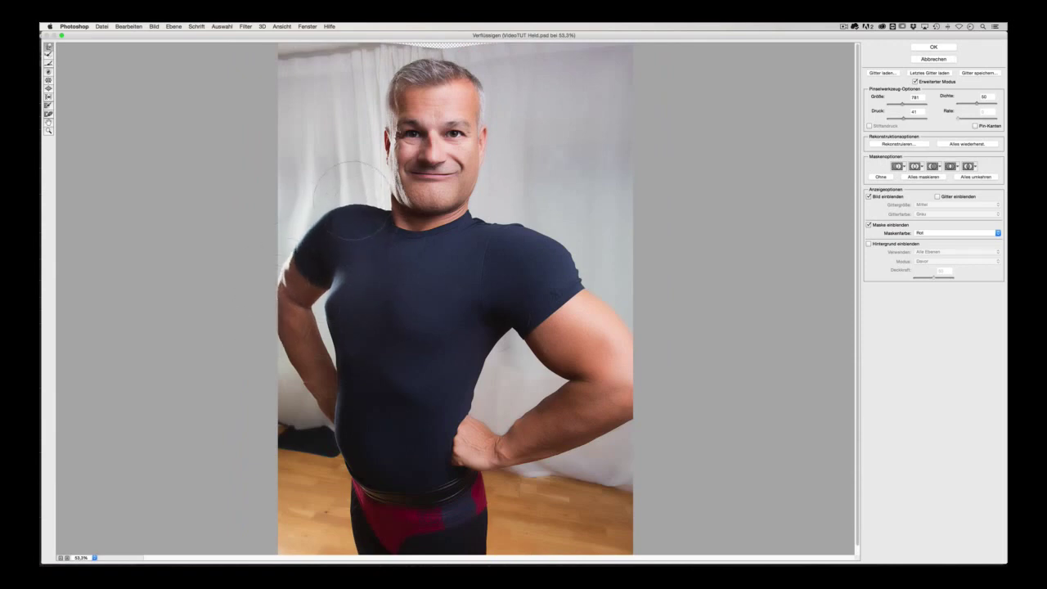
pyautogui.scroll(1, 479, 200)
pyautogui.press('[')
pyautogui.press('[')
pyautogui.press('[')
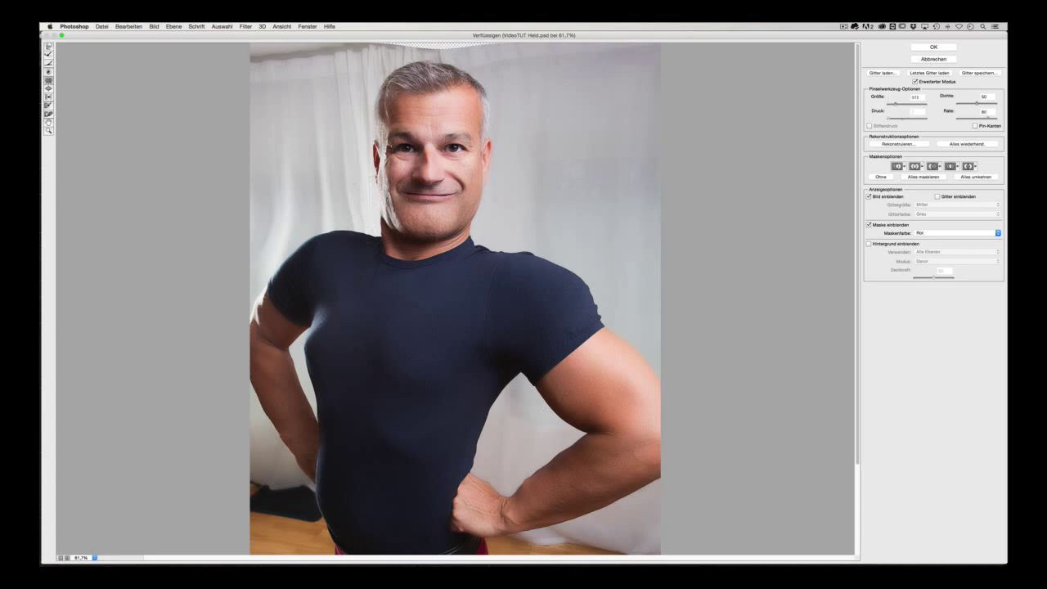
pyautogui.hotkey('ctrl', '0')
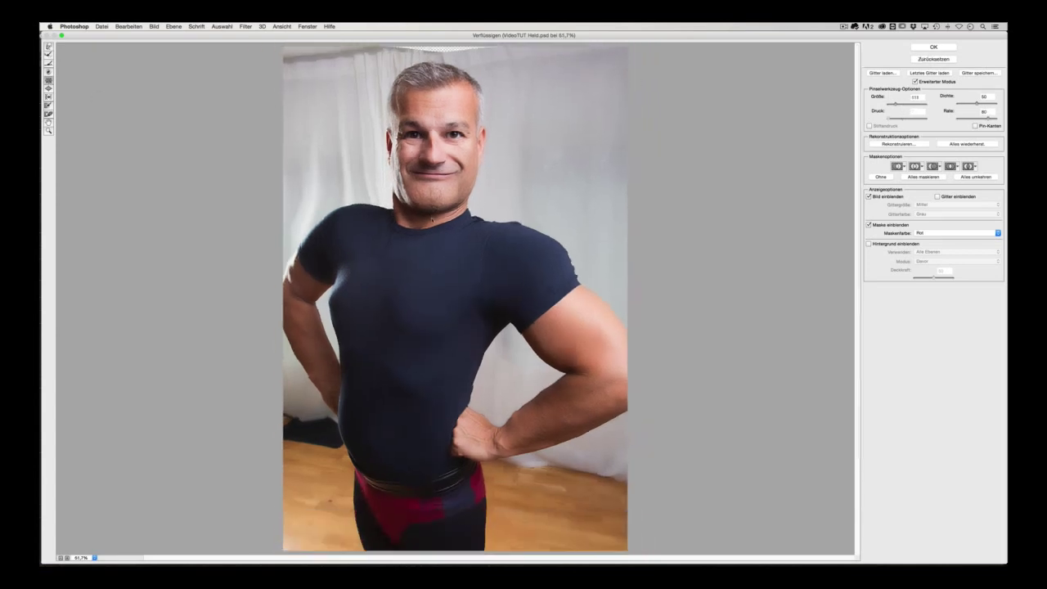
pyautogui.press('Return')
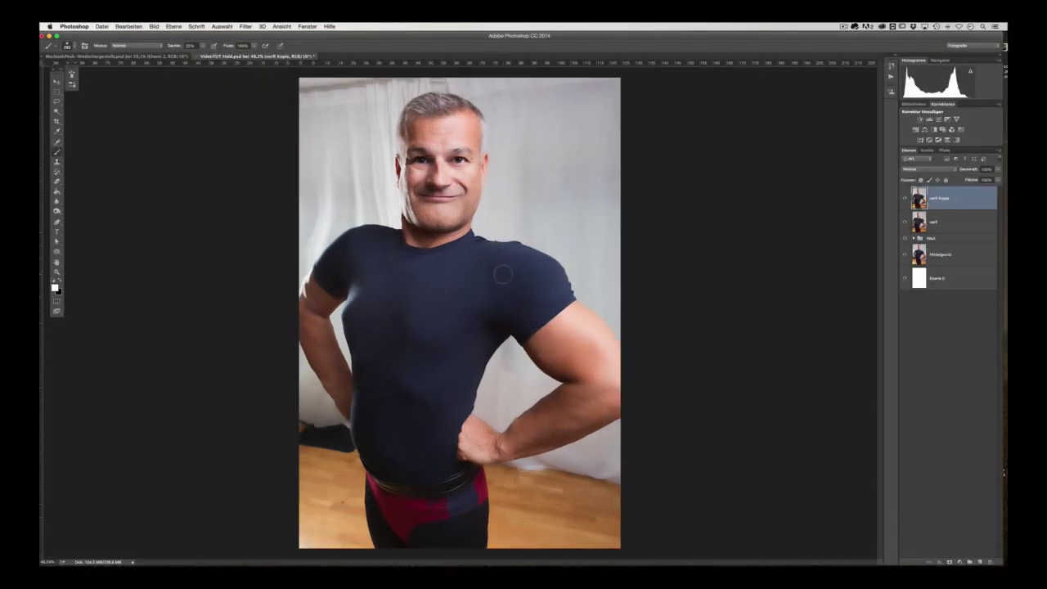
# Step: Group the layers, then sharpen the top 'verf Kopie 2' layer with Unsharp Mask radius 0.8
pyautogui.hotkey('ctrl', '1')
pyautogui.hotkey('ctrl', 'g')
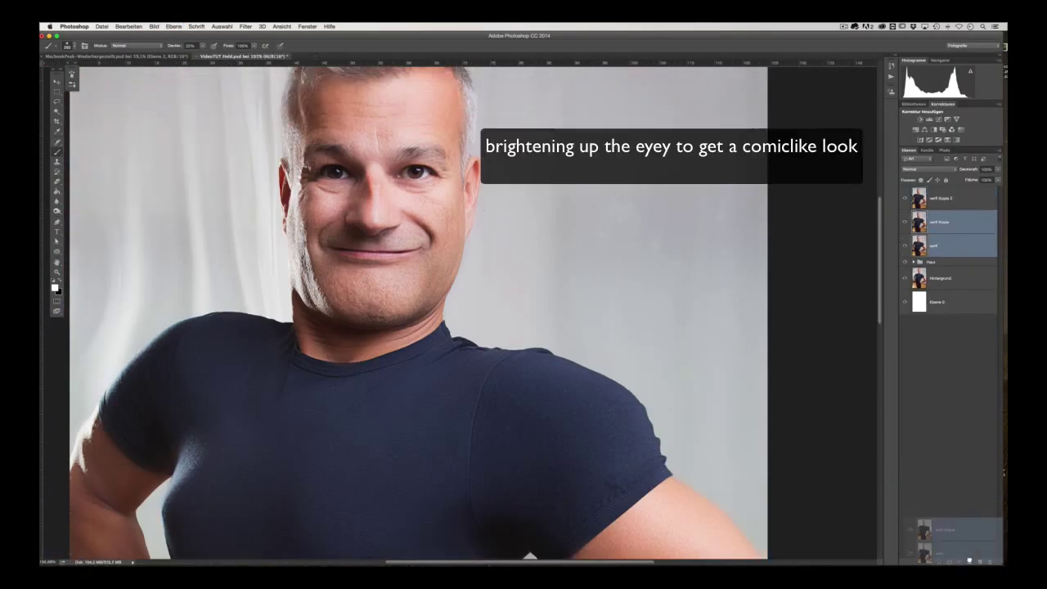
pyautogui.click(941, 198)
pyautogui.click(245, 26)
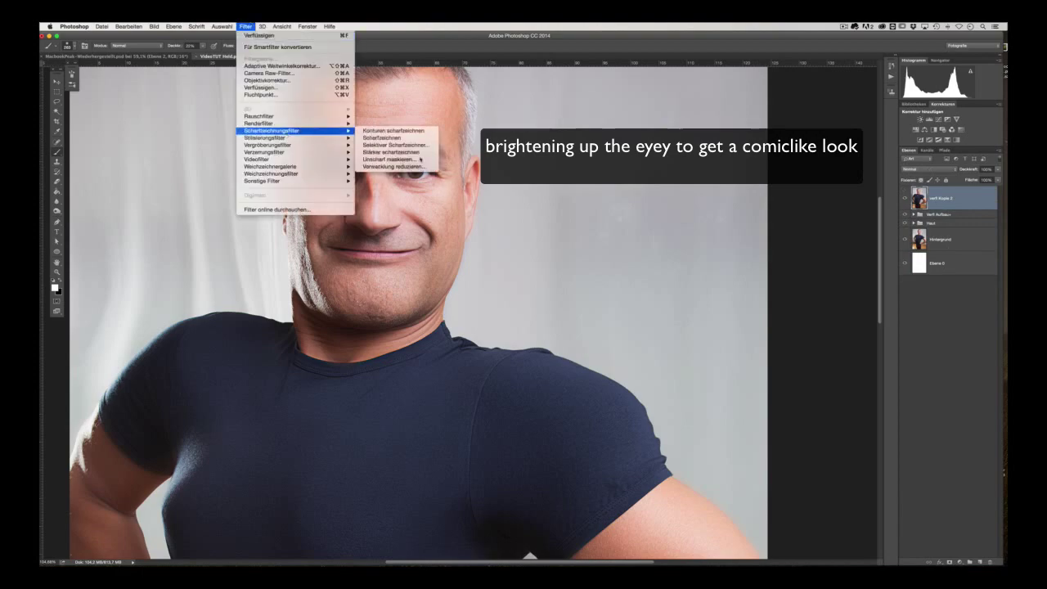
pyautogui.click(376, 164)
pyautogui.moveTo(749, 354); pyautogui.dragTo(754, 355)
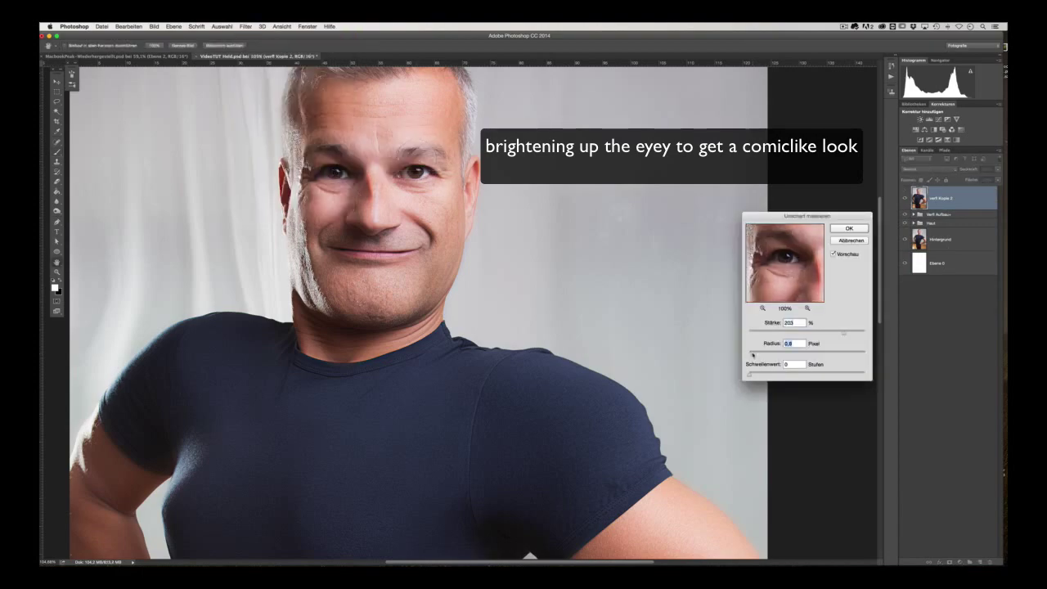
pyautogui.hotkey('ctrl', '0')
# Step: Add a Curves layer named 'Augen hell' and raise the curve to brighten
pyautogui.press('Return')
pyautogui.press('b')
pyautogui.scroll(5, 450, 139)
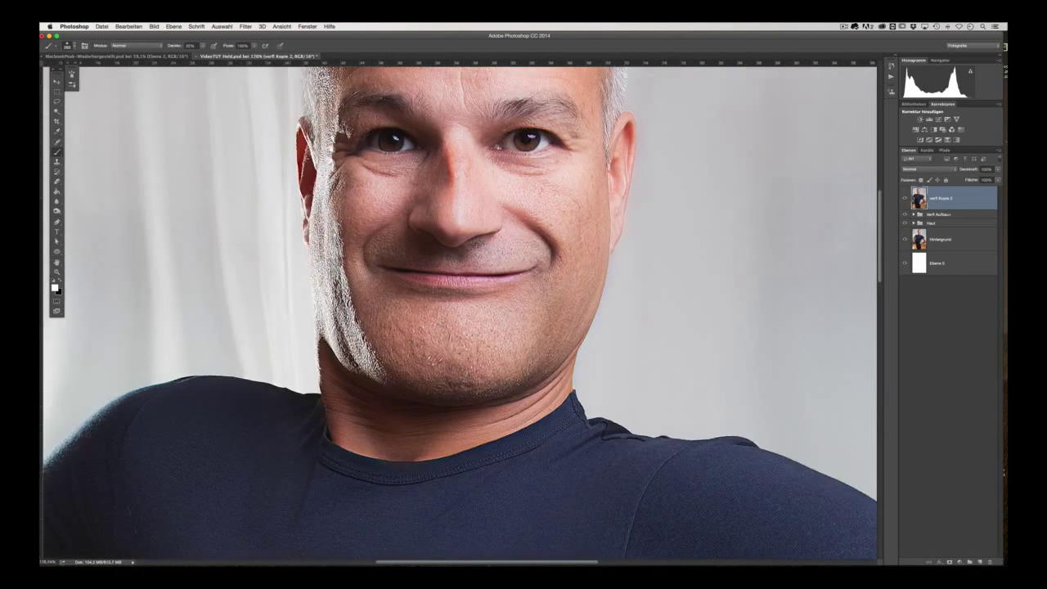
pyautogui.scroll(5, 458, 311)
pyautogui.click(938, 119)
pyautogui.doubleClick(953, 198)
pyautogui.write('Augen hell')
pyautogui.press('Return')
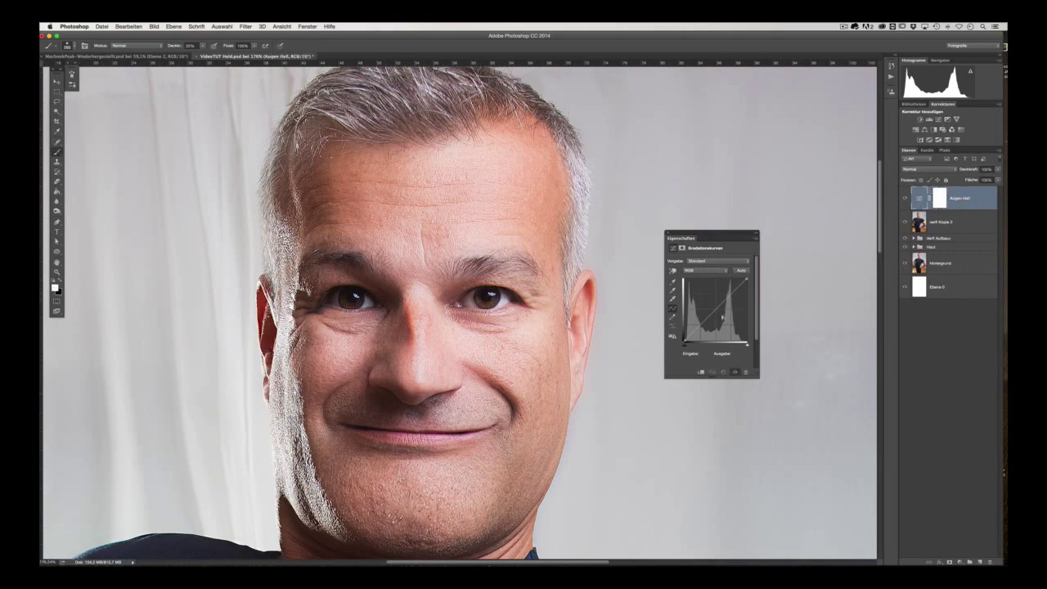
pyautogui.moveTo(721, 317); pyautogui.dragTo(727, 284)
pyautogui.click(756, 234)
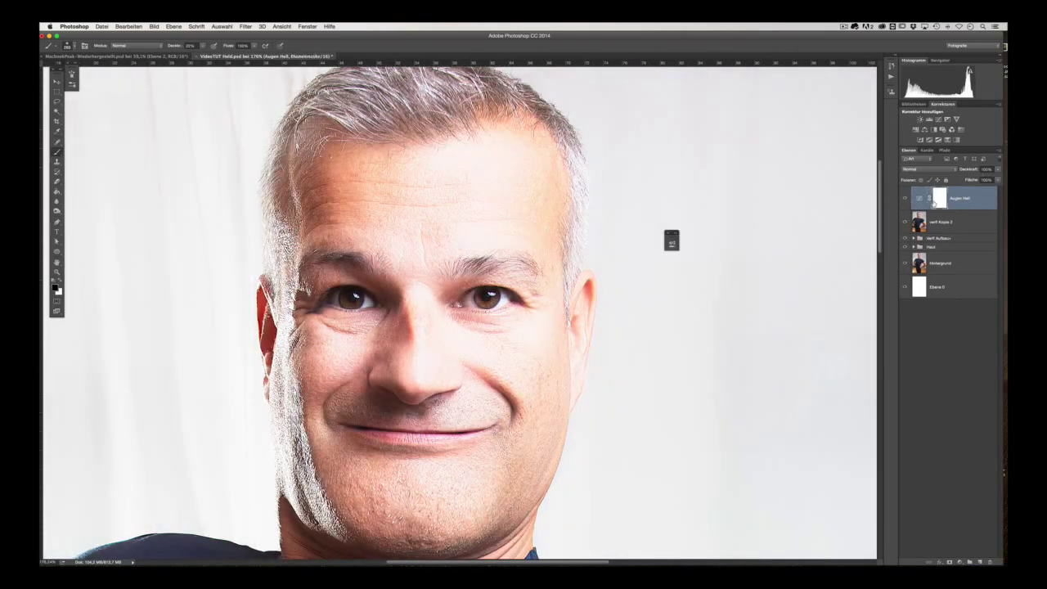
# Step: Invert the curves mask, paint in the eyes, raise the curve further, and set Luminosity blending
pyautogui.hotkey('ctrl', 'i')
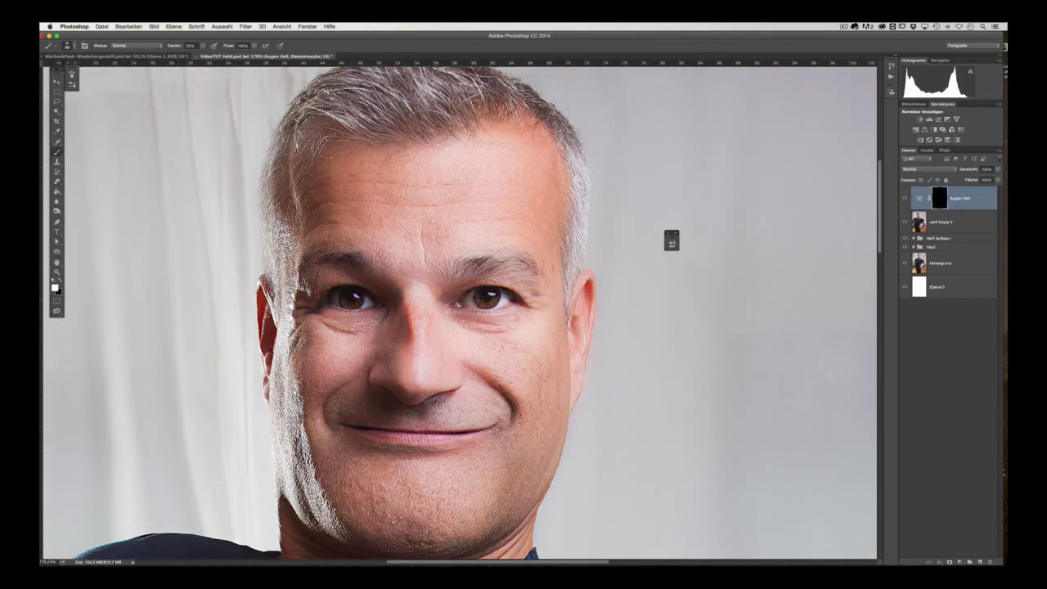
pyautogui.moveTo(495, 299); pyautogui.dragTo(477, 304)
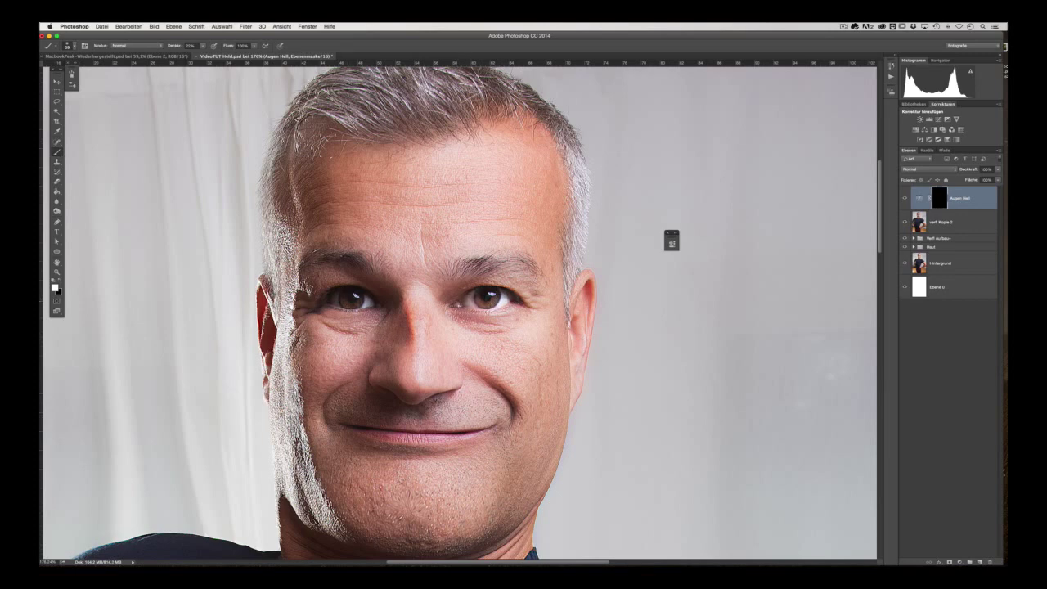
pyautogui.hotkey('ctrl', '0')
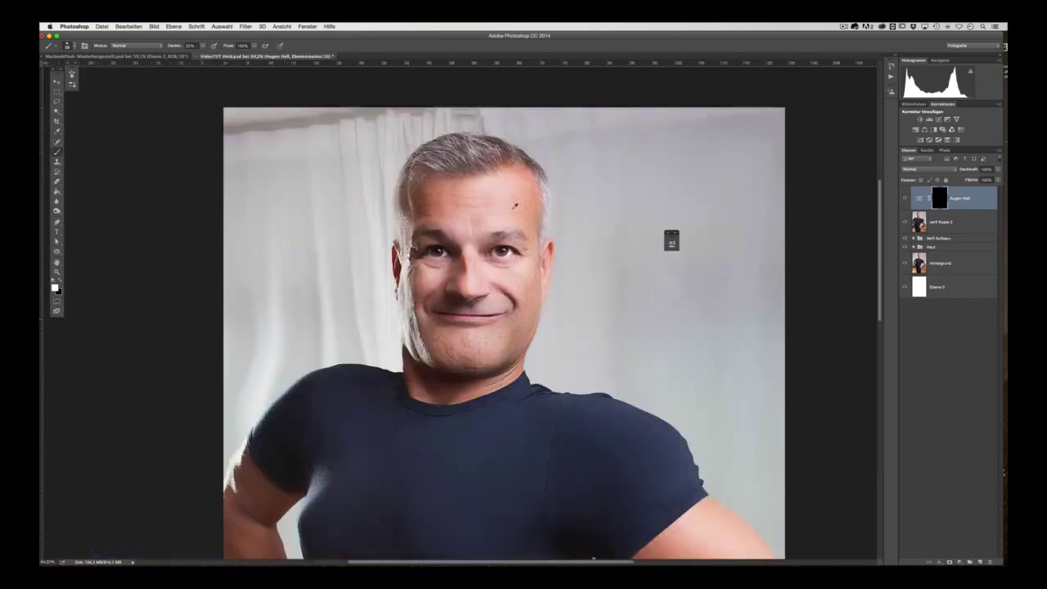
pyautogui.scroll(3, 458, 311)
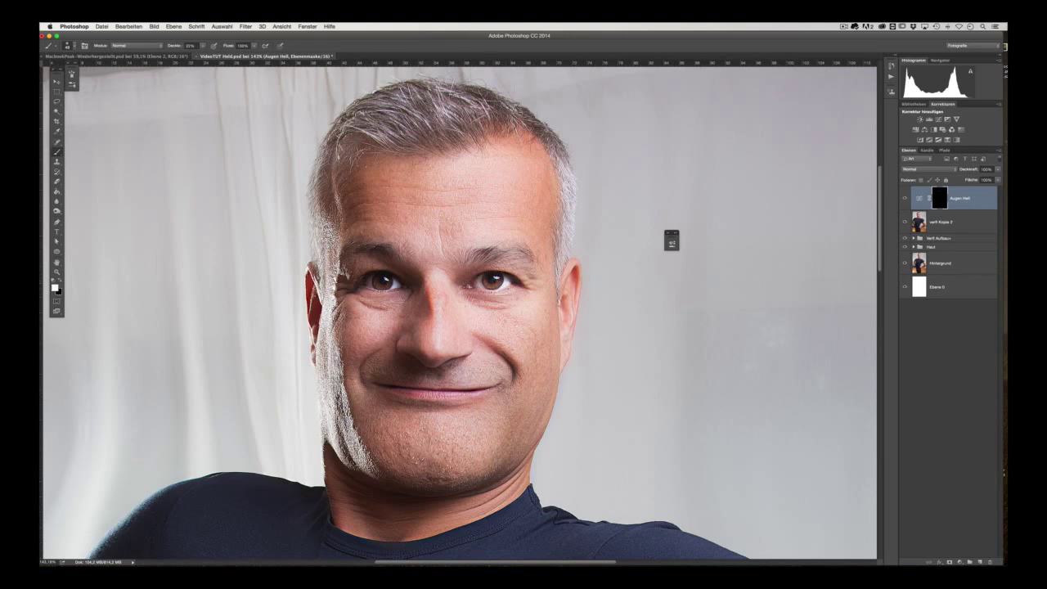
pyautogui.click(671, 240)
pyautogui.moveTo(612, 307); pyautogui.dragTo(612, 296)
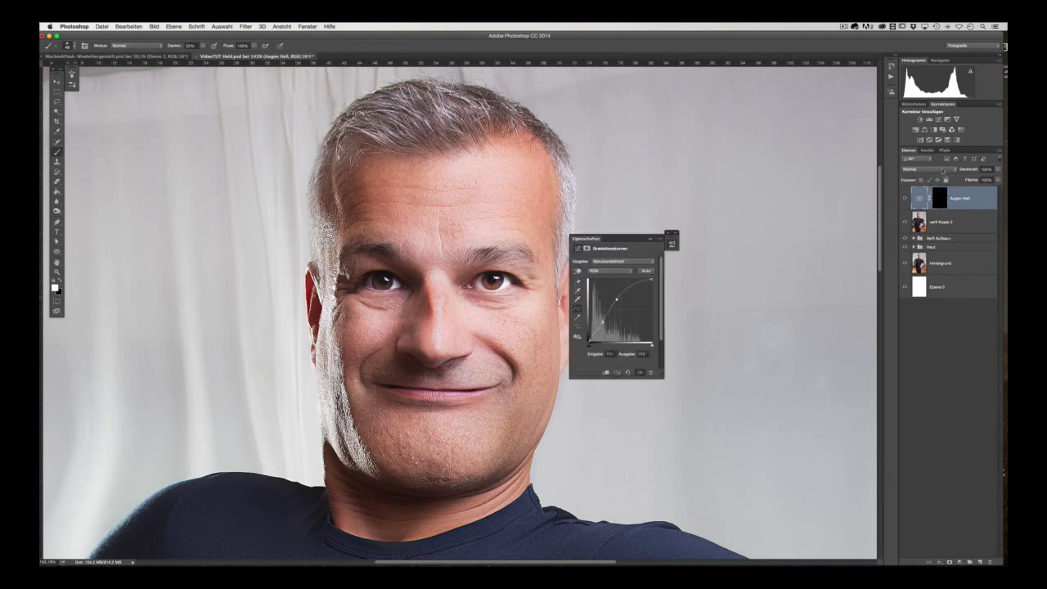
pyautogui.hotkey('alt', 'shift', 'y')
pyautogui.click(459, 299)
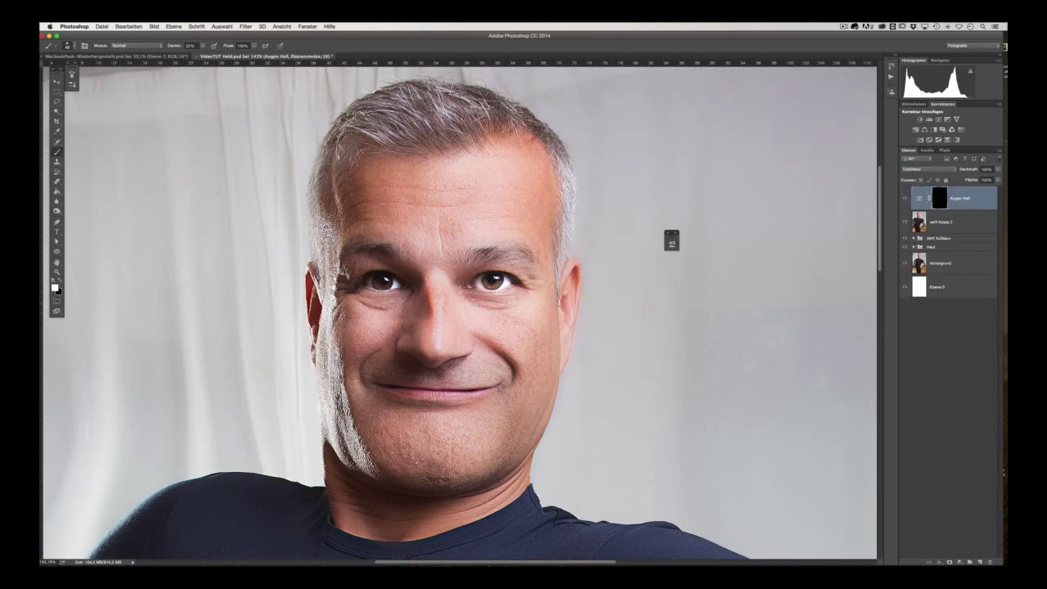
# Step: Zoom in around the face and stamp all visible layers into a new merged layer
pyautogui.keyDown('alt'); pyautogui.scroll(-5, 471, 327); pyautogui.keyUp('alt')
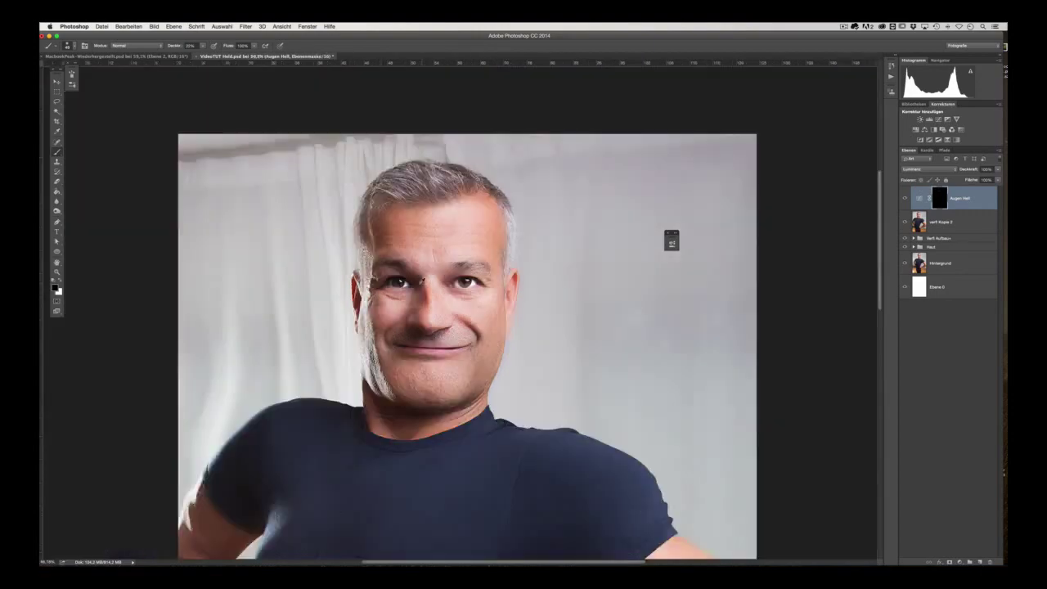
pyautogui.keyDown('alt'); pyautogui.scroll(3, 471, 327); pyautogui.keyUp('alt')
pyautogui.keyDown('alt'); pyautogui.scroll(-3, 470, 327); pyautogui.keyUp('alt')
pyautogui.hotkey('alt', '[')
pyautogui.press('super+plus')
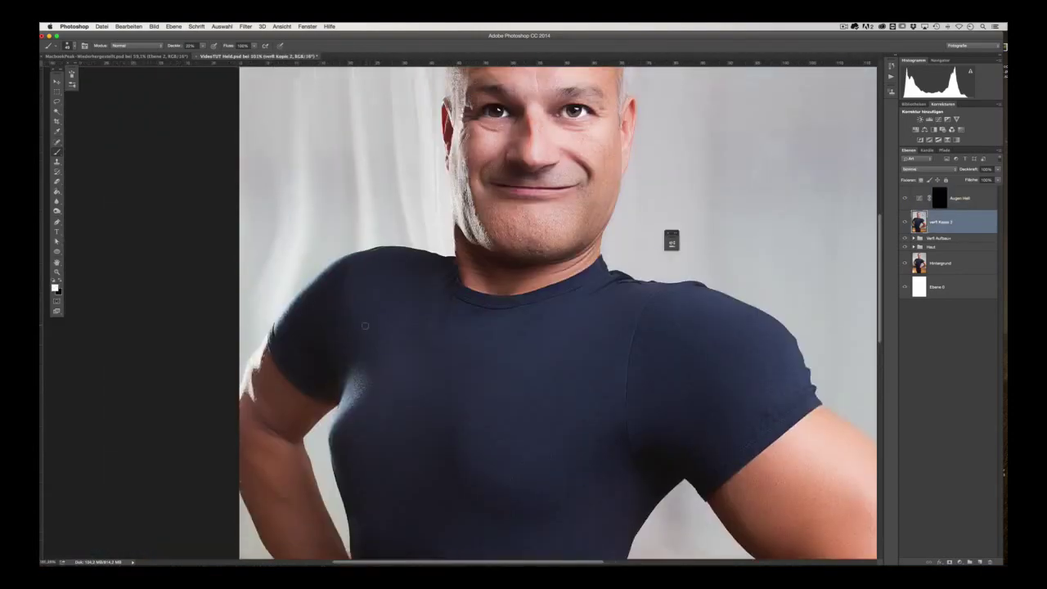
pyautogui.press('super+plus')
pyautogui.press('m')
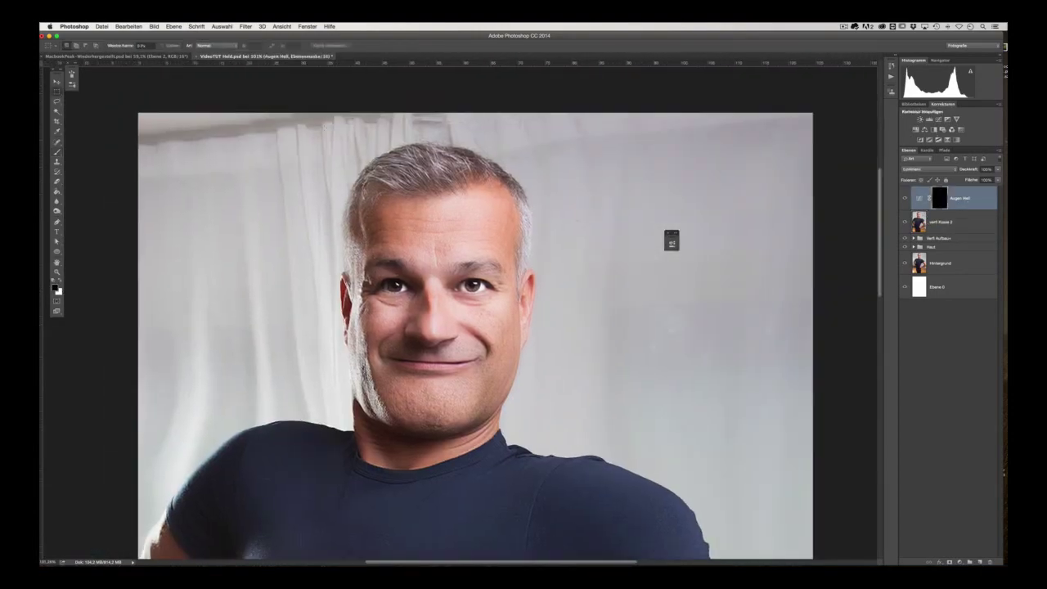
pyautogui.press('super+alt+shift+e')
pyautogui.doubleClick(944, 221)
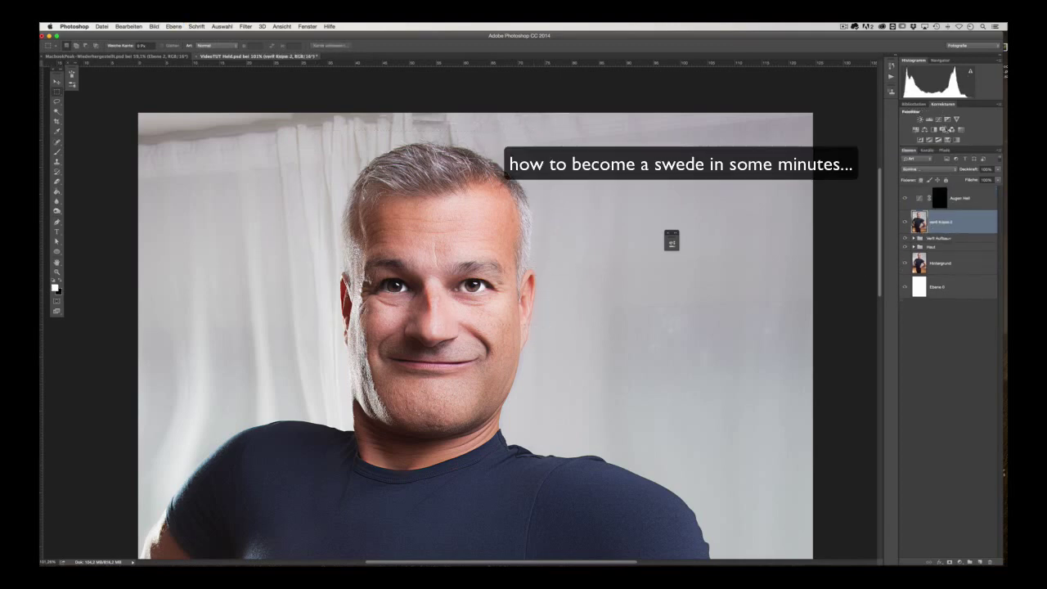
# Step: Add a colorized yellow-blond Hue/Saturation layer and paint it onto the top and sides of the hair
pyautogui.click(924, 129)
pyautogui.click(609, 330)
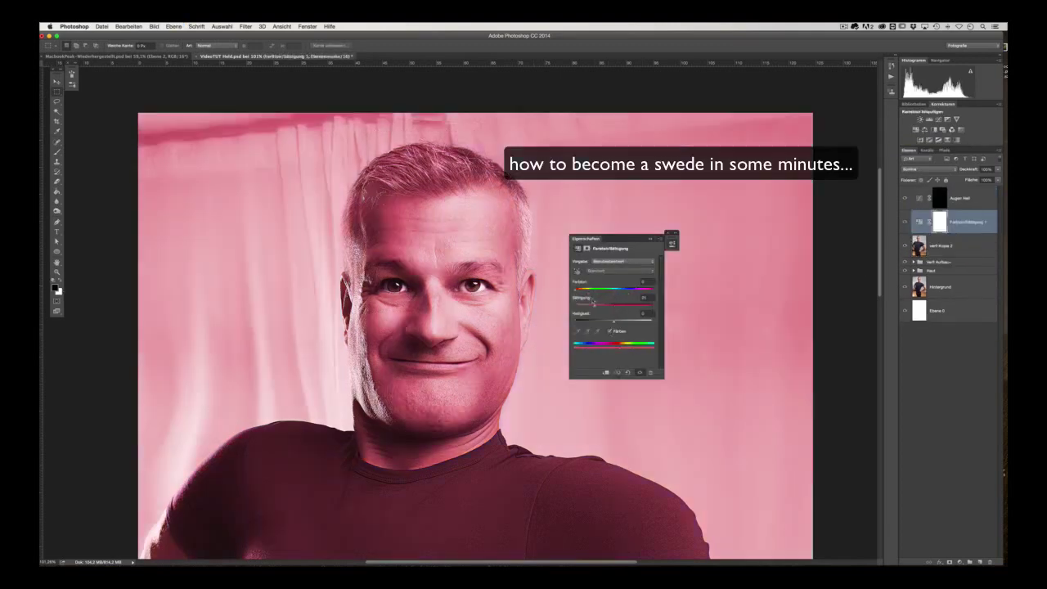
pyautogui.moveTo(575, 289); pyautogui.dragTo(620, 308)
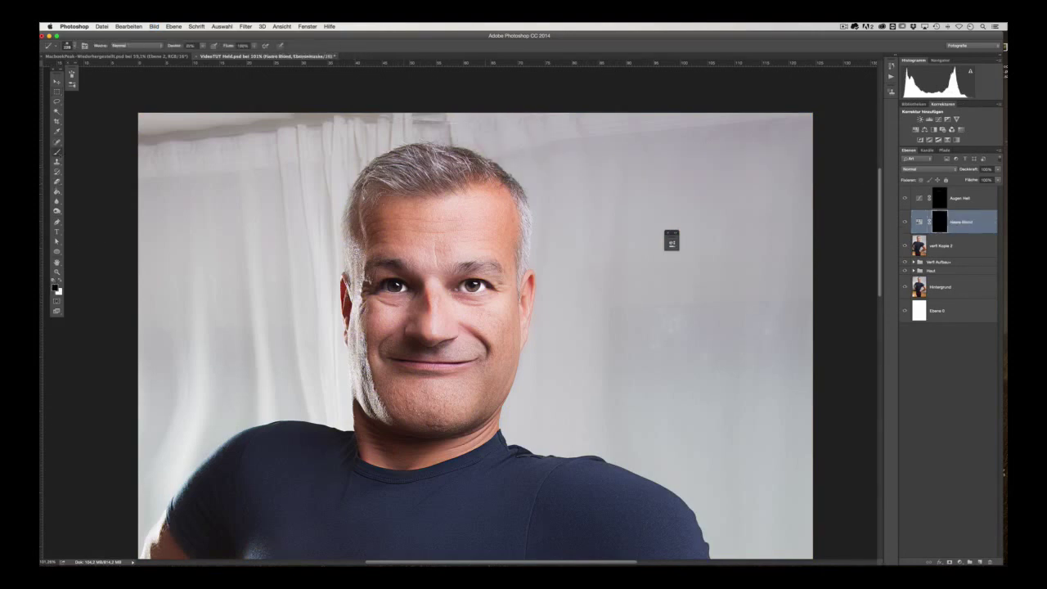
pyautogui.press('x')
pyautogui.moveTo(385, 168); pyautogui.dragTo(453, 157)
pyautogui.moveTo(524, 217); pyautogui.dragTo(528, 245)
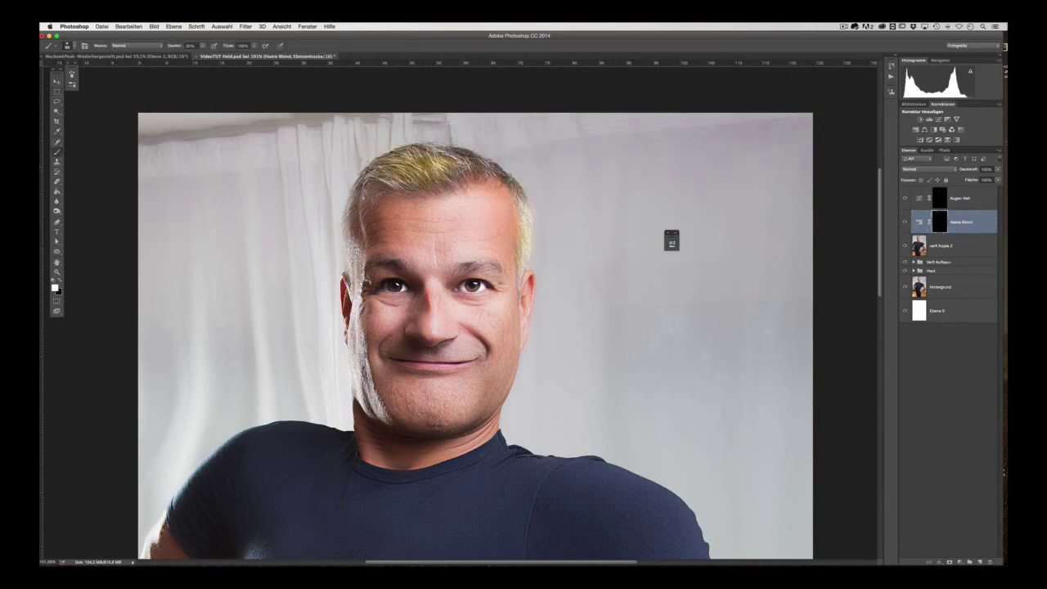
pyautogui.moveTo(350, 201); pyautogui.dragTo(349, 241)
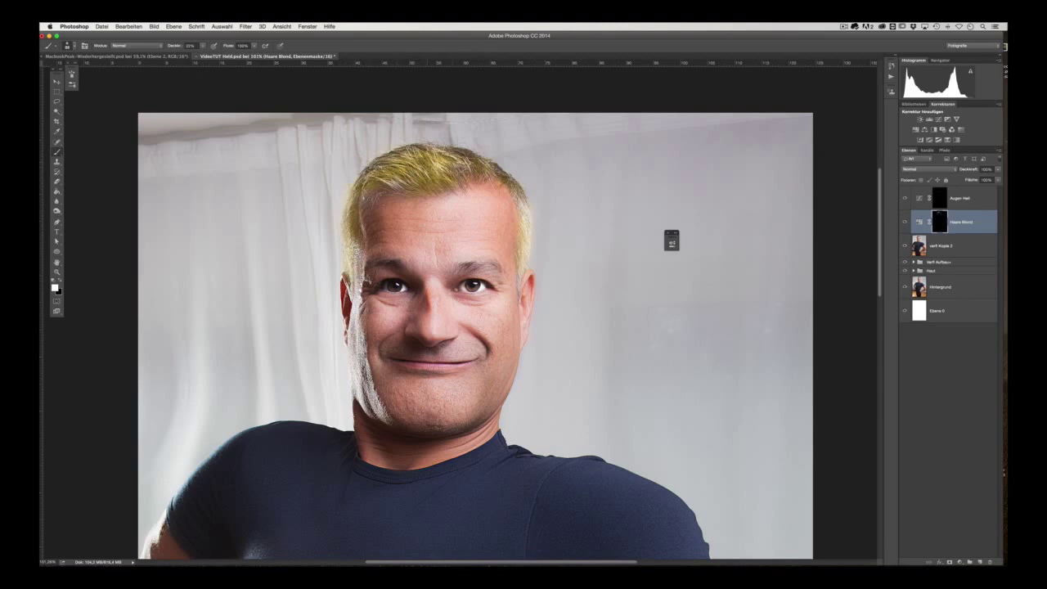
# Step: Blend the hair tint with Ineinanderkopieren at 80% opacity, save, and fit the figure in view
pyautogui.click(928, 168)
pyautogui.click(929, 249)
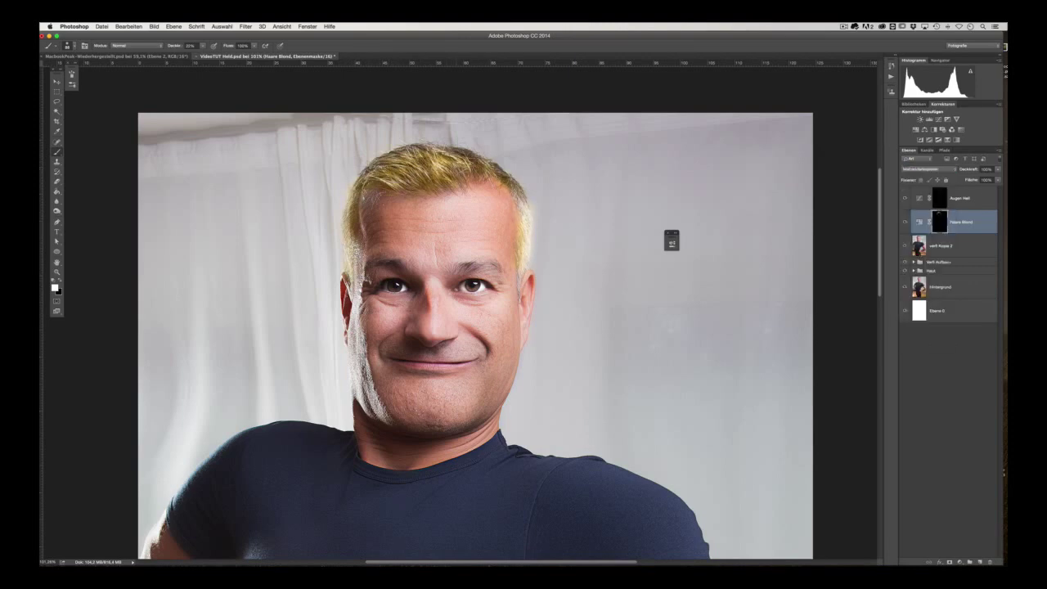
pyautogui.press('x')
pyautogui.scroll(1, 474, 335)
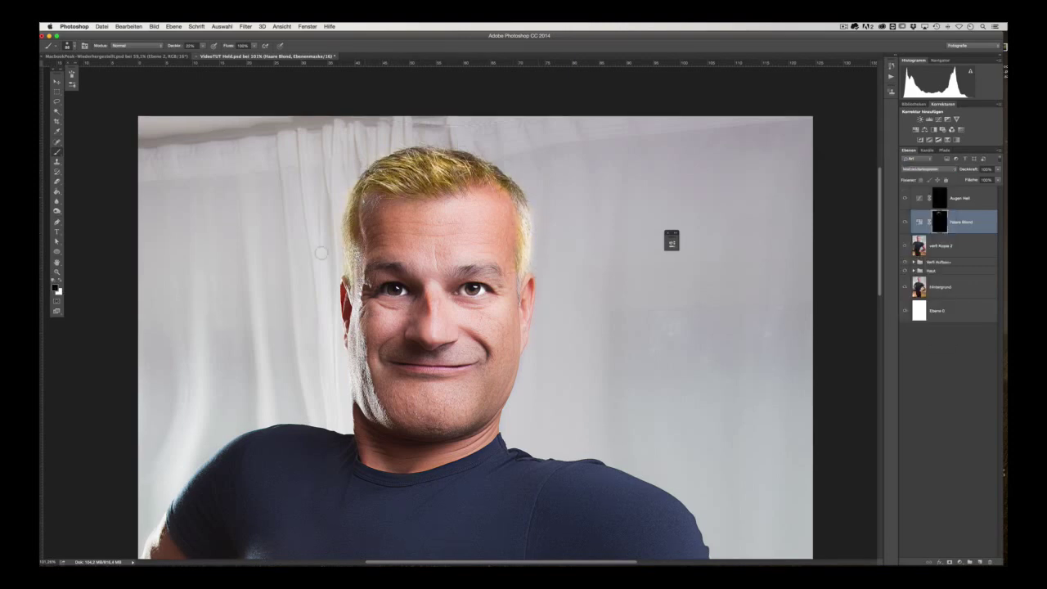
pyautogui.moveTo(996, 168); pyautogui.dragTo(990, 178)
pyautogui.scroll(5, 593, 278)
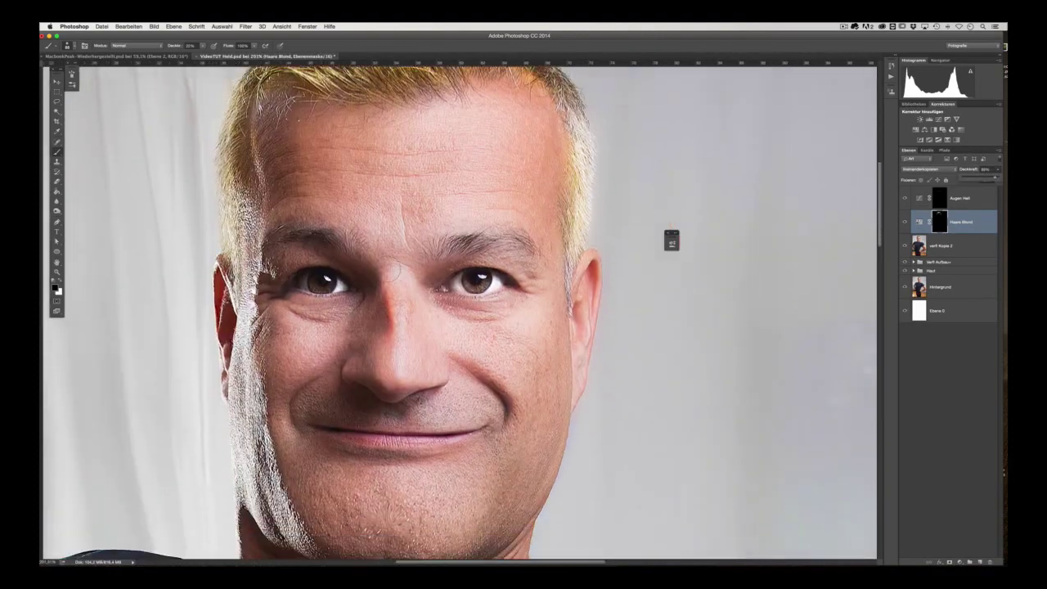
pyautogui.scroll(-10, 595, 278)
pyautogui.hotkey('ctrl', 's')
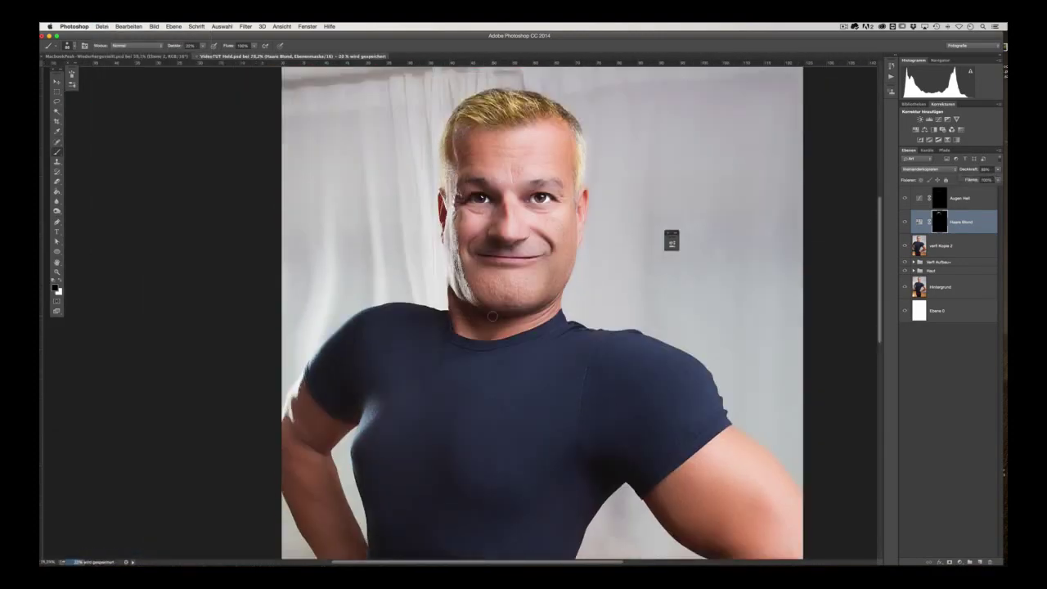
pyautogui.scroll(-4, 671, 241)
pyautogui.hotkey('alt', '[')
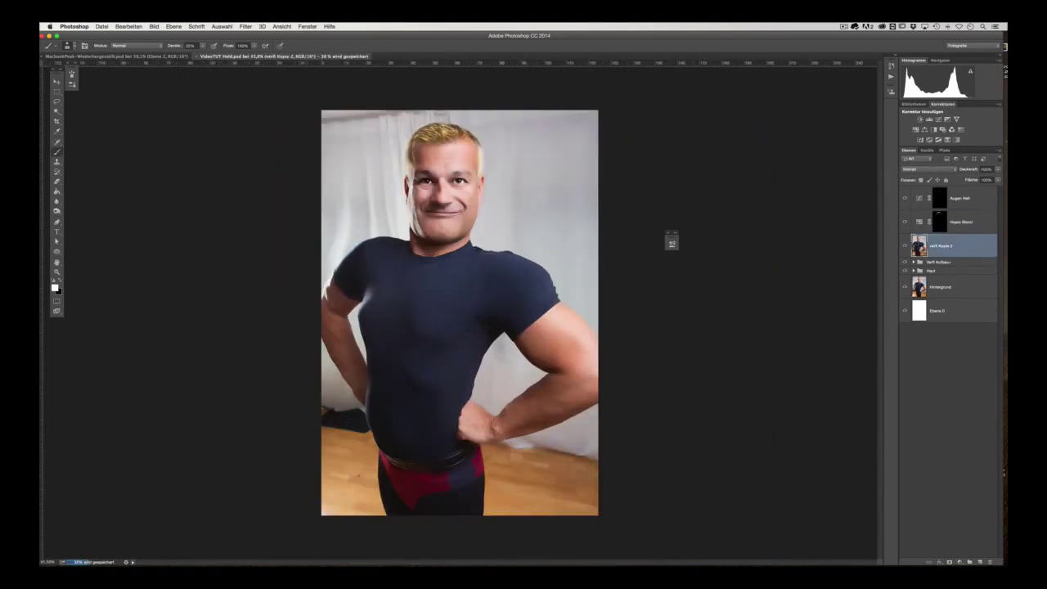
# Step: Add a raised Curves layer with an inverted mask and prepare a white soft brush
pyautogui.click(938, 119)
pyautogui.moveTo(629, 310); pyautogui.dragTo(621, 282)
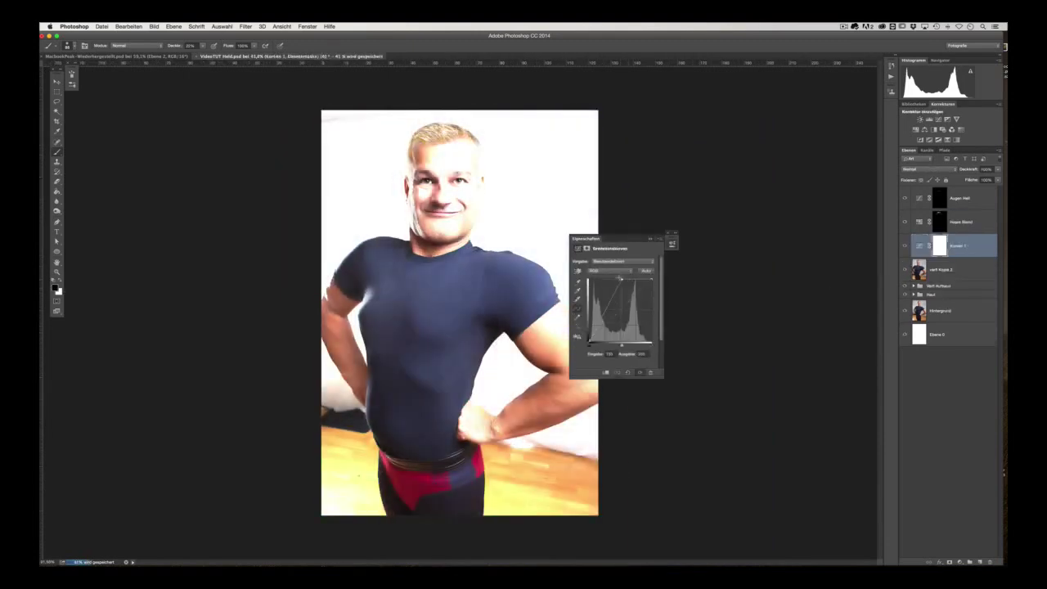
pyautogui.hotkey('ctrl', 'i')
pyautogui.press('x')
pyautogui.click(70, 45)
pyautogui.scroll(5, 341, 462)
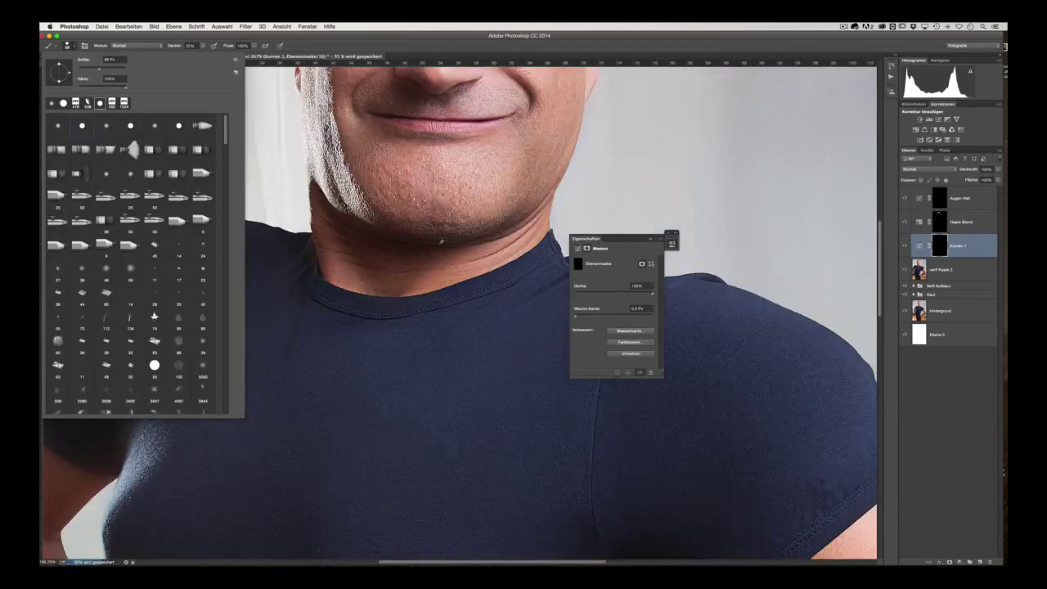
pyautogui.scroll(-2, 340, 463)
pyautogui.press('Return')
pyautogui.press('0')
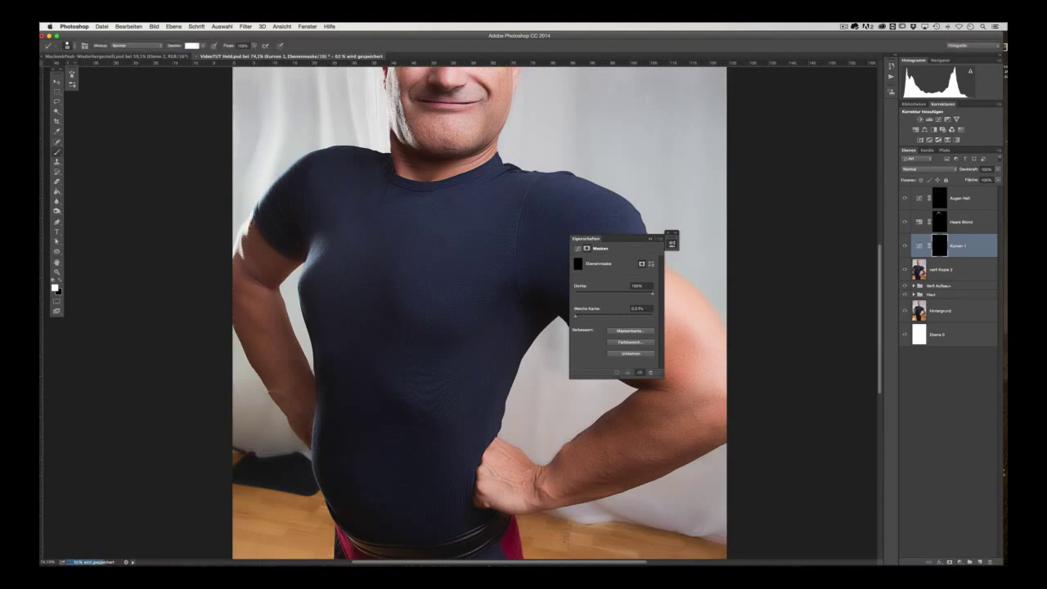
pyautogui.scroll(1, 350, 451)
# Step: Paint brightening highlights onto the shirt and arm, then close the mask properties
pyautogui.moveTo(405, 292)
pyautogui.mouseDown()
pyautogui.moveTo(419, 324)
pyautogui.moveTo(468, 332)
pyautogui.mouseUp()
pyautogui.scroll(2, 449, 311)
pyautogui.scroll(2, 450, 311)
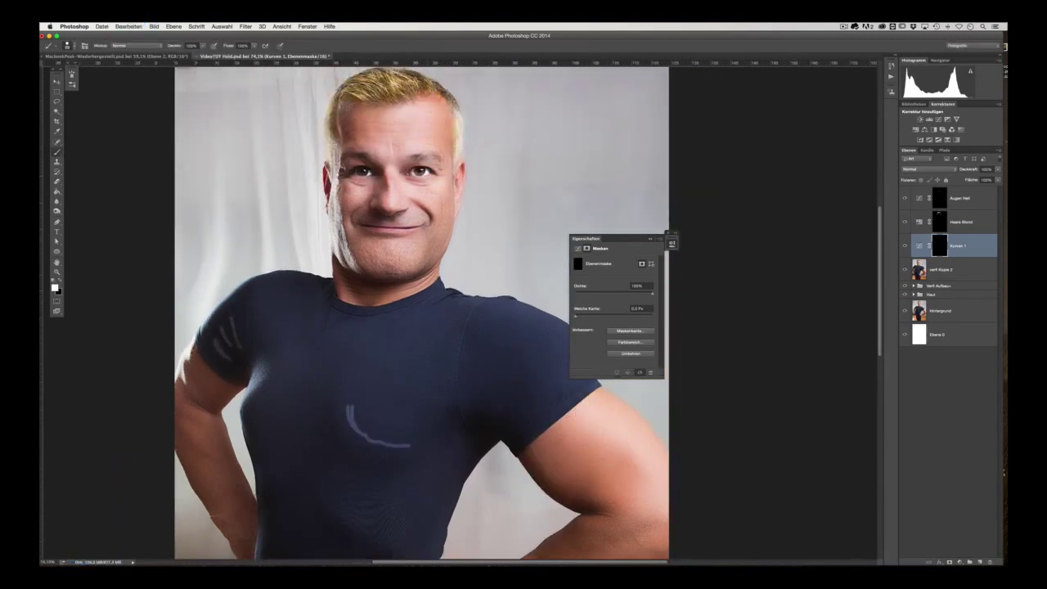
pyautogui.moveTo(575, 316)
pyautogui.mouseDown()
pyautogui.moveTo(620, 315)
pyautogui.moveTo(576, 317)
pyautogui.moveTo(650, 421)
pyautogui.mouseUp()
pyautogui.scroll(-3, 421, 311)
pyautogui.click(671, 242)
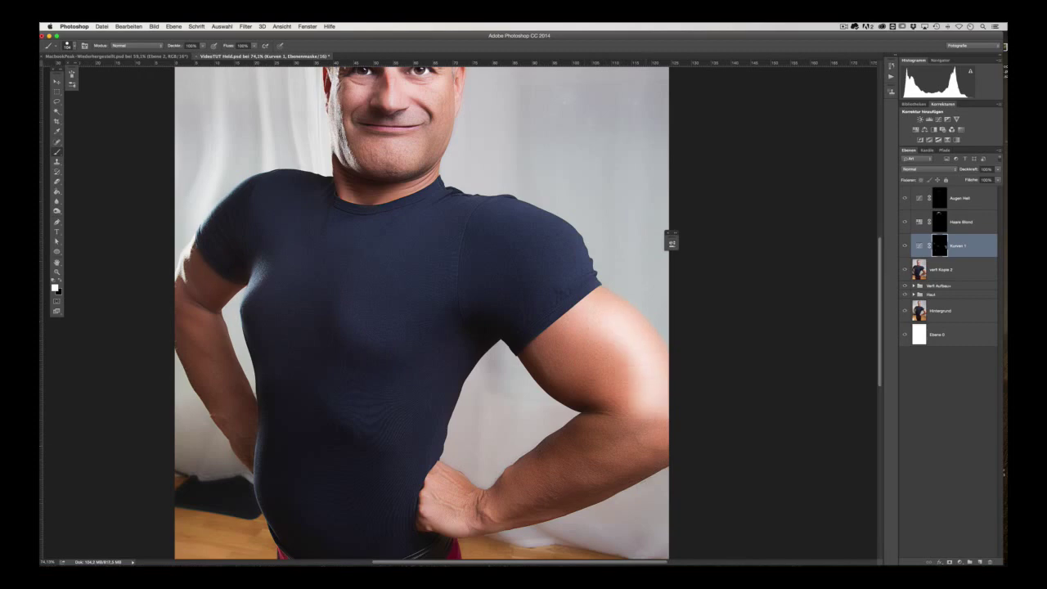
pyautogui.scroll(3, 646, 425)
pyautogui.scroll(2, 421, 313)
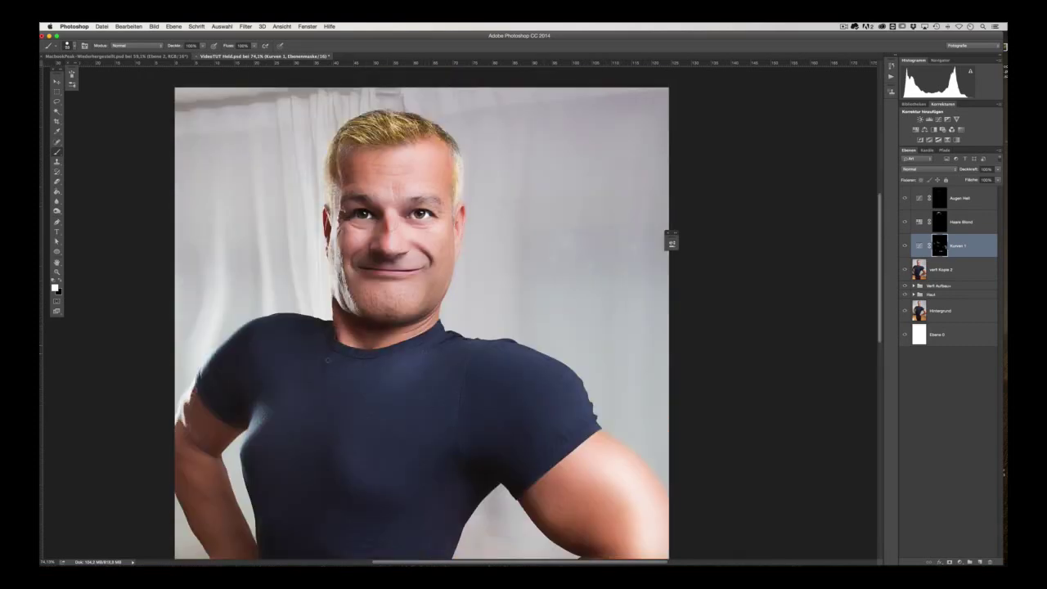
pyautogui.scroll(-6, 277, 450)
pyautogui.scroll(3, 462, 327)
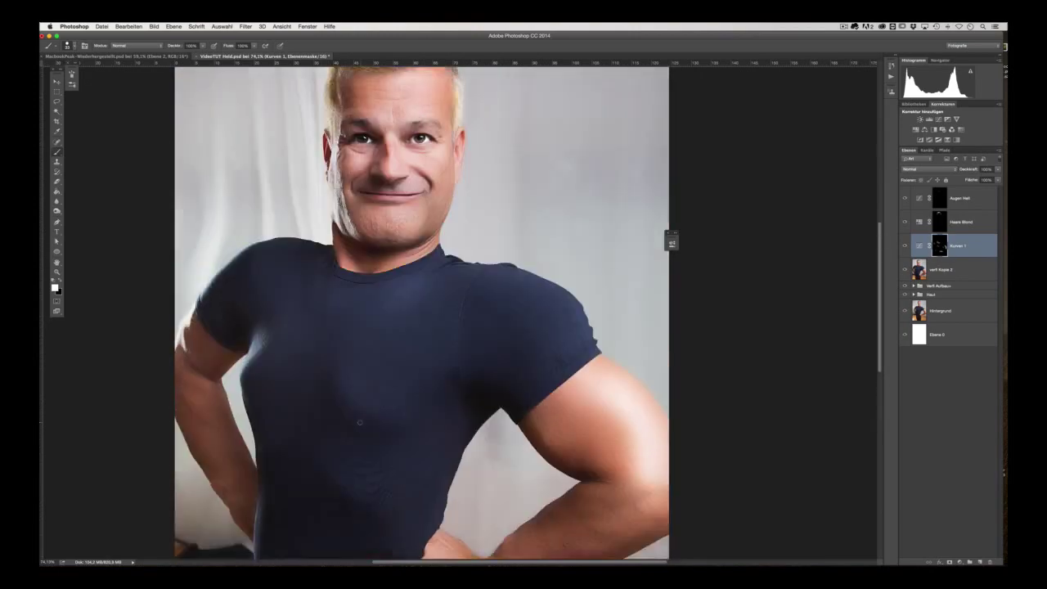
pyautogui.scroll(-3, 462, 327)
pyautogui.scroll(-3, 462, 327)
# Step: Commit the crop and fit the cropped image to the window
pyautogui.press('c')
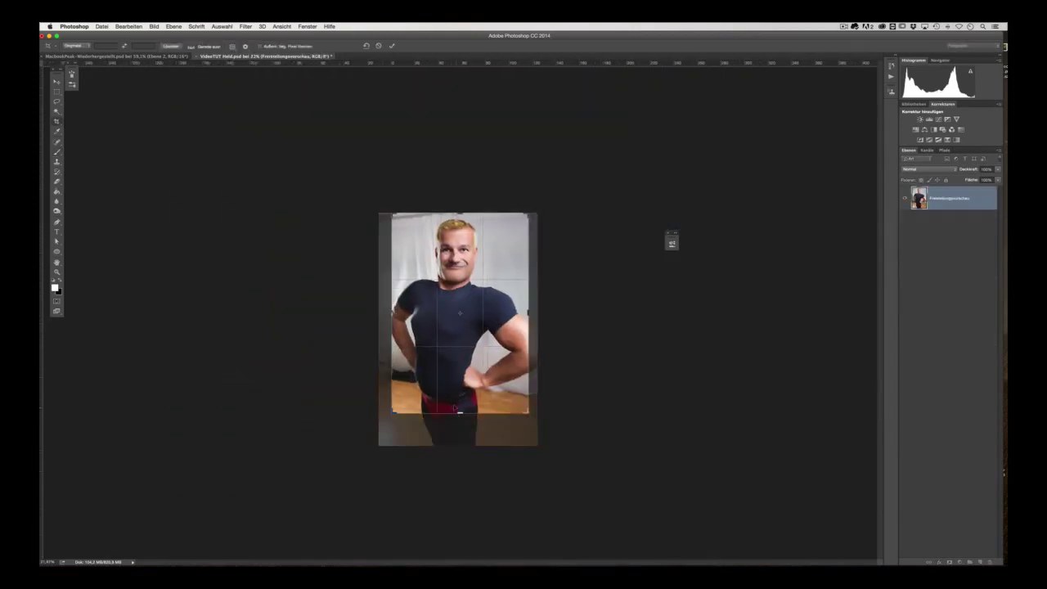
pyautogui.press('Return')
pyautogui.hotkey('ctrl', '0')
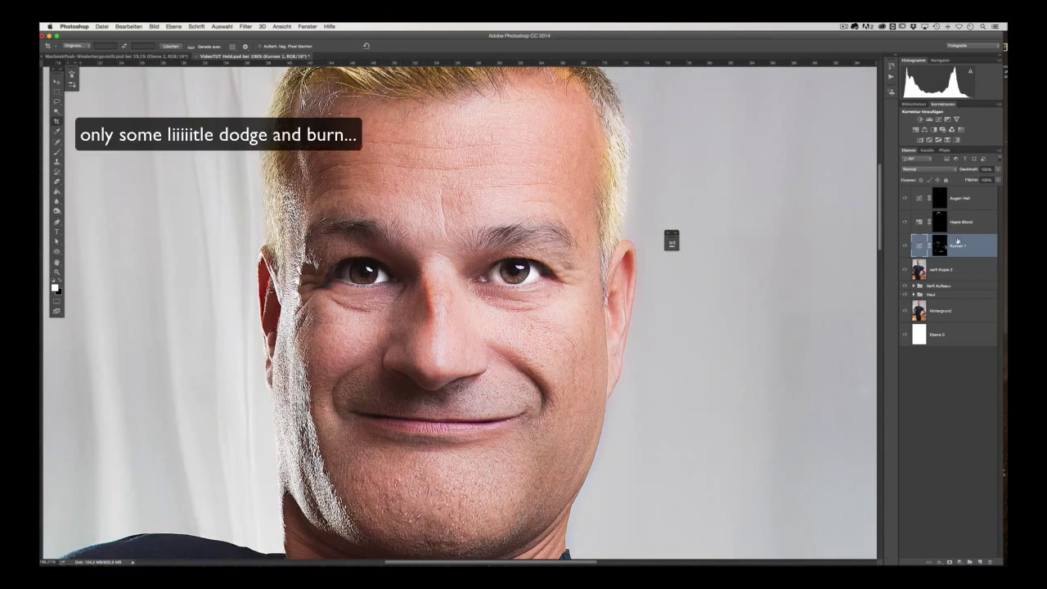
# Step: Add a darkening Curves layer 2 with an inverted black mask, ready to paint with the Brush
pyautogui.click(937, 120)
pyautogui.moveTo(588, 343); pyautogui.dragTo(619, 344)
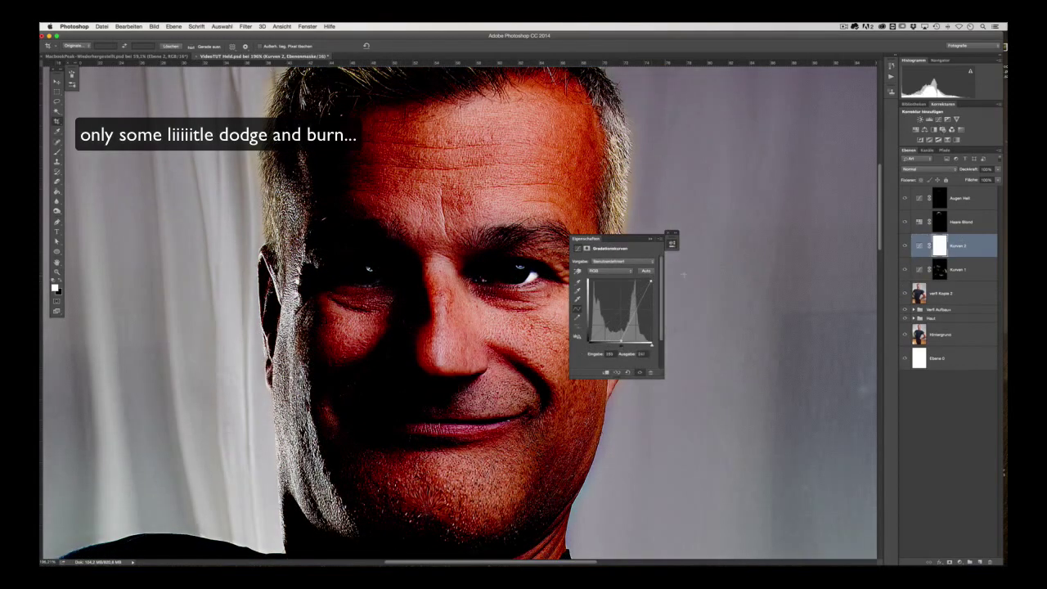
pyautogui.hotkey('ctrl', 'i')
pyautogui.hotkey('ctrl', '-')
pyautogui.click(56, 152)
pyautogui.click(97, 157)
pyautogui.hotkey('ctrl', '+')
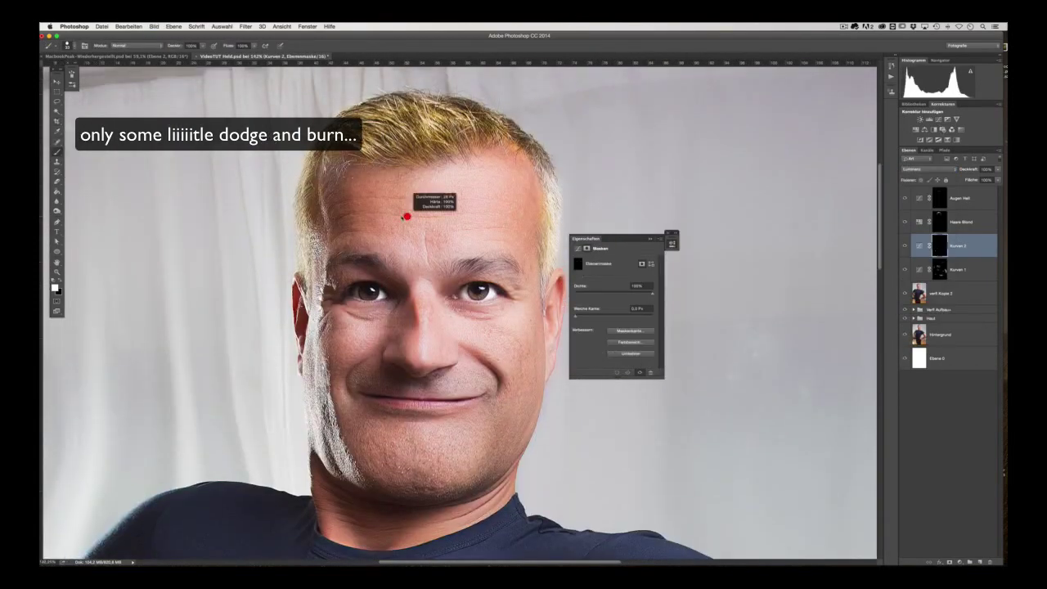
# Step: Paint white strokes for forehead wrinkles, smile line and shadows over both eyebrows
pyautogui.moveTo(334, 221)
pyautogui.mouseDown()
pyautogui.moveTo(452, 214)
pyautogui.moveTo(471, 200)
pyautogui.moveTo(517, 231)
pyautogui.moveTo(372, 228)
pyautogui.mouseUp()
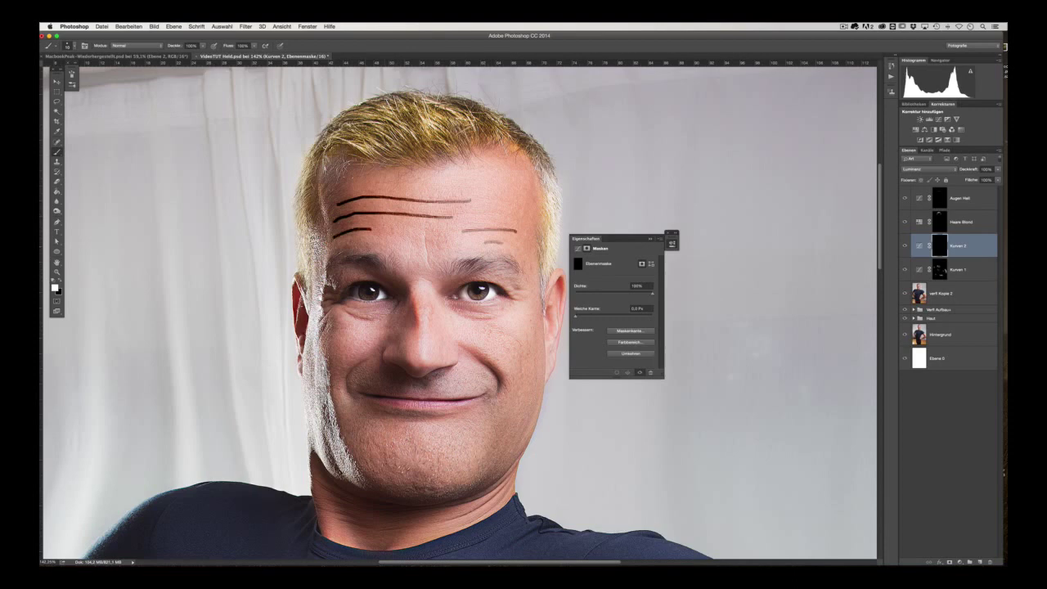
pyautogui.moveTo(363, 362); pyautogui.dragTo(348, 386)
pyautogui.moveTo(342, 168); pyautogui.dragTo(327, 214)
pyautogui.hotkey('ctrl', 'z')
pyautogui.moveTo(332, 261); pyautogui.dragTo(386, 262)
pyautogui.moveTo(466, 267); pyautogui.dragTo(507, 260)
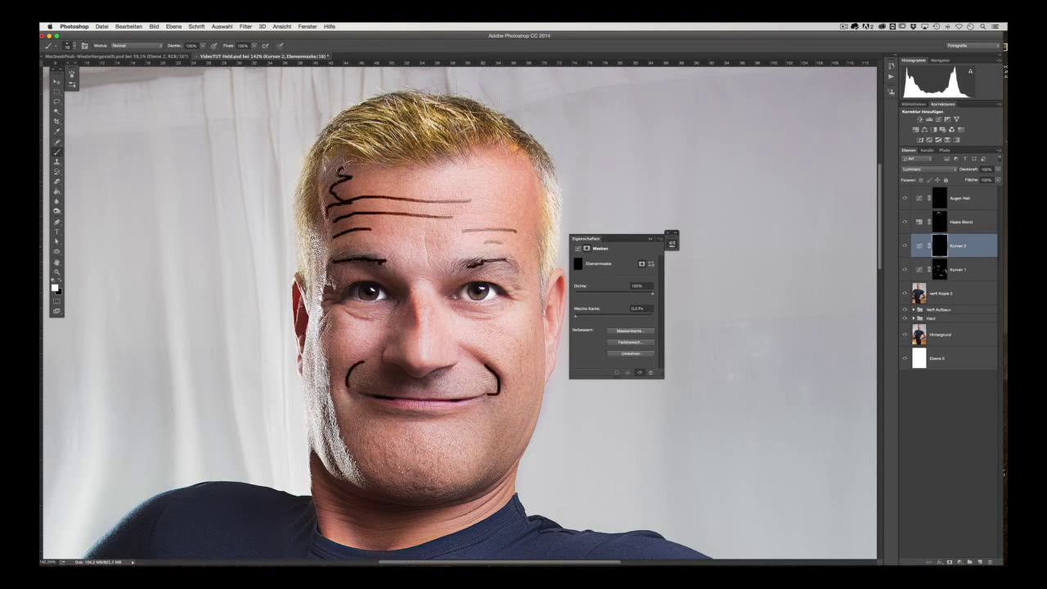
# Step: Raise the Kurven 2 mask Feather to soften the wrinkle strokes
pyautogui.scroll(-2, 458, 310)
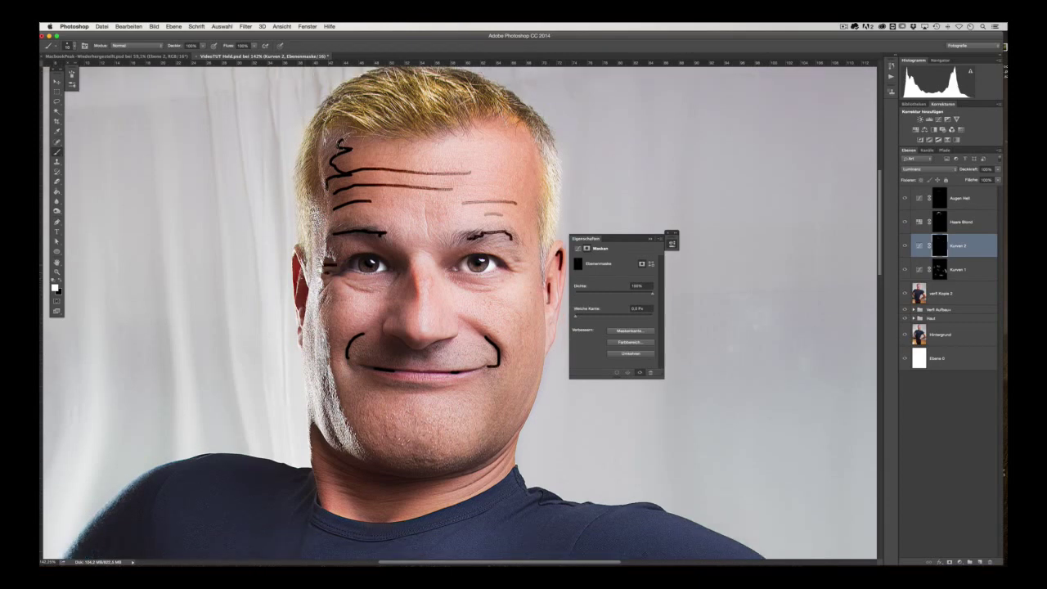
pyautogui.scroll(1, 414, 312)
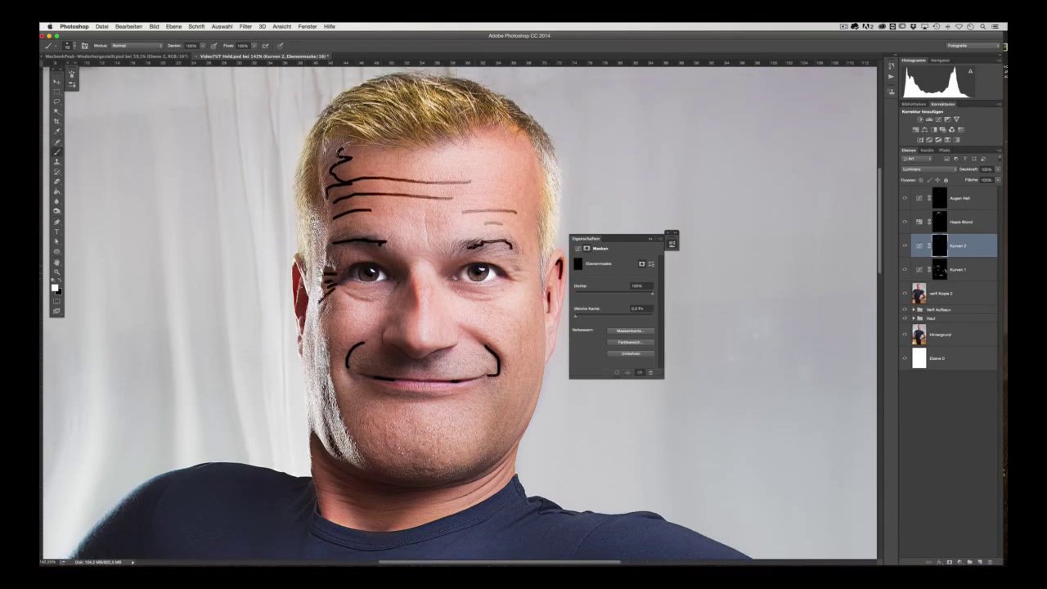
pyautogui.moveTo(576, 315); pyautogui.dragTo(609, 315)
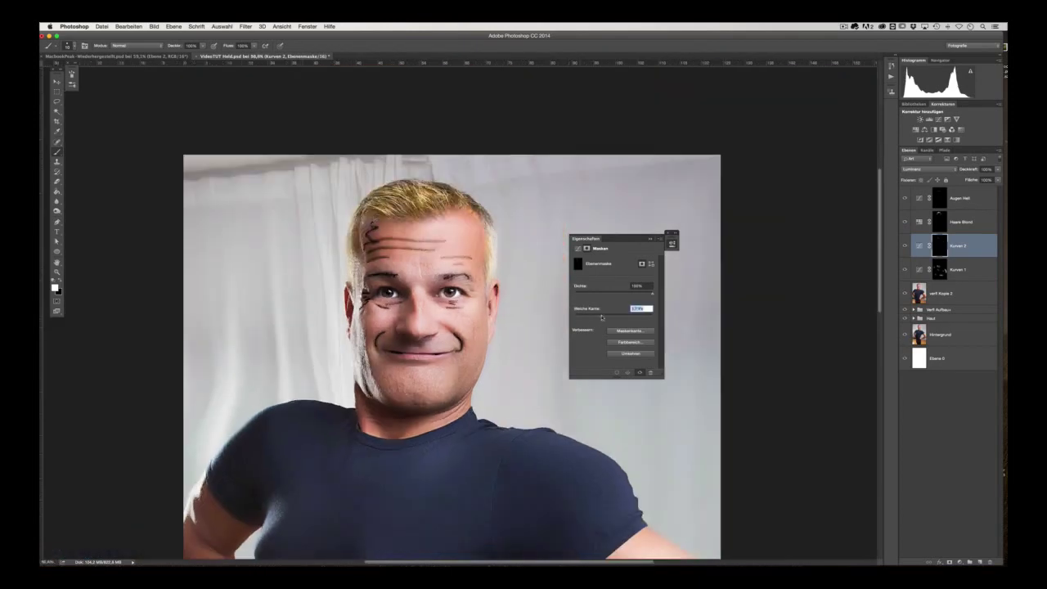
pyautogui.click(943, 270)
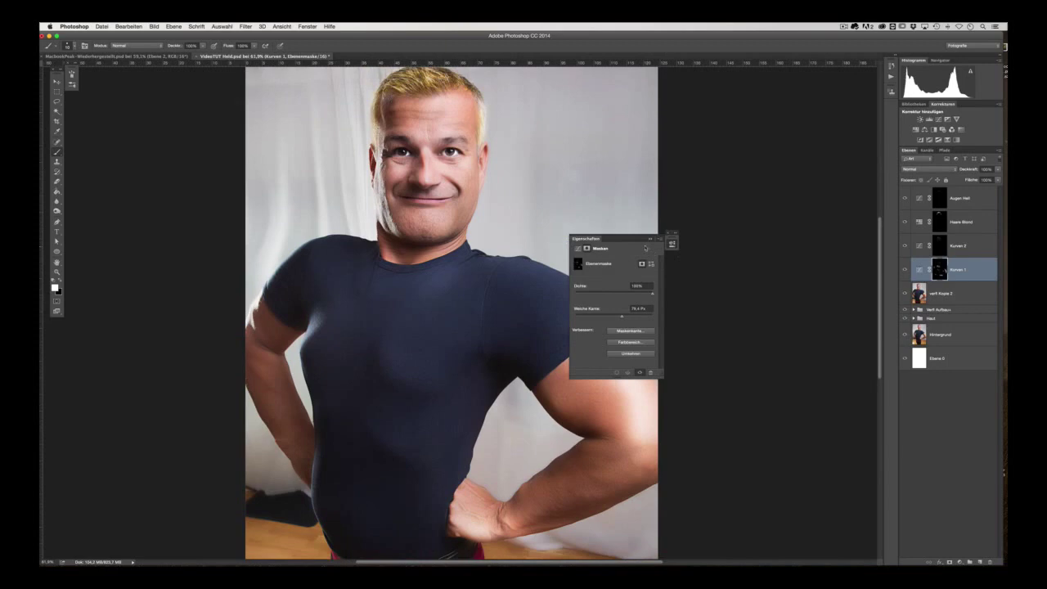
# Step: Group the Kurven 1 and Kurven 2 layers into a group named D&B
pyautogui.click(940, 293)
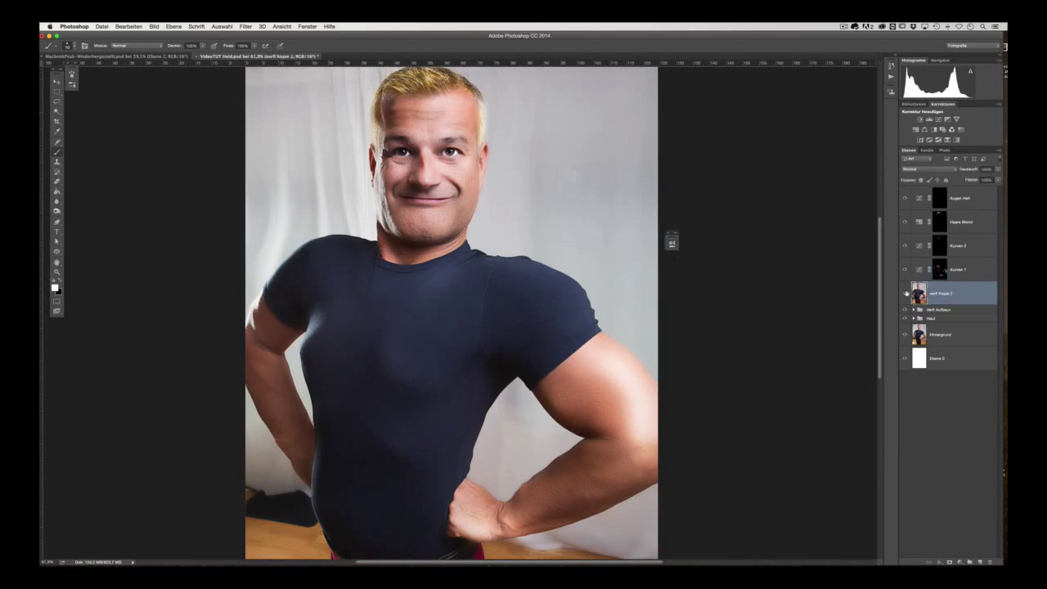
pyautogui.click(957, 246)
pyautogui.keyDown('shift'); pyautogui.click(957, 270); pyautogui.keyUp('shift')
pyautogui.moveTo(957, 270); pyautogui.dragTo(970, 562)
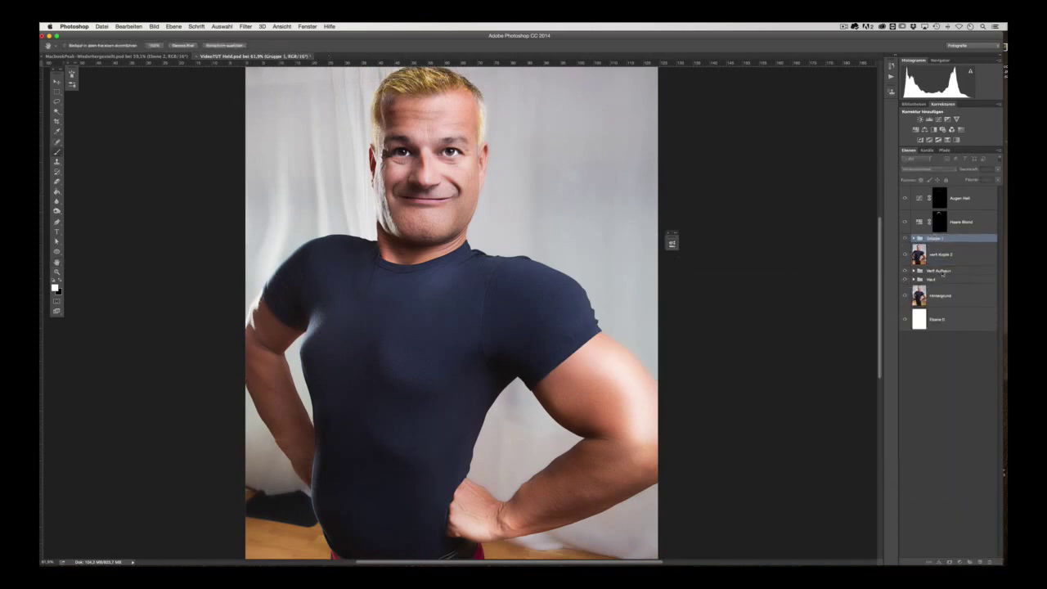
pyautogui.doubleClick(933, 238)
pyautogui.press('Return')
# Step: Select the Augen Heil and Haare Blond layers, deselect, and choose the Rectangular Marquee
pyautogui.click(961, 222)
pyautogui.keyDown('shift'); pyautogui.click(969, 206); pyautogui.keyUp('shift')
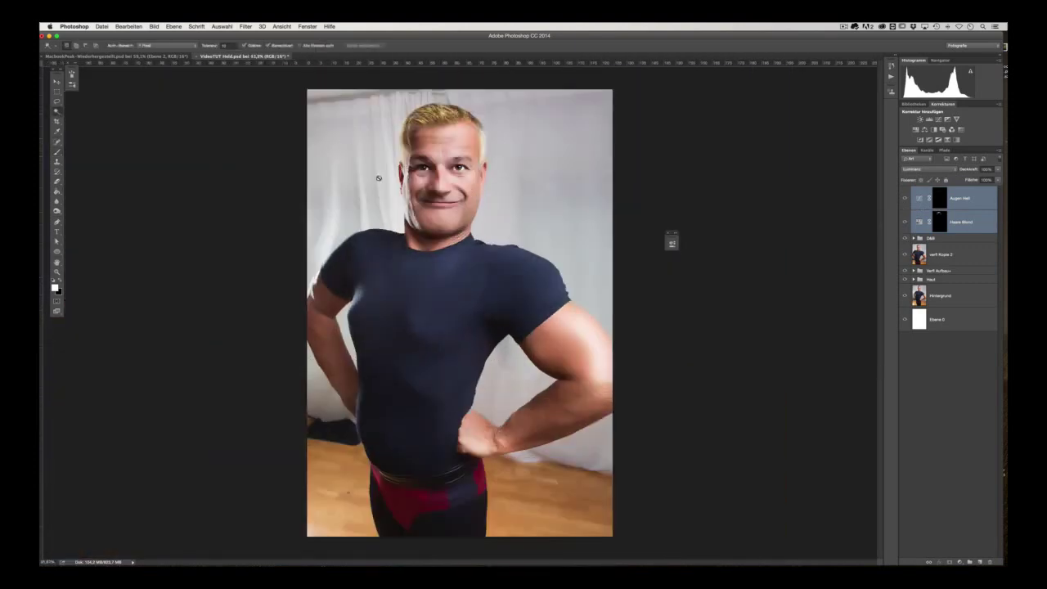
pyautogui.hotkey('ctrl', 'd')
pyautogui.press('m')
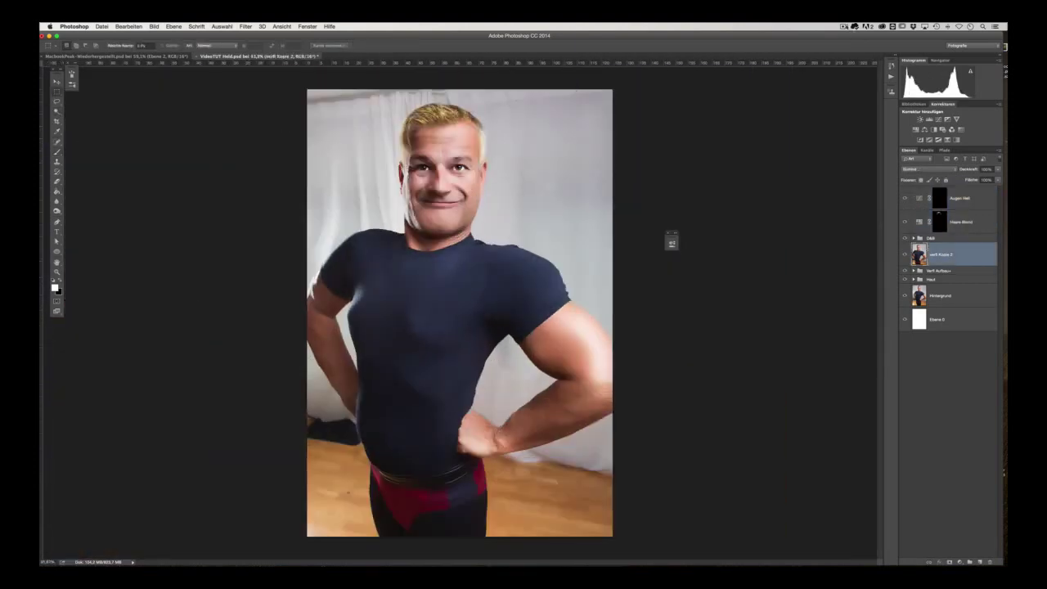
pyautogui.click(855, 27)
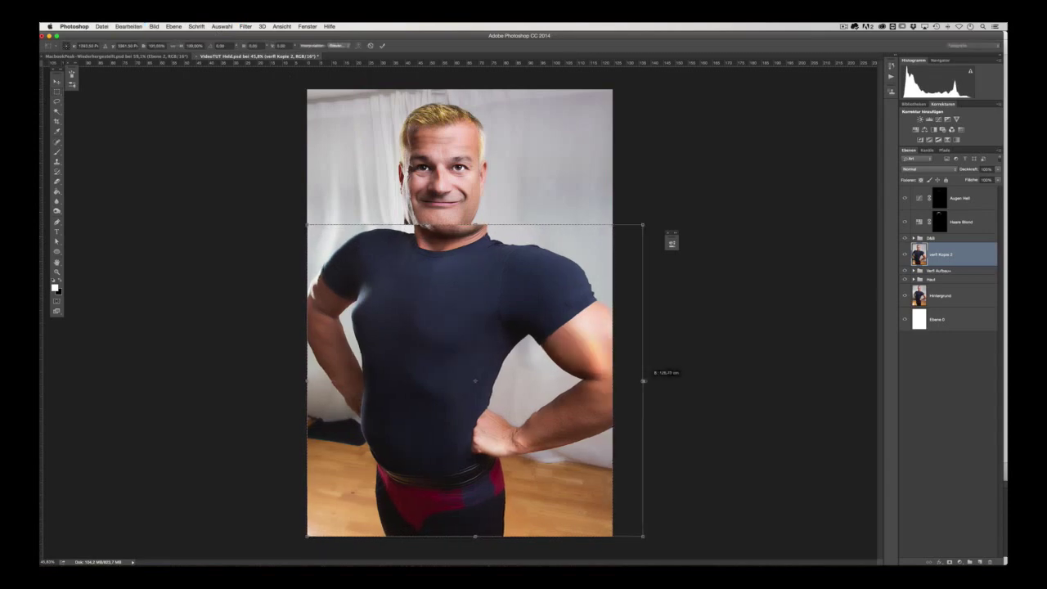
# Step: In Liquify, enlarge the Forward Warp brush and push out the chest, shoulder and arm
pyautogui.click(246, 26)
pyautogui.click(272, 88)
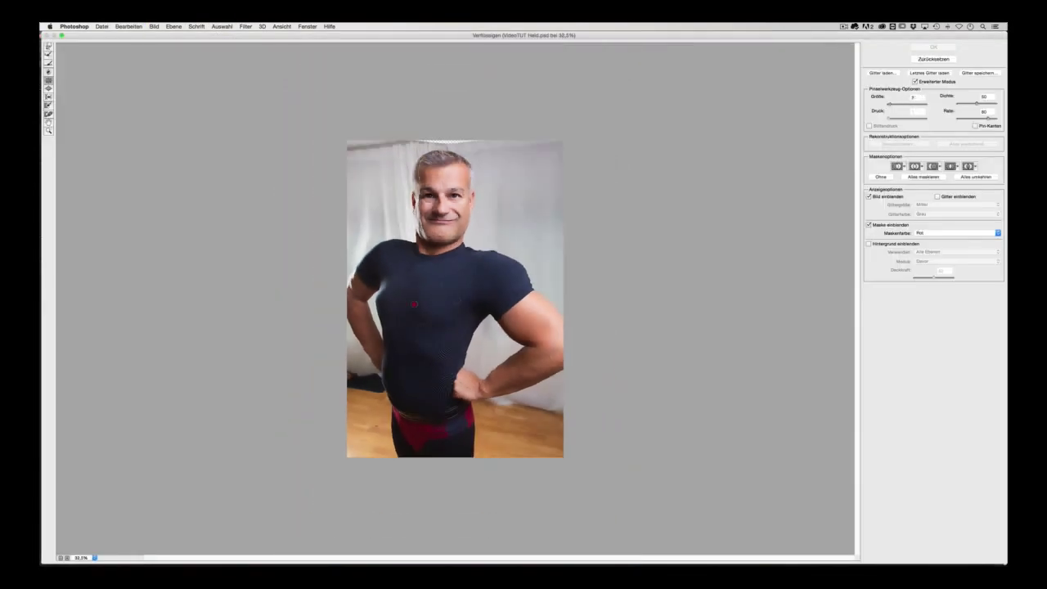
pyautogui.moveTo(414, 301); pyautogui.dragTo(458, 301)
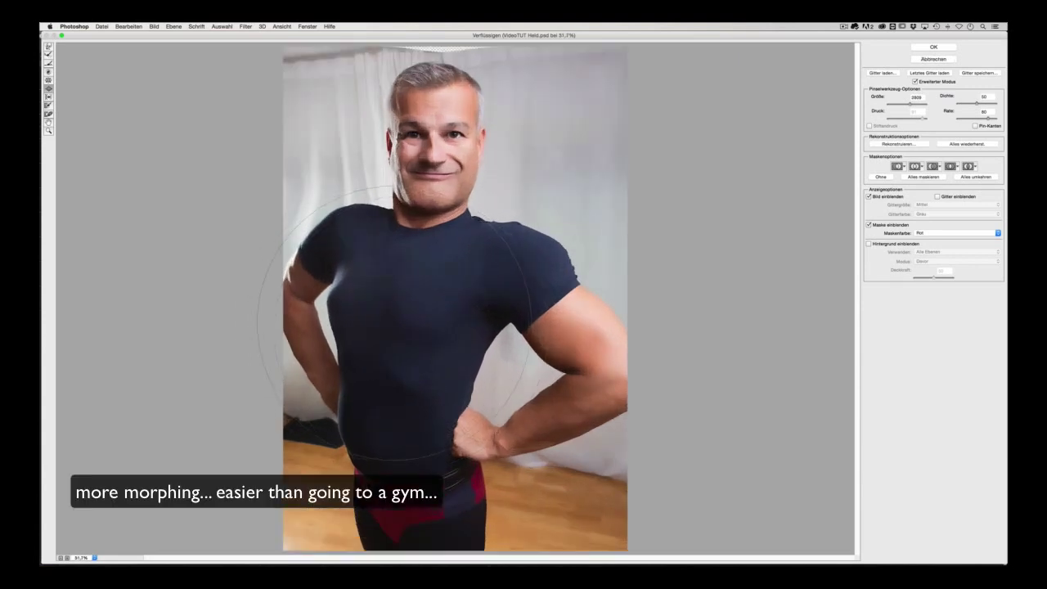
pyautogui.moveTo(328, 311); pyautogui.dragTo(311, 352)
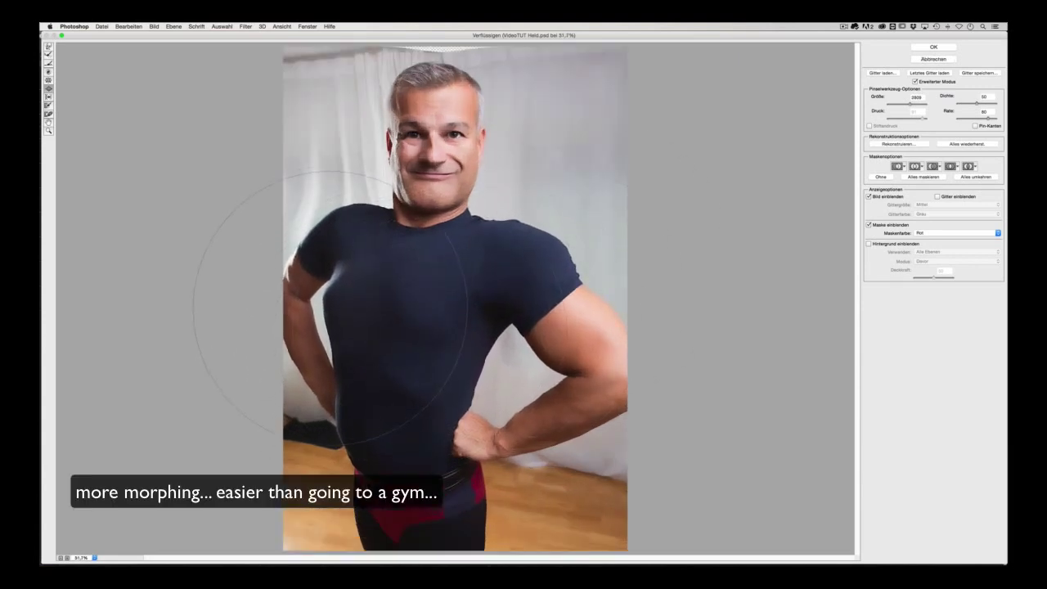
pyautogui.moveTo(331, 269); pyautogui.dragTo(319, 355)
# Step: With a smaller brush, reshape the belly, push the shoulder edge outward, and apply Liquify
pyautogui.press('w')
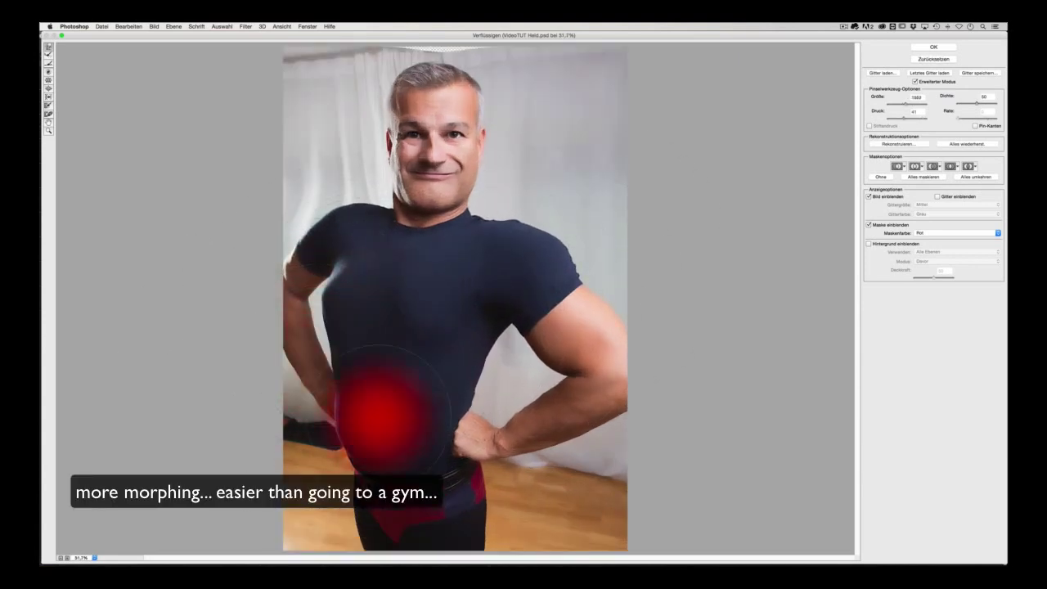
pyautogui.moveTo(381, 409)
pyautogui.mouseDown()
pyautogui.moveTo(344, 409)
pyautogui.moveTo(376, 472)
pyautogui.mouseUp()
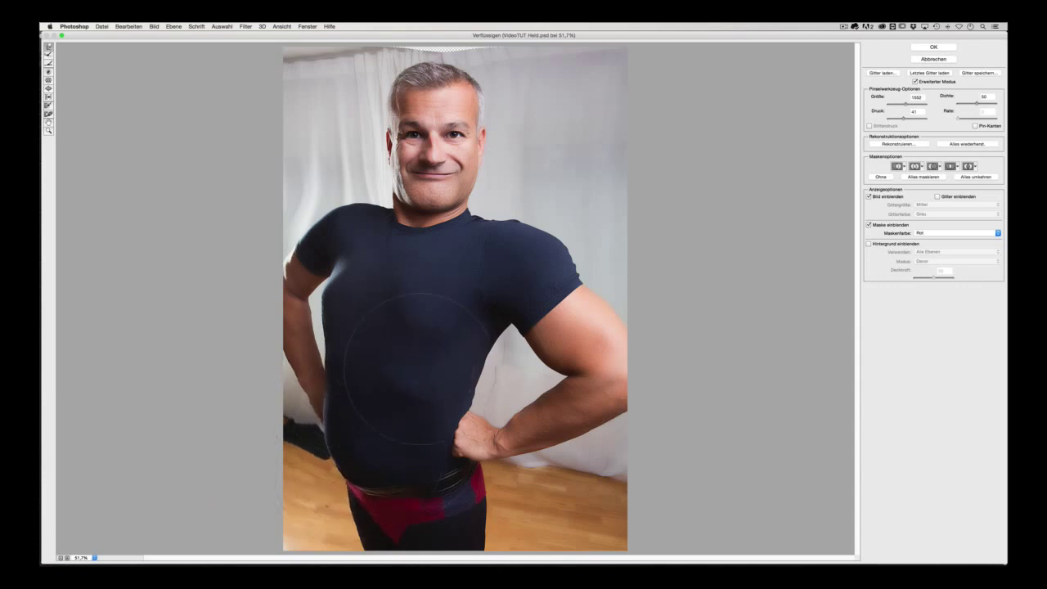
pyautogui.press('f')
pyautogui.click(407, 332)
pyautogui.moveTo(407, 331); pyautogui.dragTo(413, 337)
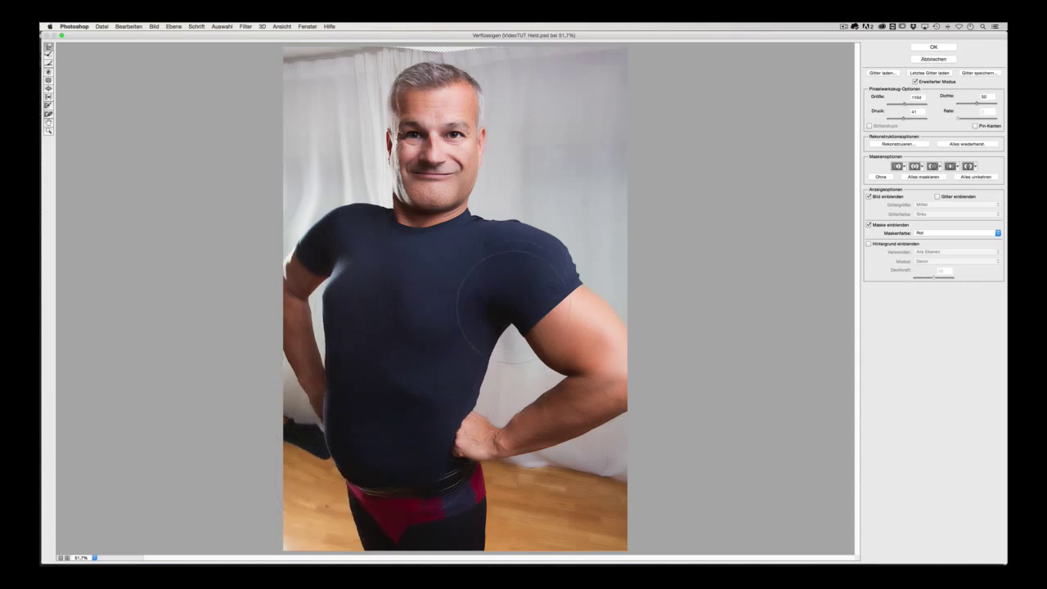
pyautogui.moveTo(354, 236); pyautogui.dragTo(272, 367)
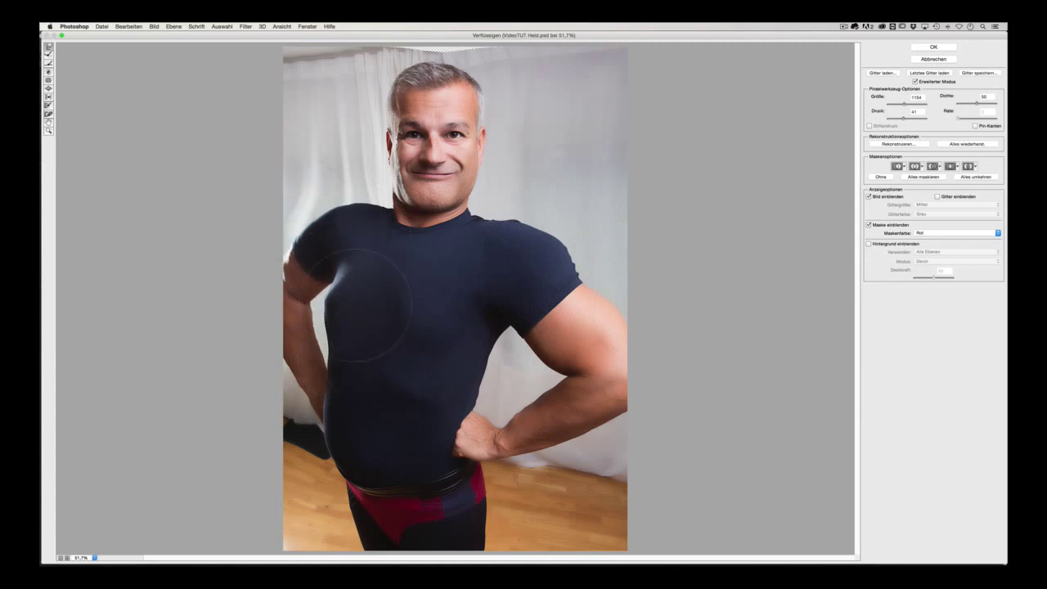
pyautogui.press('Return')
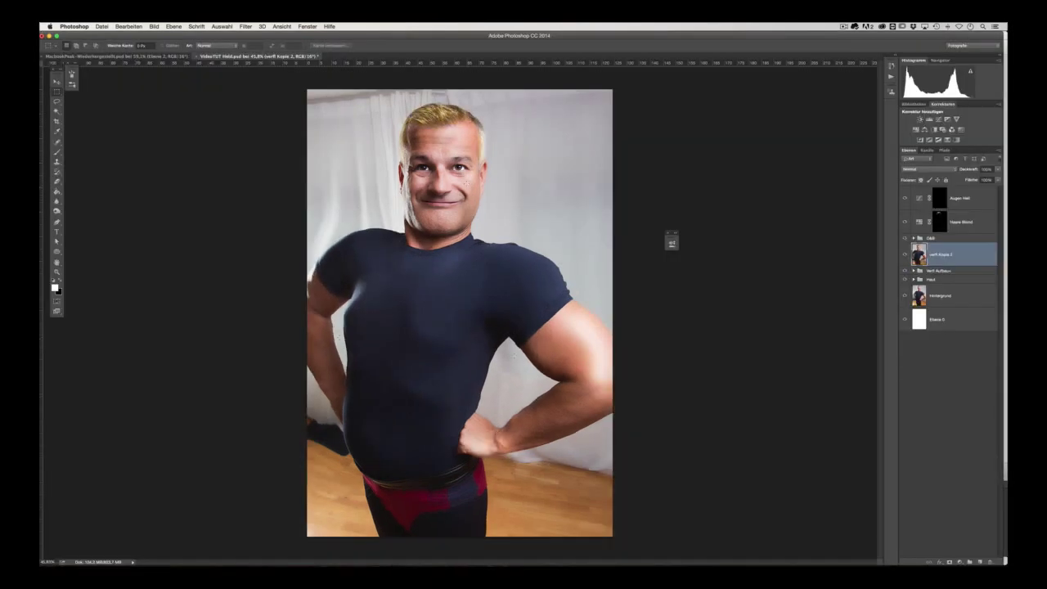
# Step: Duplicate the photo layer and clone-stamp over belt flaws, undoing a stray red spot
pyautogui.hotkey('ctrl', 'j')
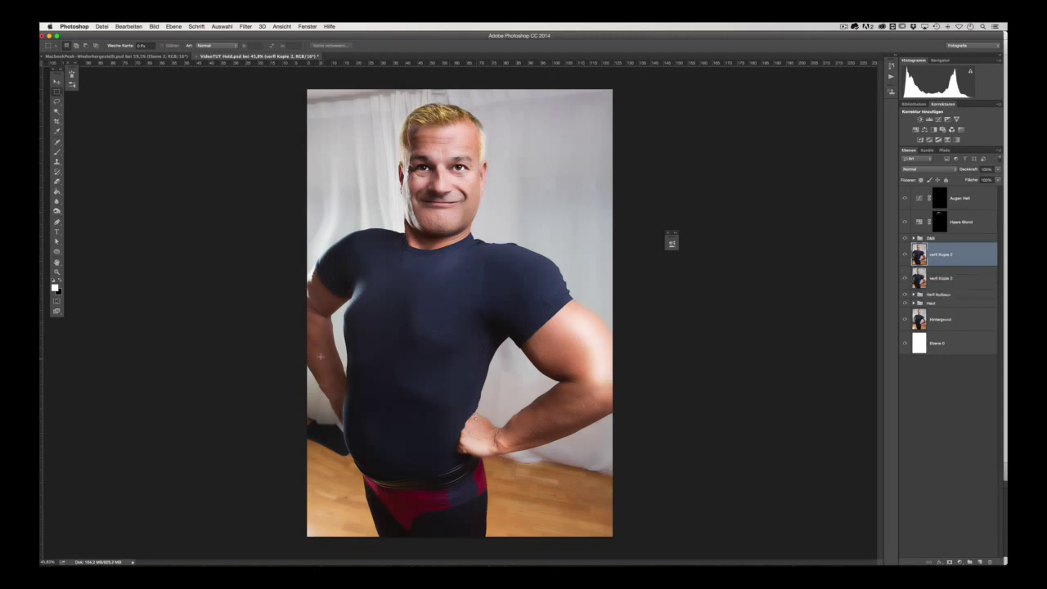
pyautogui.press('s')
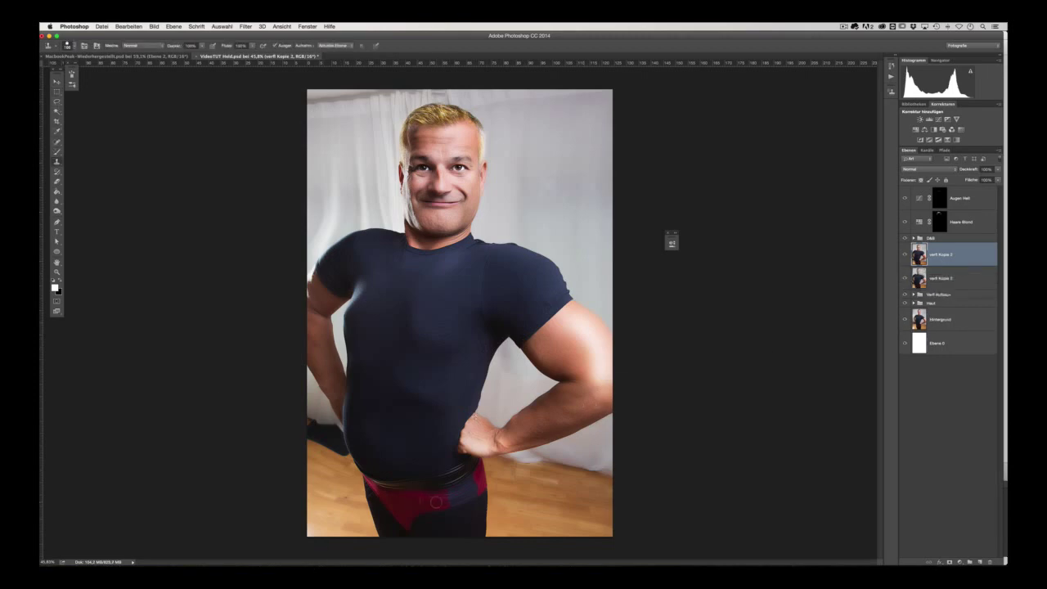
pyautogui.click(67, 46)
pyautogui.press('Return')
pyautogui.scroll(2, 422, 502)
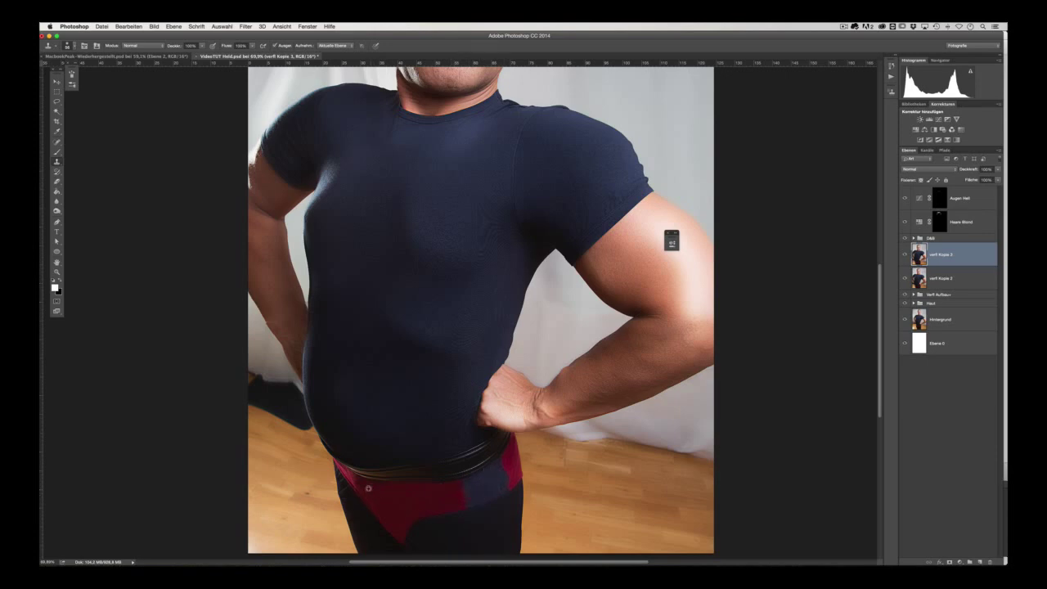
pyautogui.hotkey('ctrl', 'z')
pyautogui.hotkey('ctrl', 'z')
# Step: Try a Selective Color adjustment on blues, delete it, and add Hue/Saturation instead
pyautogui.click(947, 140)
pyautogui.click(623, 270)
pyautogui.click(624, 270)
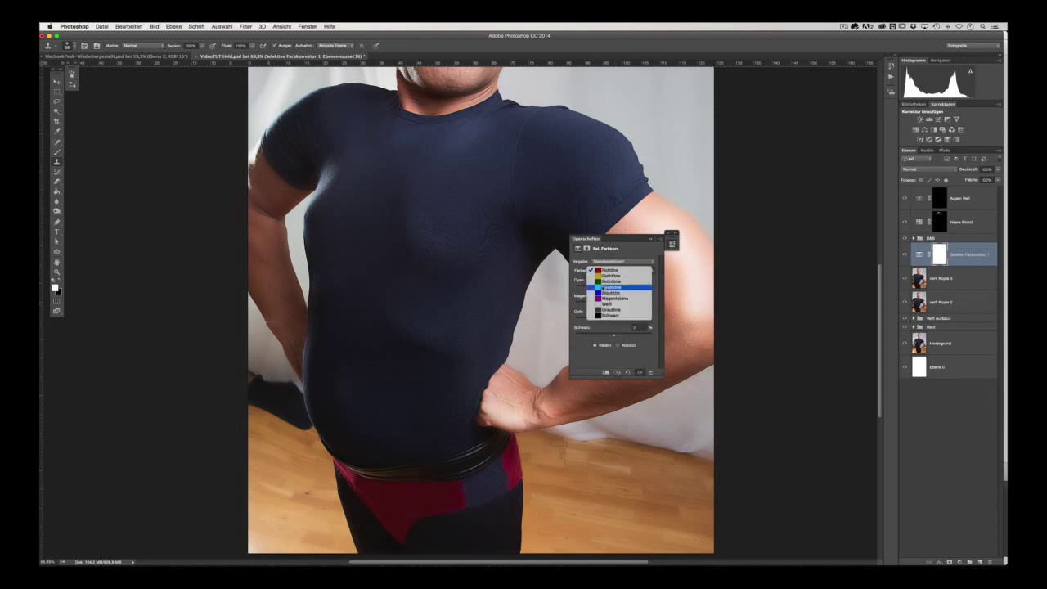
pyautogui.click(621, 296)
pyautogui.press('Delete')
pyautogui.click(924, 130)
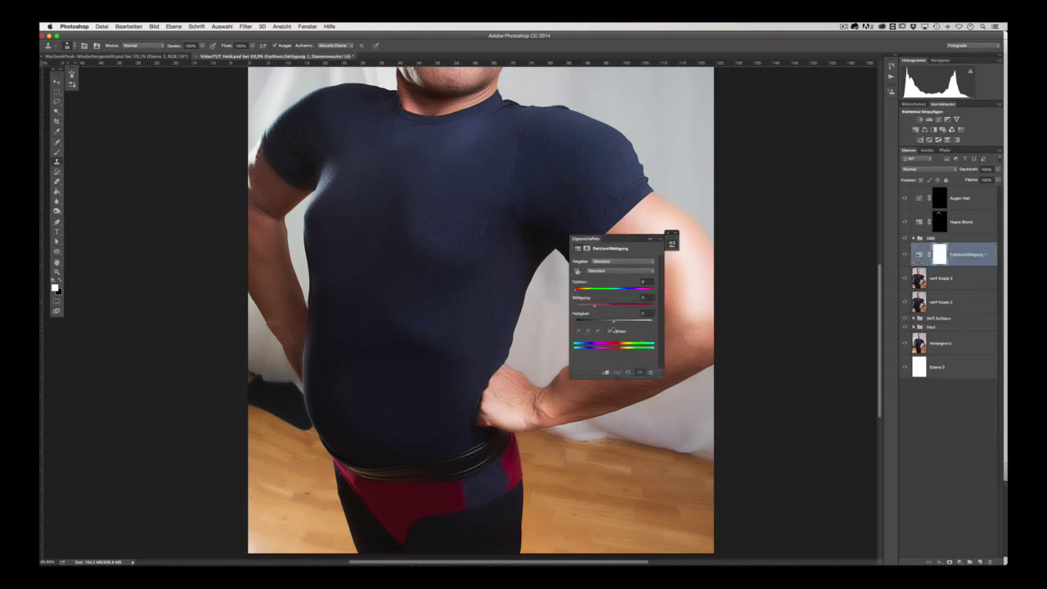
# Step: Turn on Colorize, invert the mask to black, and paint white over the briefs' navy patch
pyautogui.click(609, 330)
pyautogui.click(649, 239)
pyautogui.hotkey('ctrl', 'i')
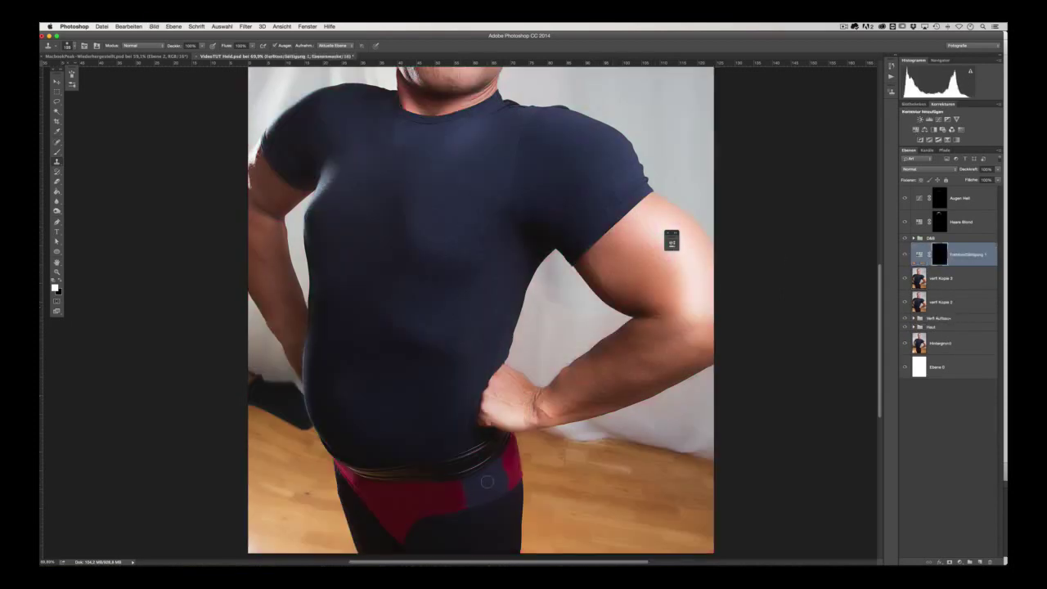
pyautogui.click(487, 483)
pyautogui.press('Return')
pyautogui.press('Return')
pyautogui.press('b')
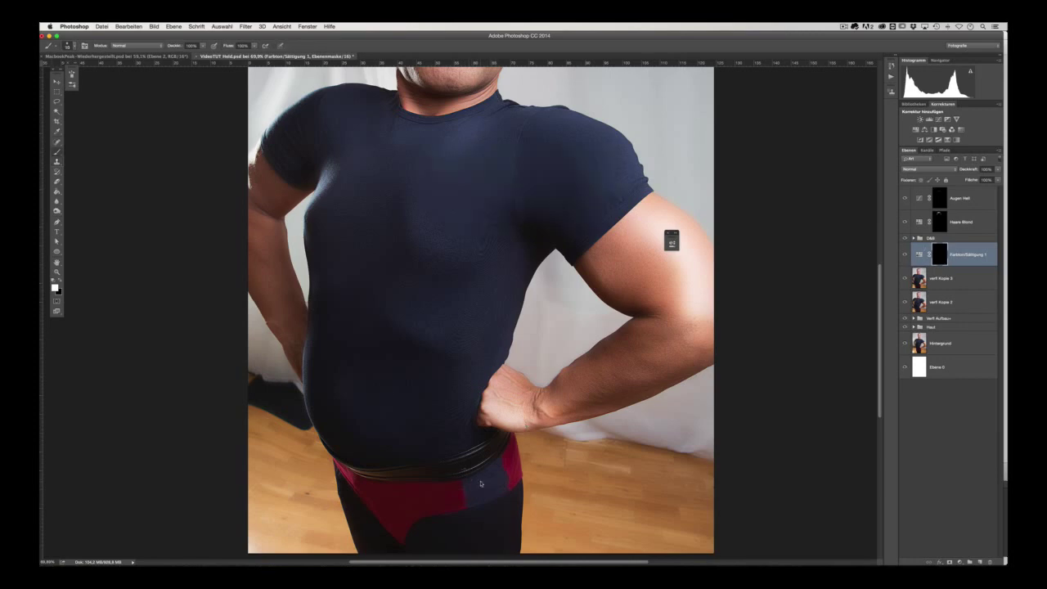
pyautogui.moveTo(481, 483)
pyautogui.mouseDown()
pyautogui.moveTo(466, 484)
pyautogui.moveTo(498, 468)
pyautogui.moveTo(480, 497)
pyautogui.moveTo(501, 456)
pyautogui.mouseUp()
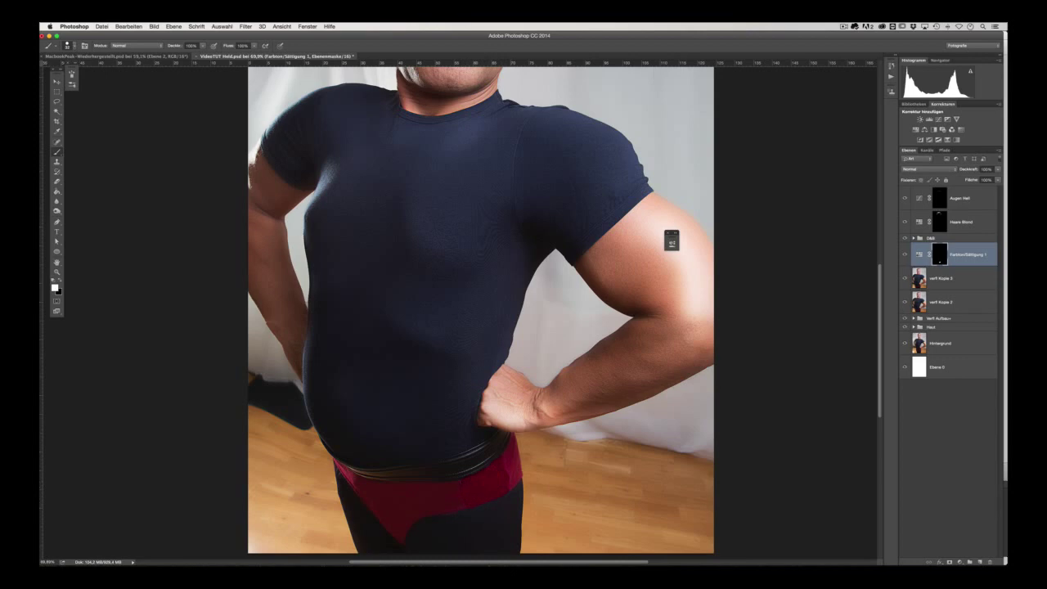
# Step: Raise the Hue/Saturation Saturation so the briefs turn strongly red, then refine the mask
pyautogui.click(672, 242)
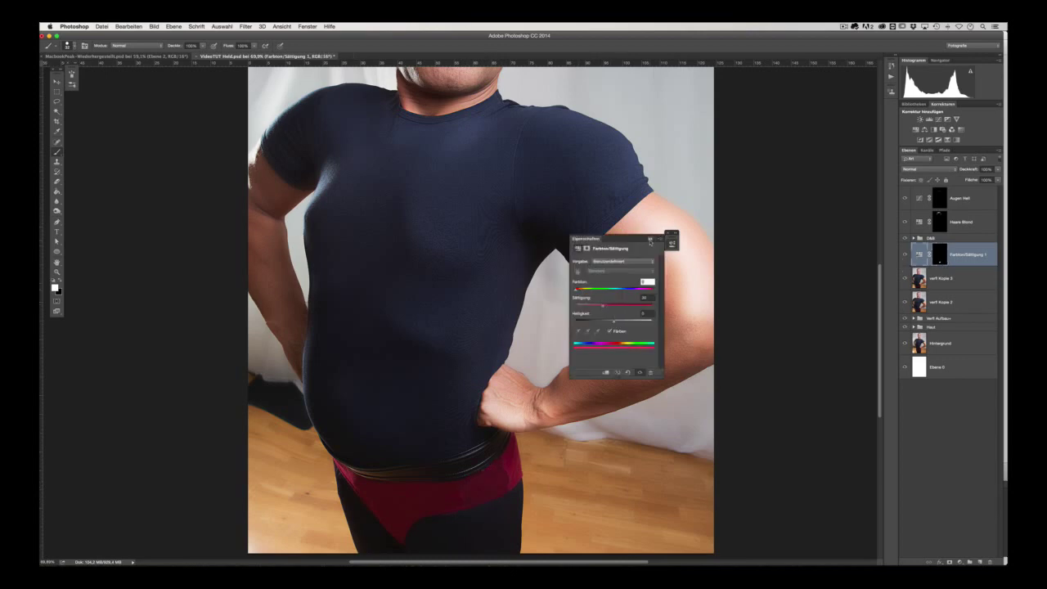
pyautogui.hotkey('ctrl', '\\')
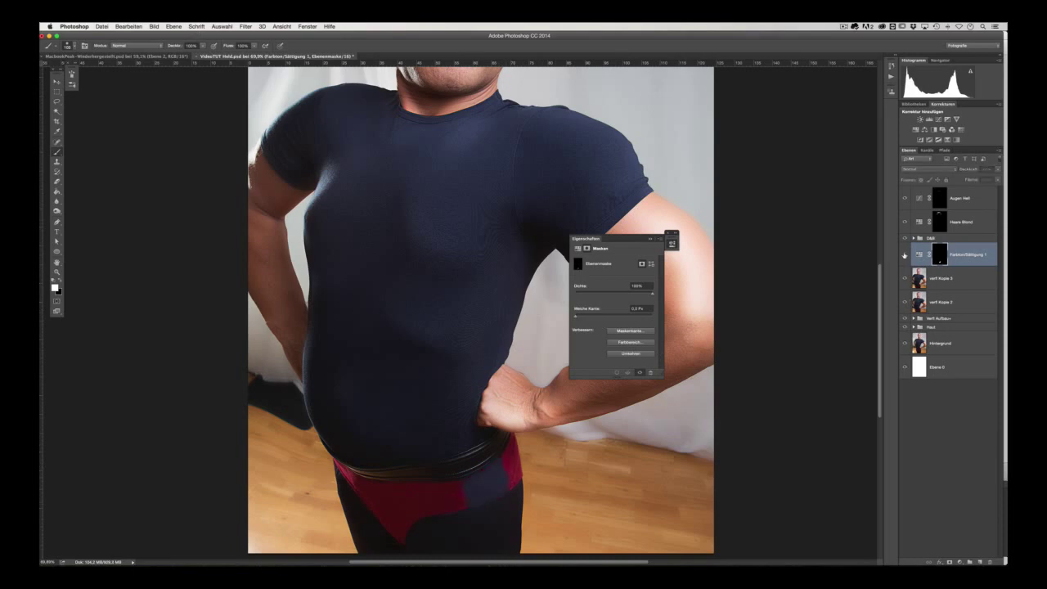
pyautogui.click(812, 257)
pyautogui.click(671, 243)
pyautogui.moveTo(613, 306); pyautogui.dragTo(621, 307)
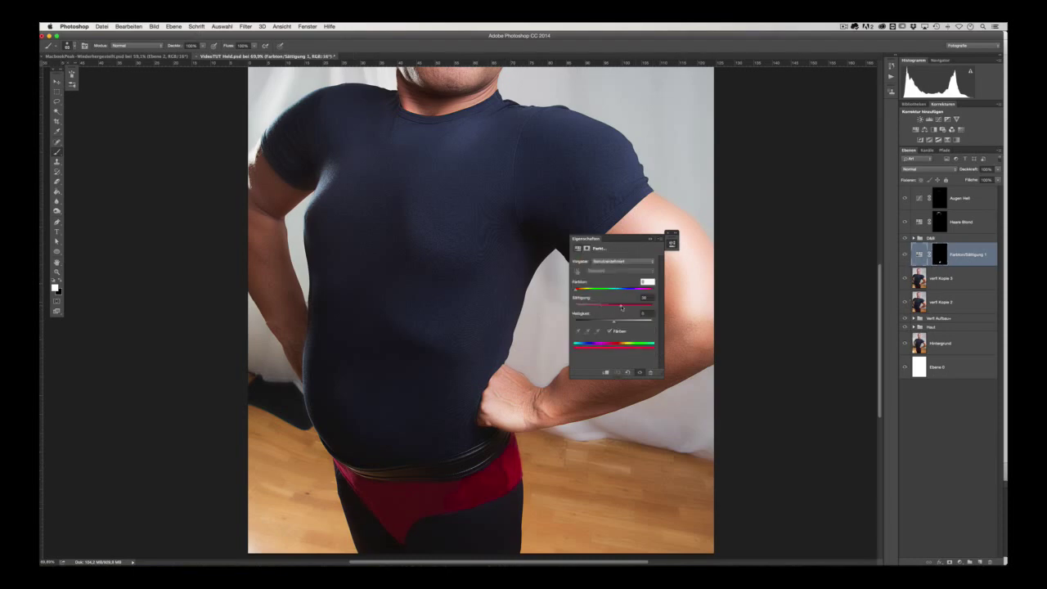
pyautogui.hotkey('ctrl', '\\')
pyautogui.press('x')
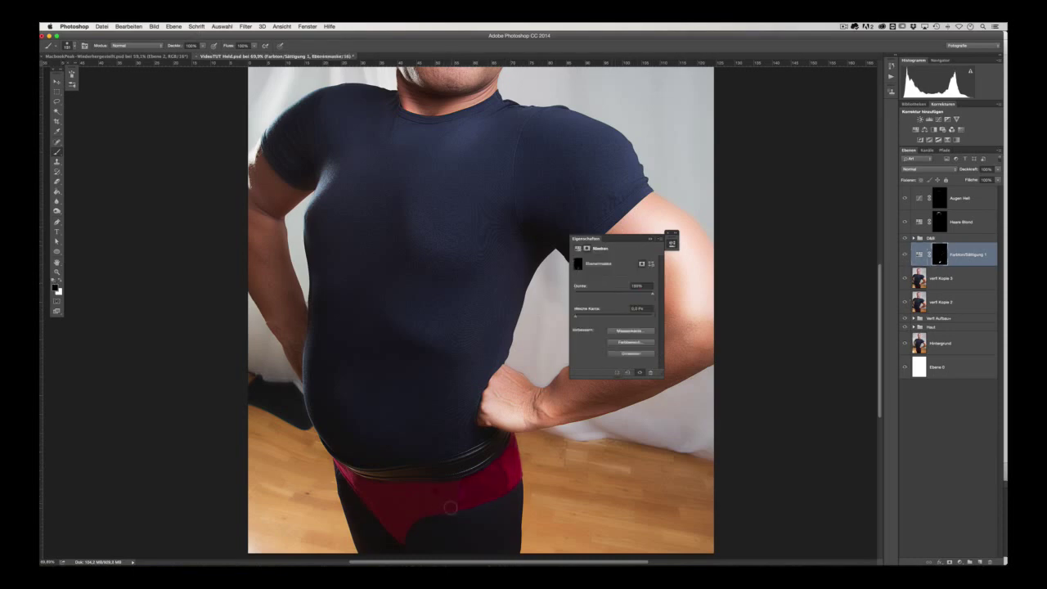
pyautogui.scroll(-5, 649, 242)
pyautogui.scroll(4, 670, 242)
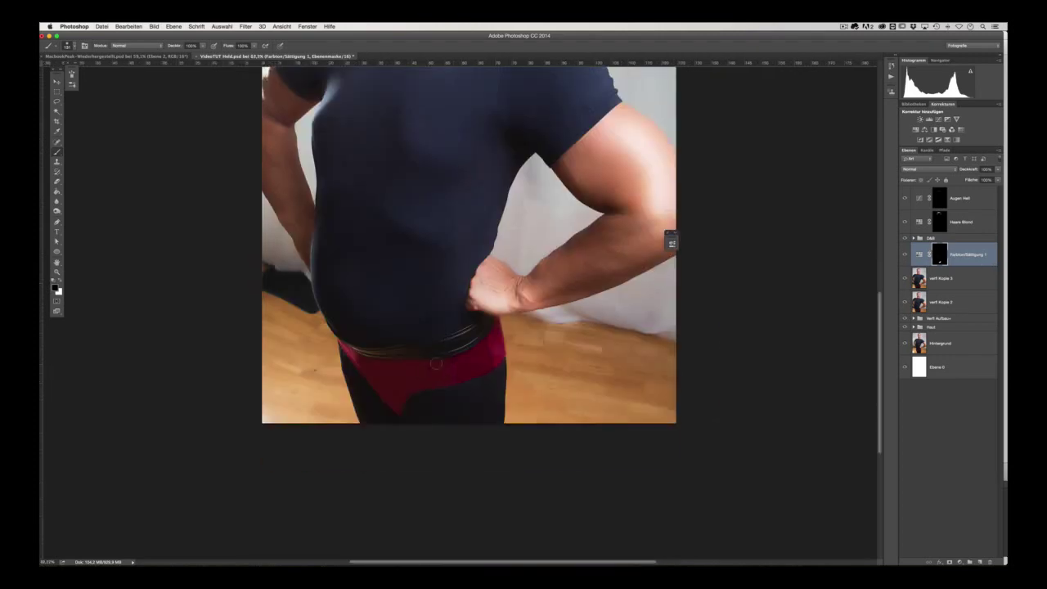
pyautogui.press('x')
pyautogui.press('x')
pyautogui.press('x')
pyautogui.press('x')
pyautogui.scroll(-2, 495, 372)
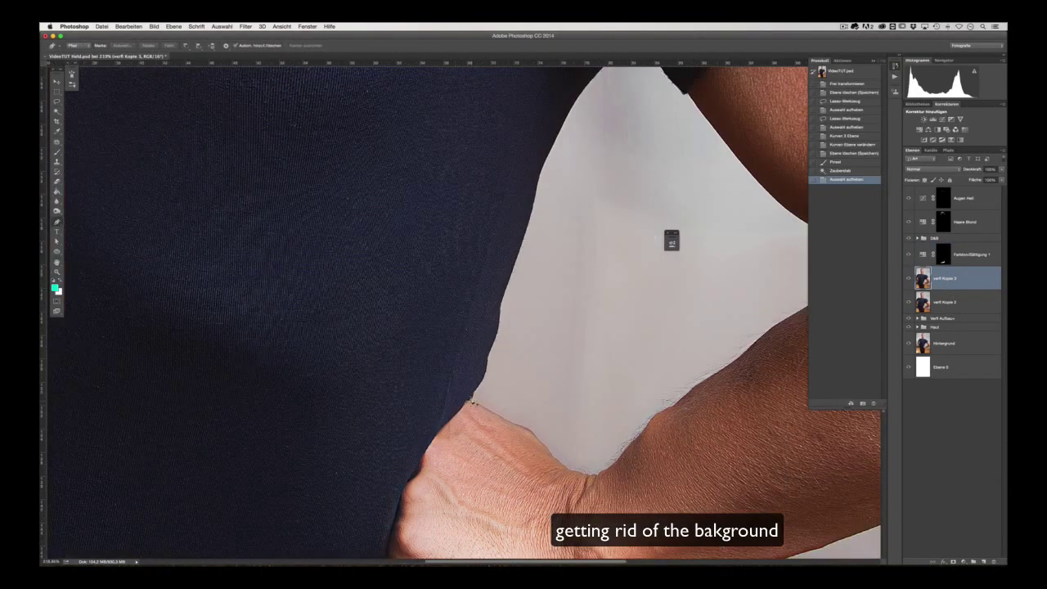
# Step: Trace a Pen path along the shirt edge around the gap between arm and torso
pyautogui.click(487, 361)
pyautogui.click(497, 328)
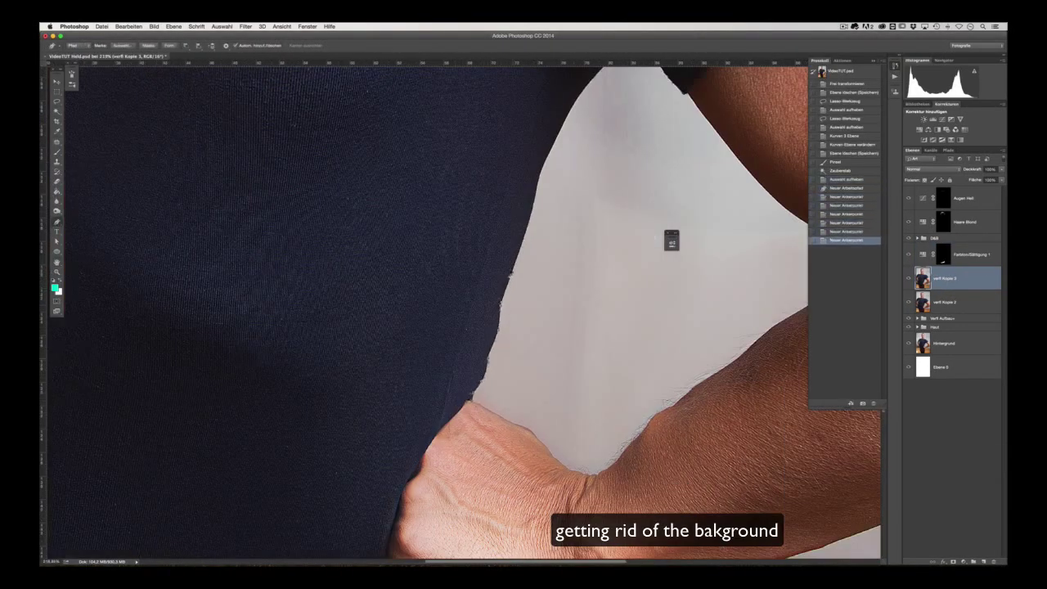
pyautogui.click(518, 262)
pyautogui.scroll(3, 517, 262)
pyautogui.click(553, 184)
pyautogui.scroll(3, 652, 144)
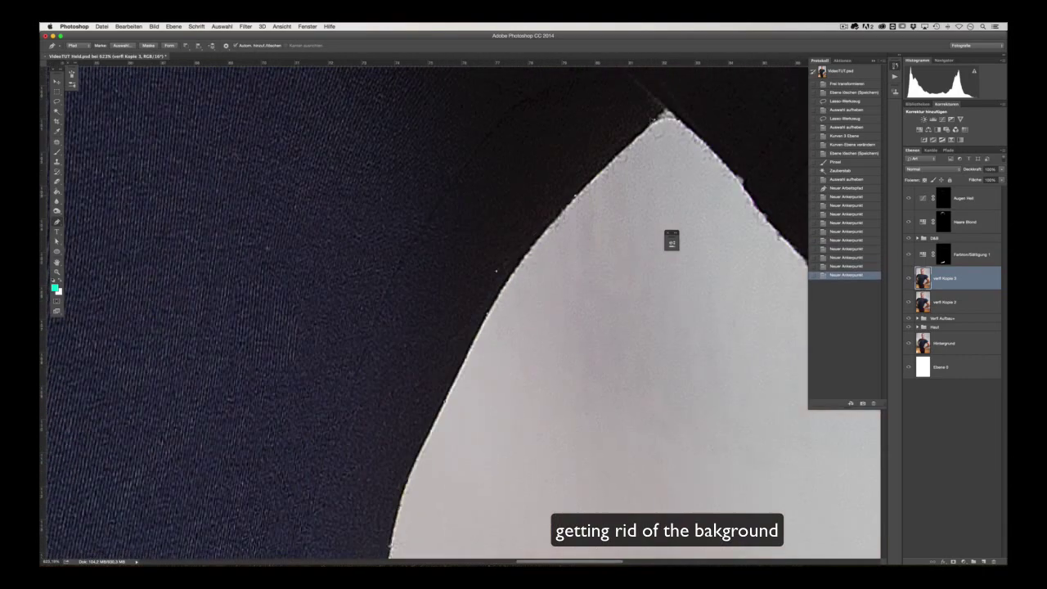
pyautogui.click(656, 121)
pyautogui.click(710, 147)
pyautogui.click(615, 195)
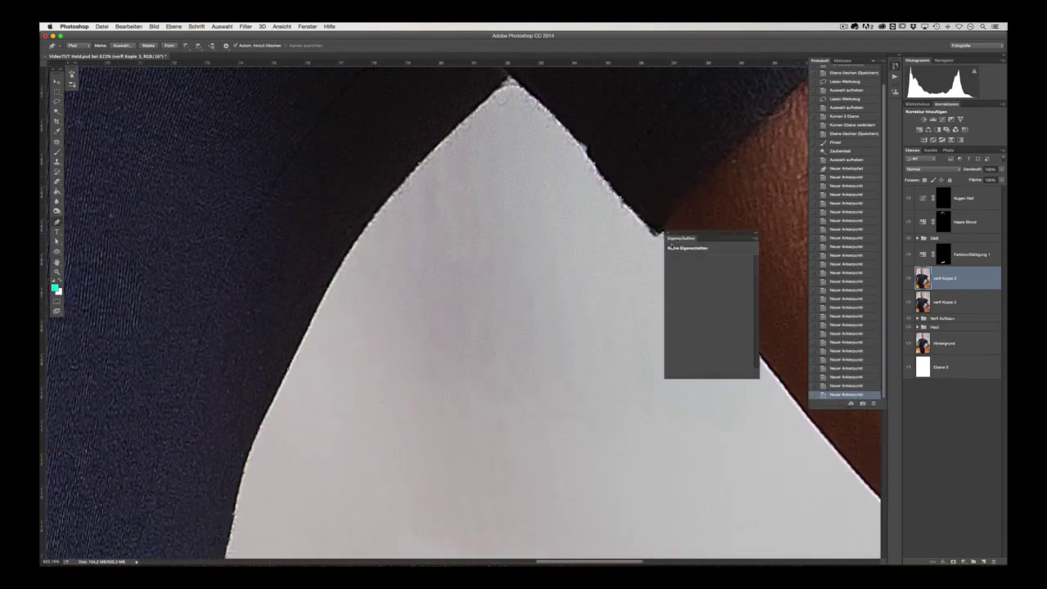
pyautogui.scroll(-5, 671, 242)
pyautogui.scroll(3, 573, 364)
# Step: Continue the path along the arm's skin edge from the elbow crease downward
pyautogui.click(503, 330)
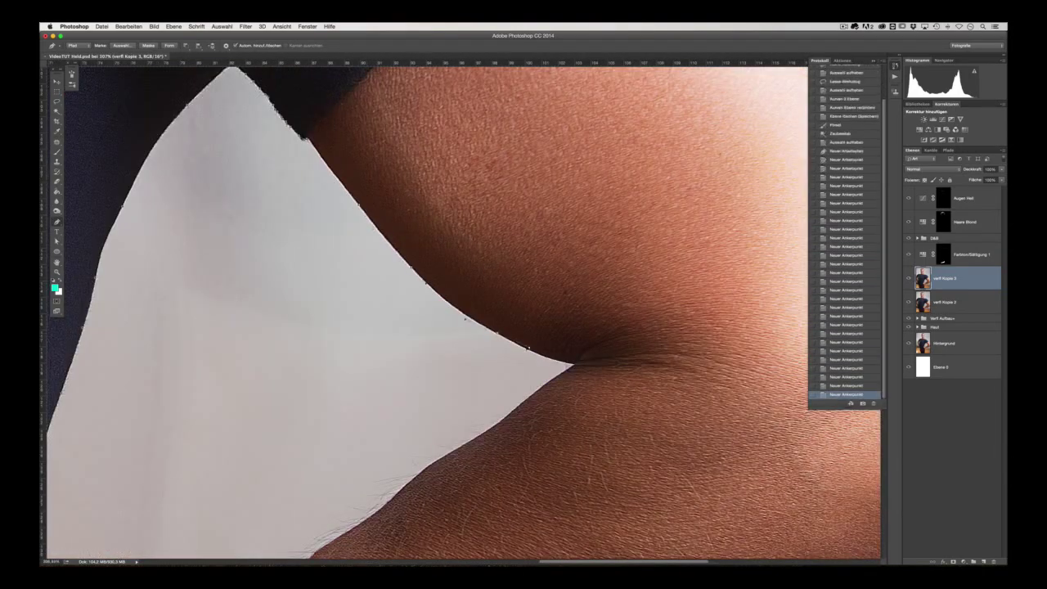
pyautogui.click(535, 354)
pyautogui.click(572, 363)
pyautogui.click(540, 389)
pyautogui.click(474, 438)
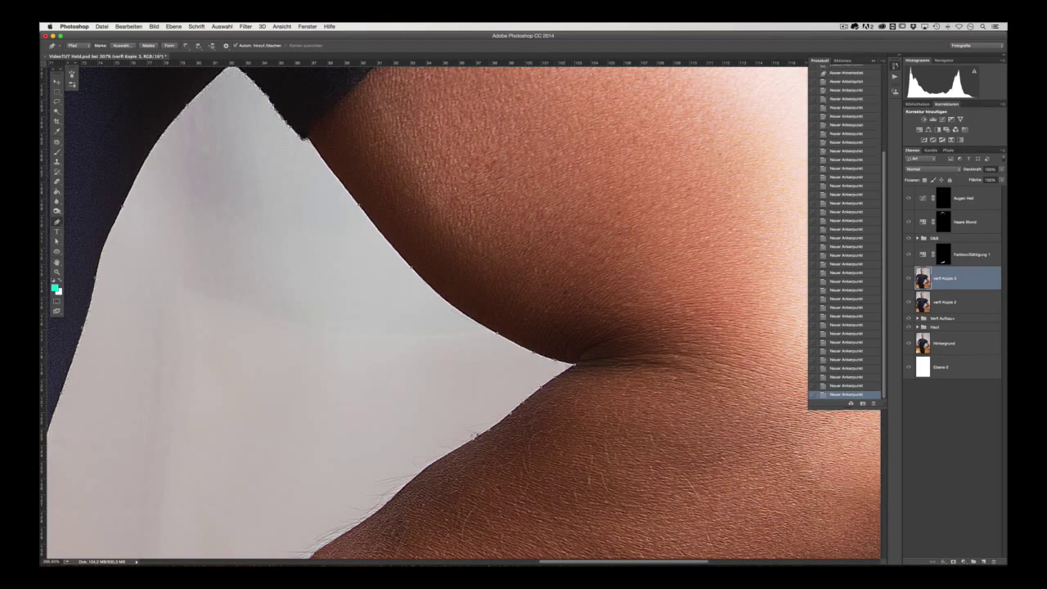
pyautogui.click(426, 466)
pyautogui.scroll(-4, 426, 466)
pyautogui.hscroll(-4, 426, 466)
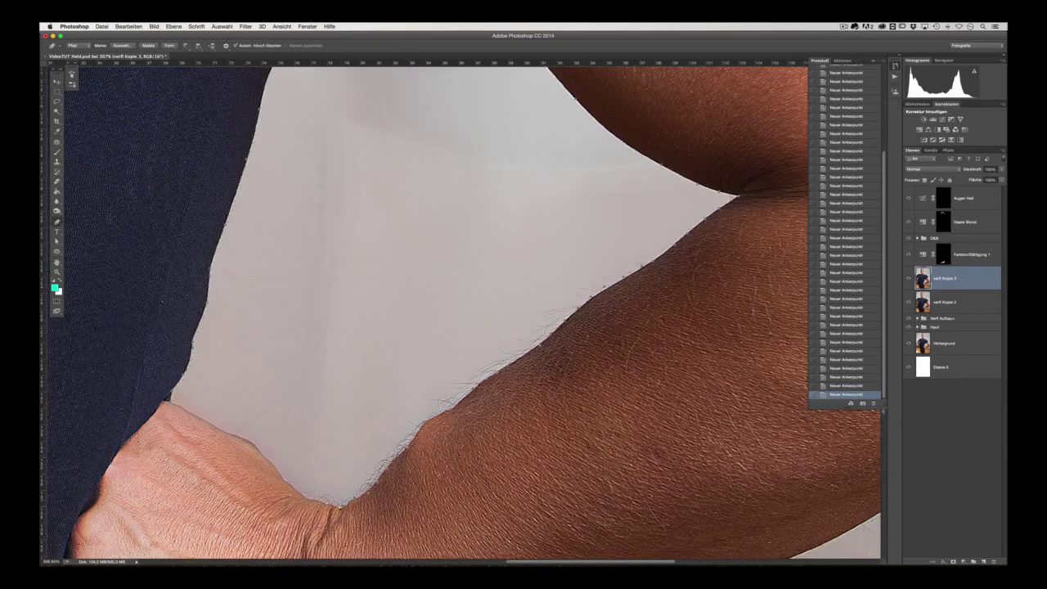
# Step: Convert the path to a selection and open Auswahl > Kante verbessern
pyautogui.hotkey('ctrl', 'Return')
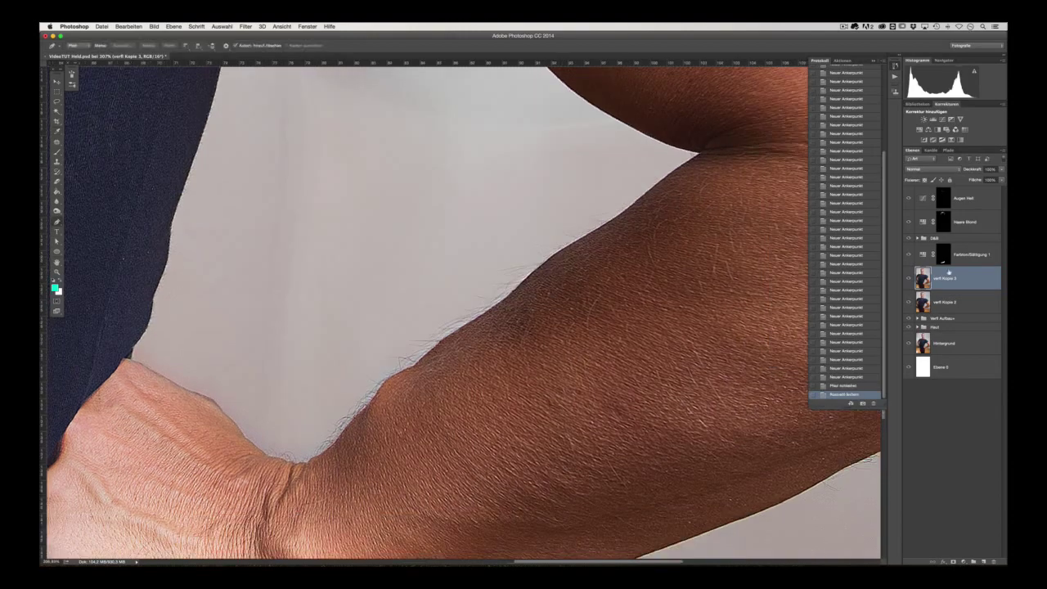
pyautogui.click(222, 26)
pyautogui.click(237, 123)
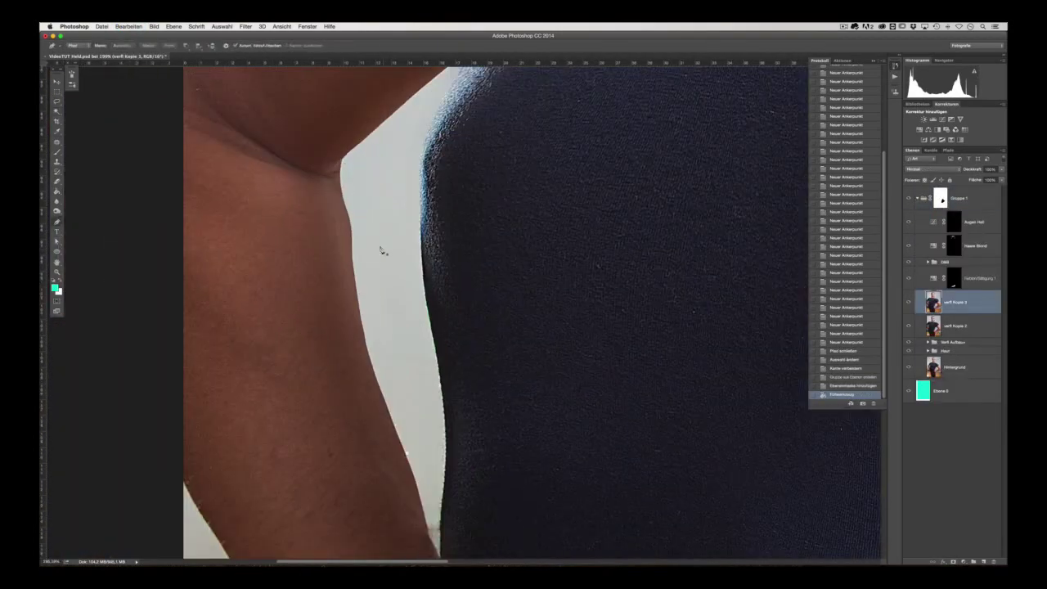
# Step: Trace pen anchor points down the arm's skin edge
pyautogui.click(344, 189)
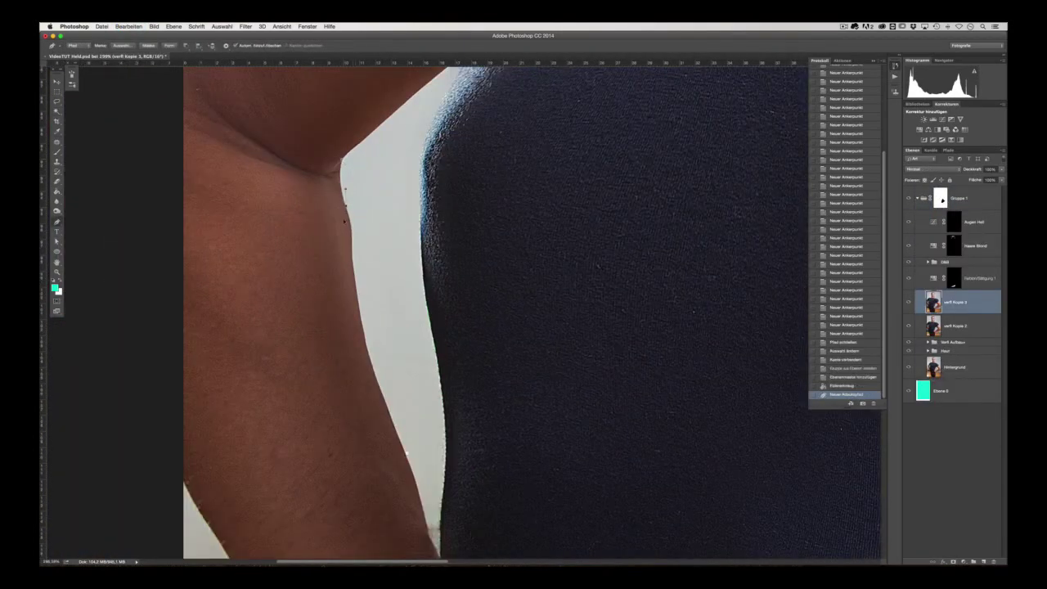
pyautogui.click(356, 245)
pyautogui.click(369, 278)
pyautogui.click(384, 311)
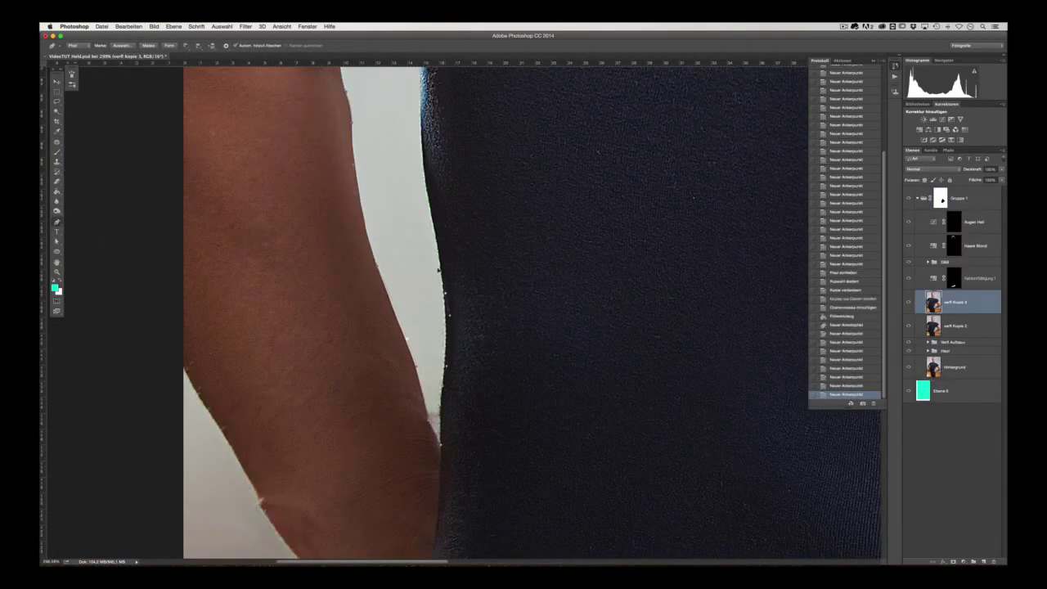
pyautogui.scroll(2, 393, 174)
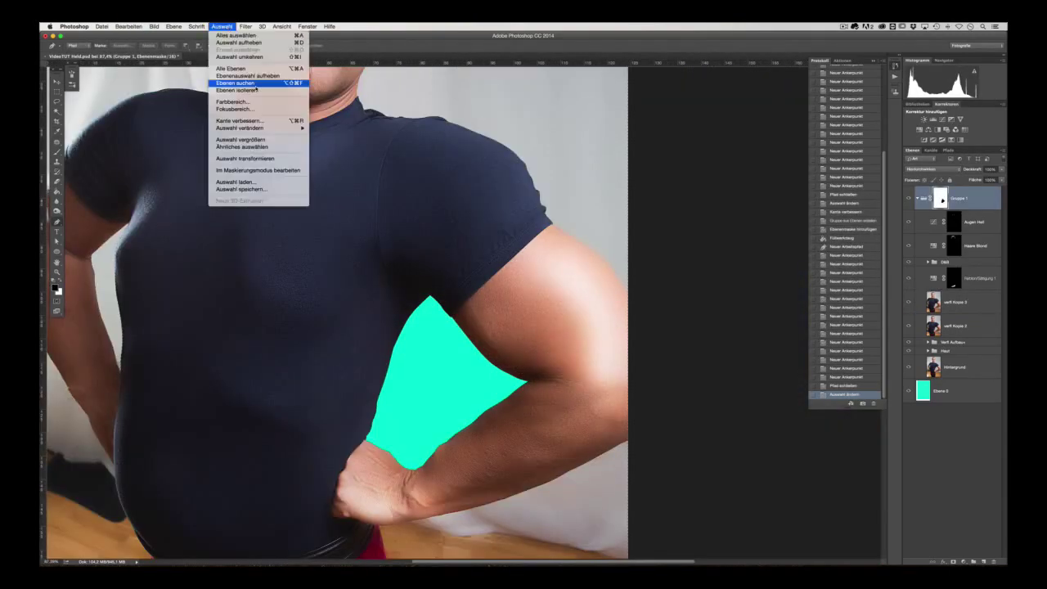
# Step: Delete the selected background beside the torso, then pan along the figure
pyautogui.press('Delete')
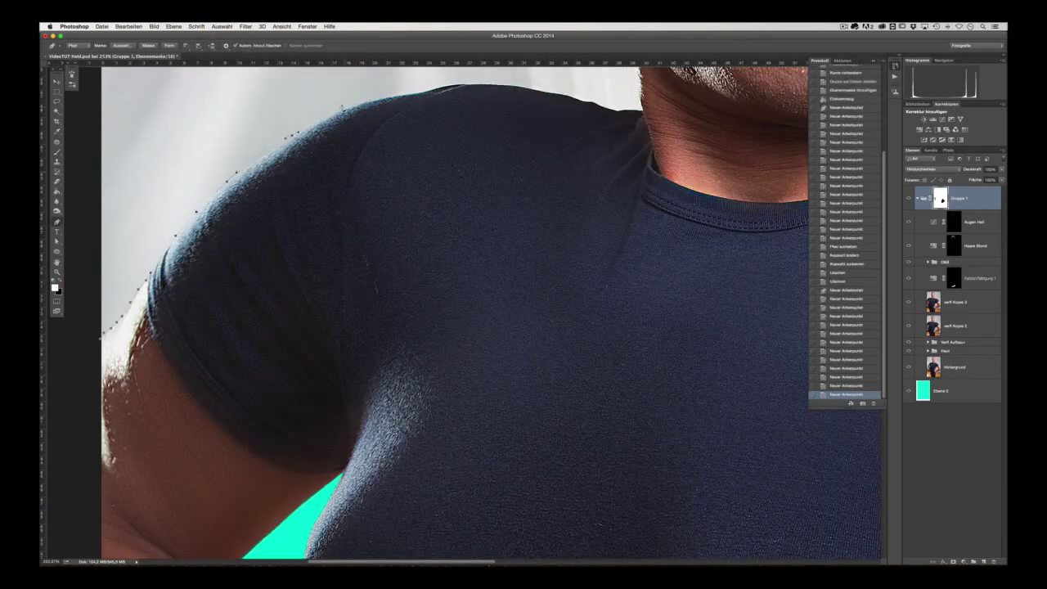
pyautogui.scroll(3, 626, 111)
pyautogui.scroll(1, 626, 111)
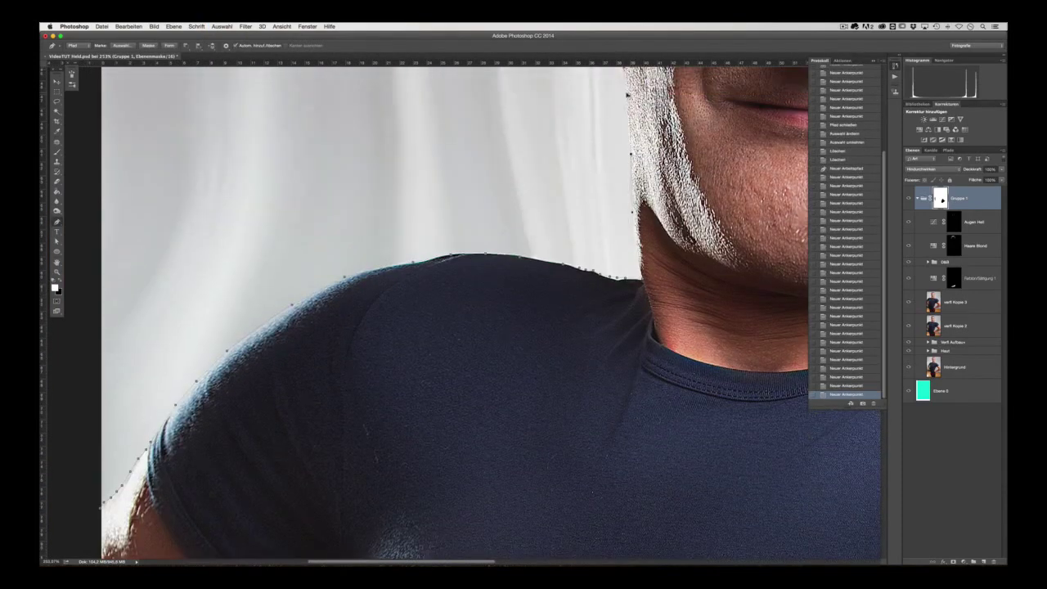
pyautogui.scroll(4, 605, 147)
pyautogui.scroll(3, 596, 161)
pyautogui.scroll(5, 597, 161)
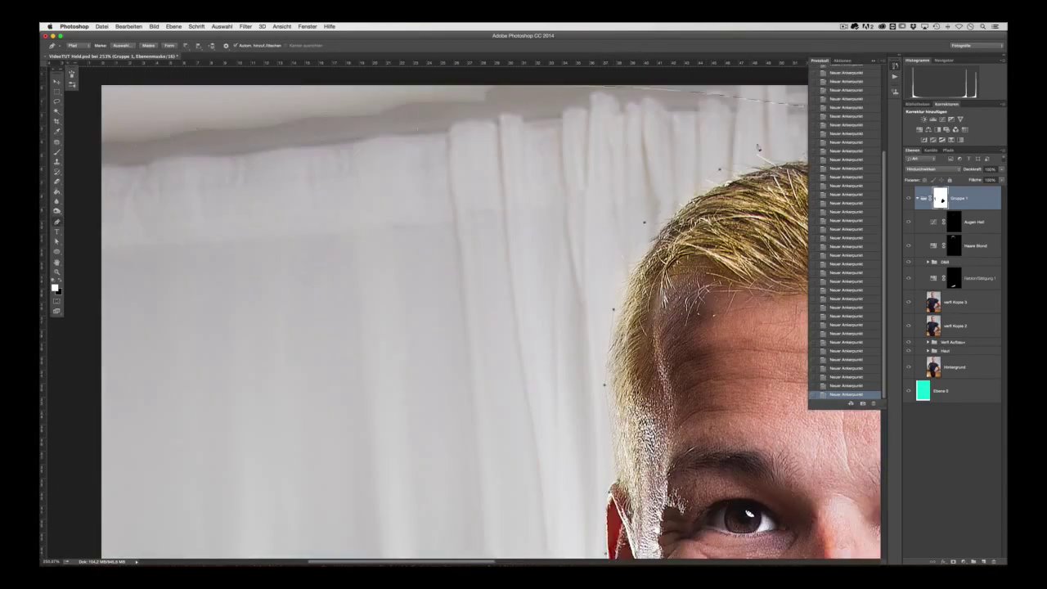
pyautogui.hscroll(3, 596, 161)
pyautogui.scroll(2, 661, 422)
pyautogui.scroll(2, 699, 458)
pyautogui.scroll(-4, 655, 425)
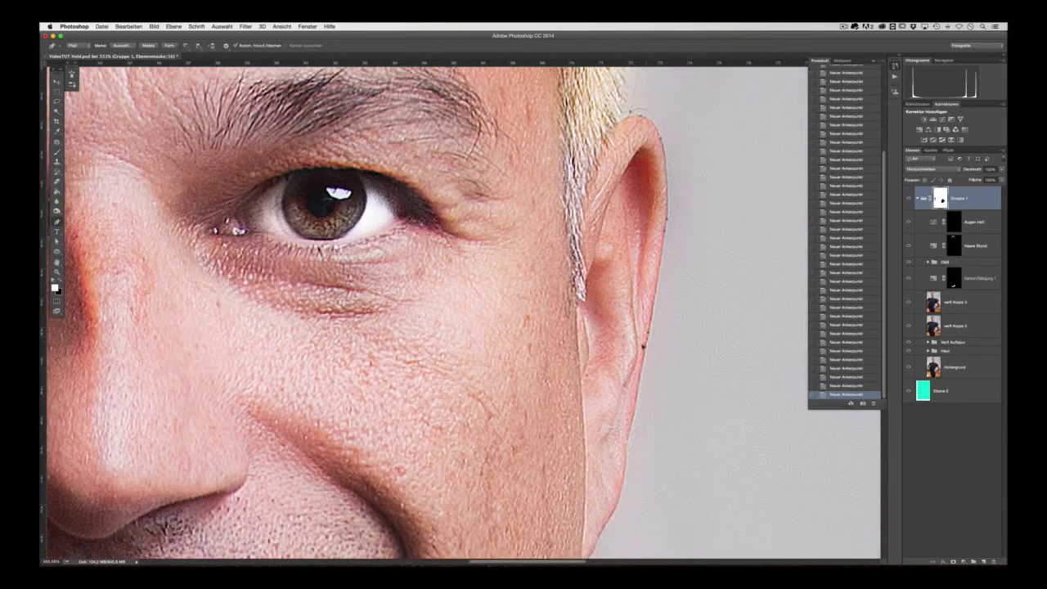
pyautogui.scroll(-2, 634, 413)
pyautogui.scroll(-1, 620, 434)
pyautogui.scroll(-3, 595, 342)
pyautogui.scroll(-1, 522, 324)
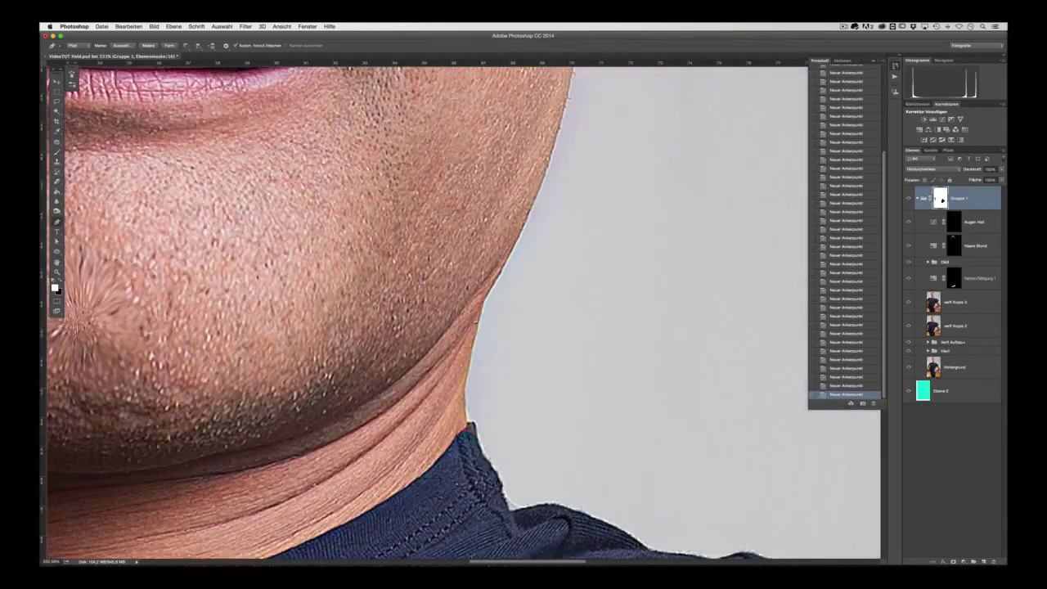
pyautogui.scroll(-2, 523, 327)
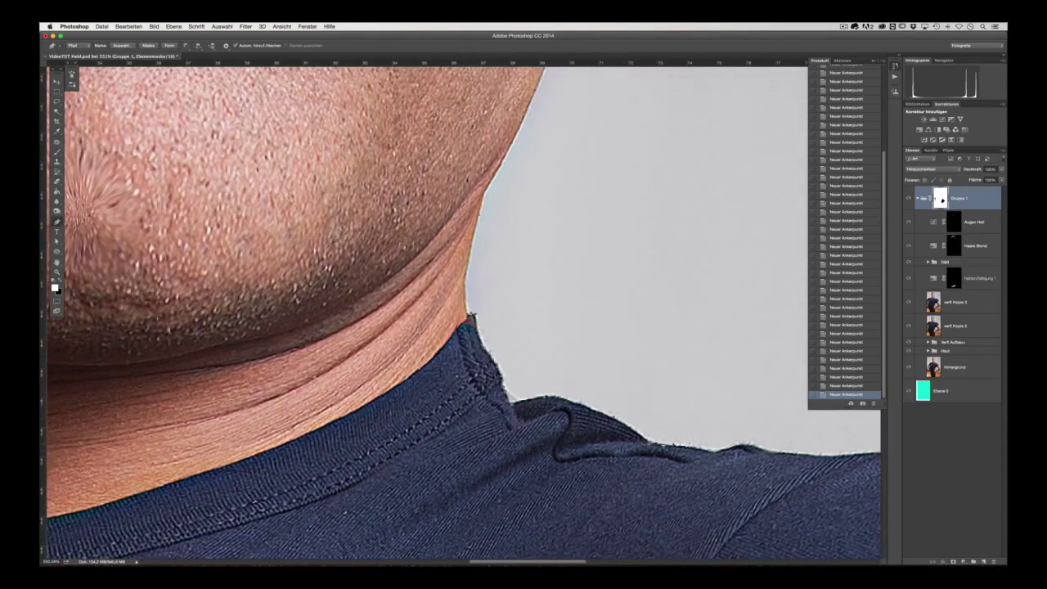
pyautogui.hscroll(5, 458, 311)
pyautogui.scroll(-3, 728, 455)
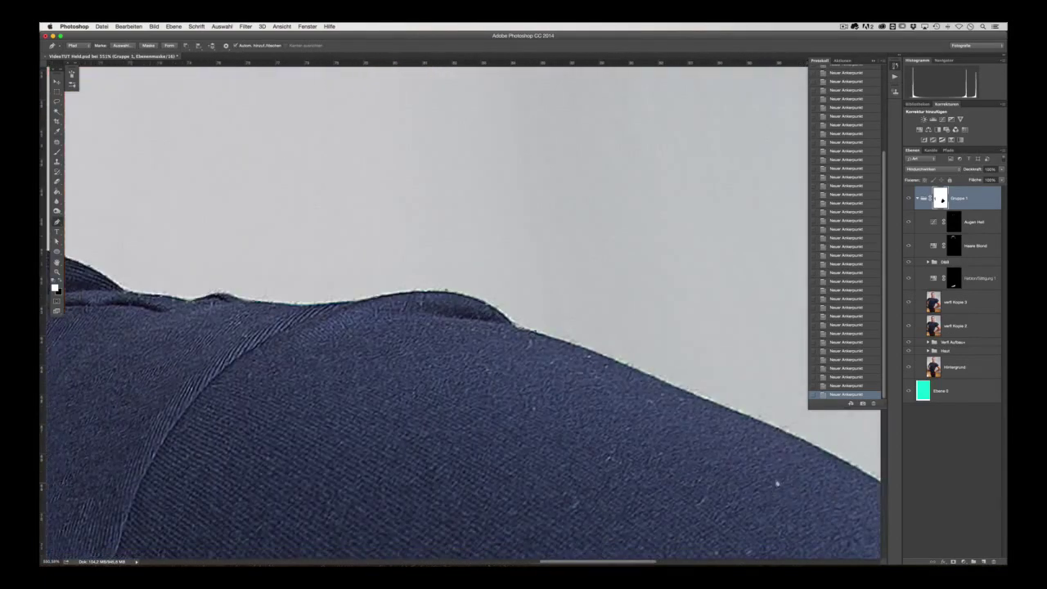
pyautogui.hscroll(1, 720, 442)
pyautogui.scroll(-3, 703, 392)
pyautogui.scroll(2, 675, 297)
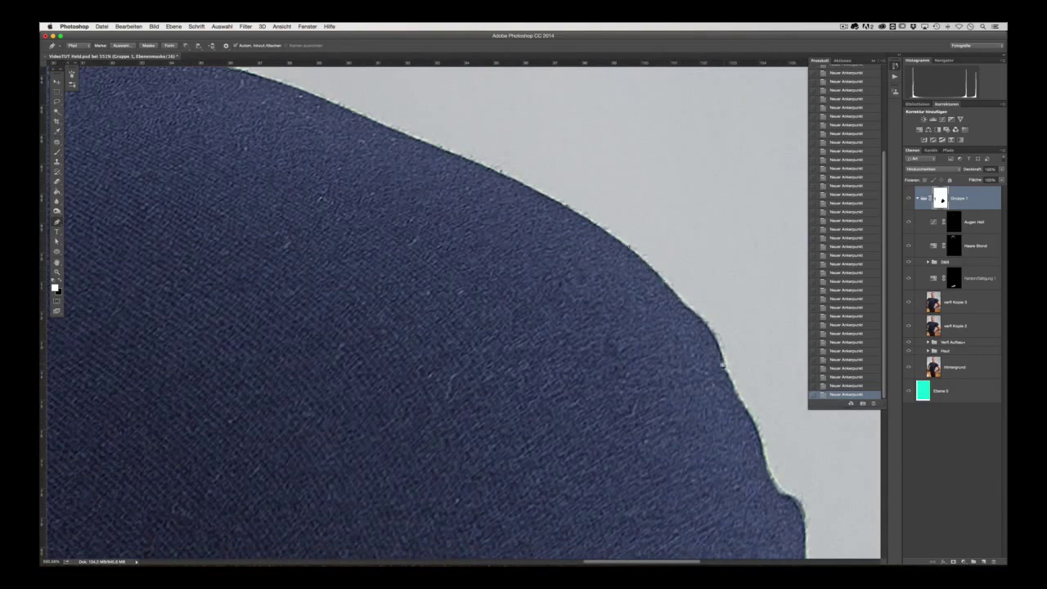
pyautogui.scroll(-2, 722, 365)
pyautogui.scroll(-1, 758, 387)
pyautogui.scroll(-3, 756, 387)
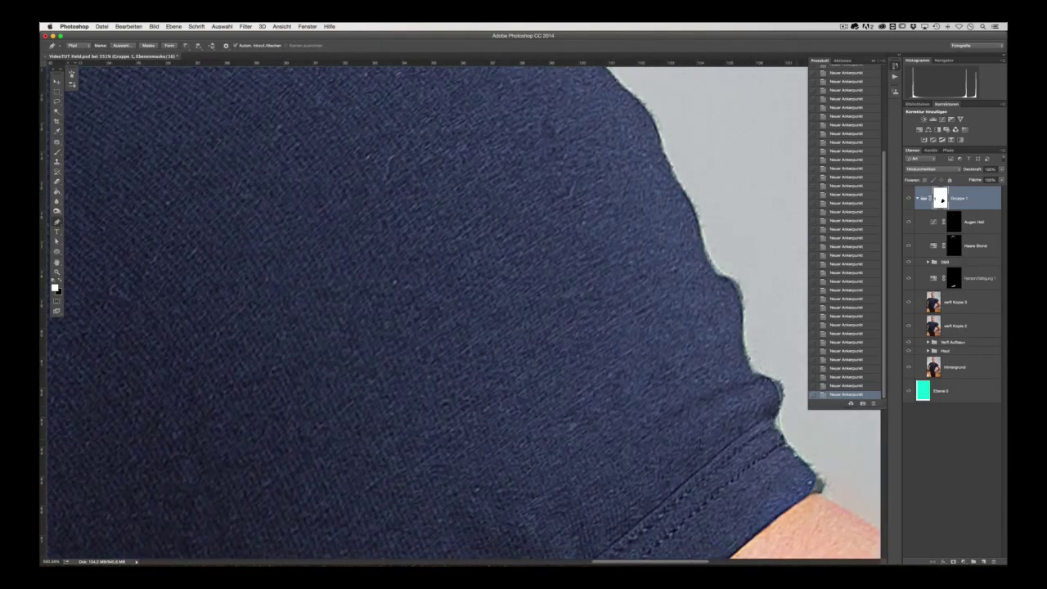
pyautogui.scroll(-2, 753, 388)
pyautogui.hscroll(3, 748, 388)
pyautogui.scroll(-3, 748, 388)
pyautogui.scroll(-5, 722, 355)
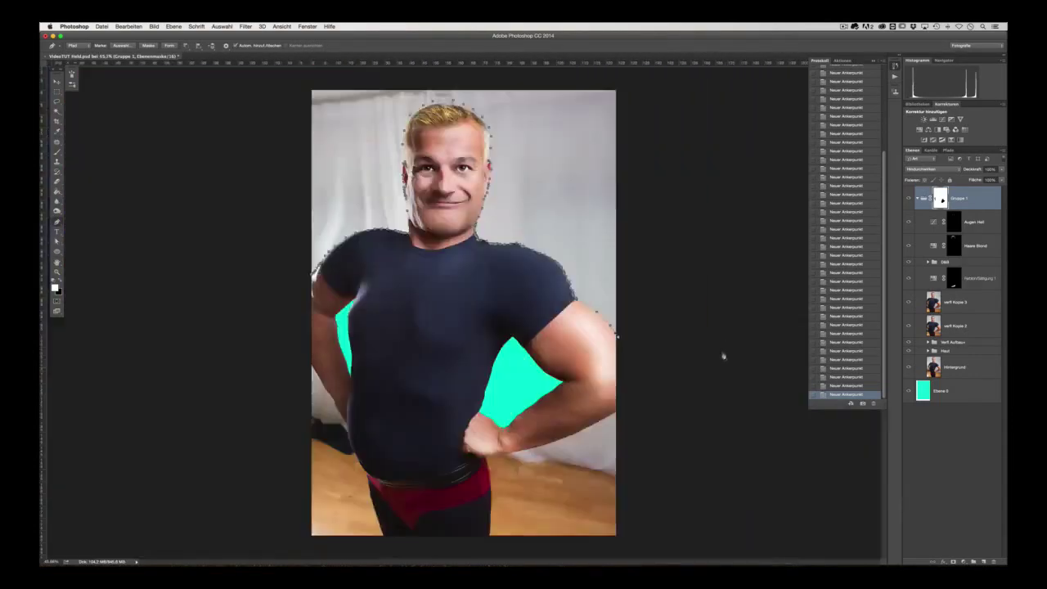
pyautogui.scroll(4, 722, 355)
pyautogui.scroll(2, 658, 343)
# Step: Add a final anchor on the arm's outer edge and convert the outline path to a selection
pyautogui.click(422, 400)
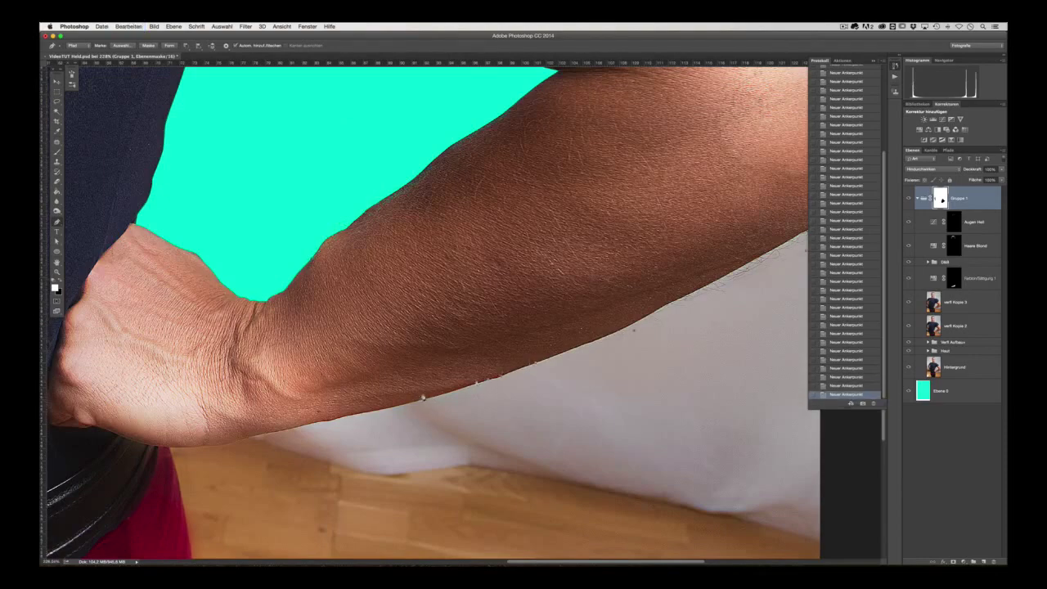
pyautogui.scroll(-5, 188, 367)
pyautogui.scroll(-3, 187, 367)
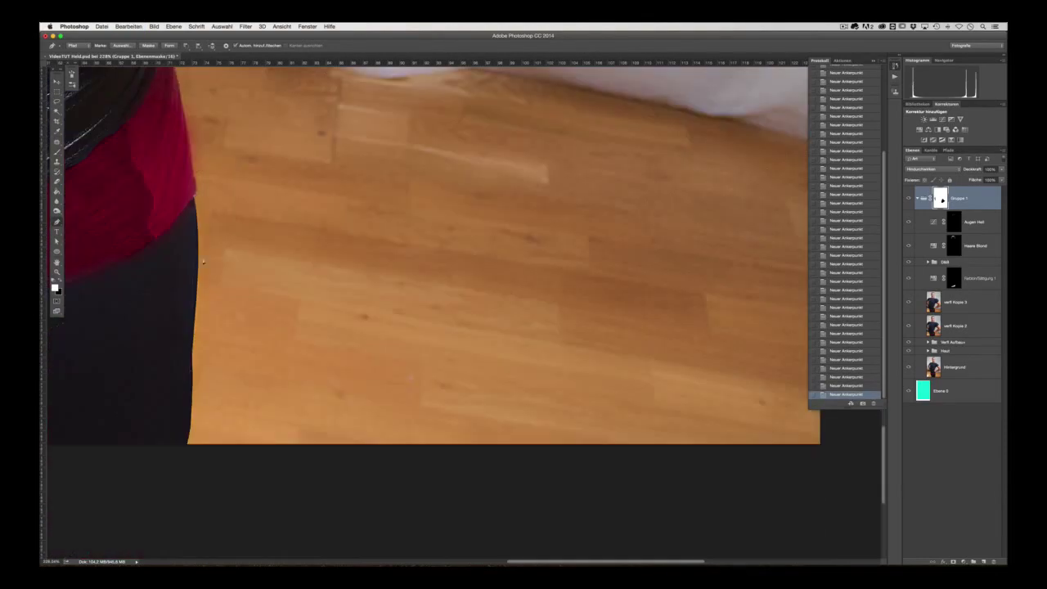
pyautogui.scroll(-4, 175, 460)
pyautogui.scroll(10, 175, 459)
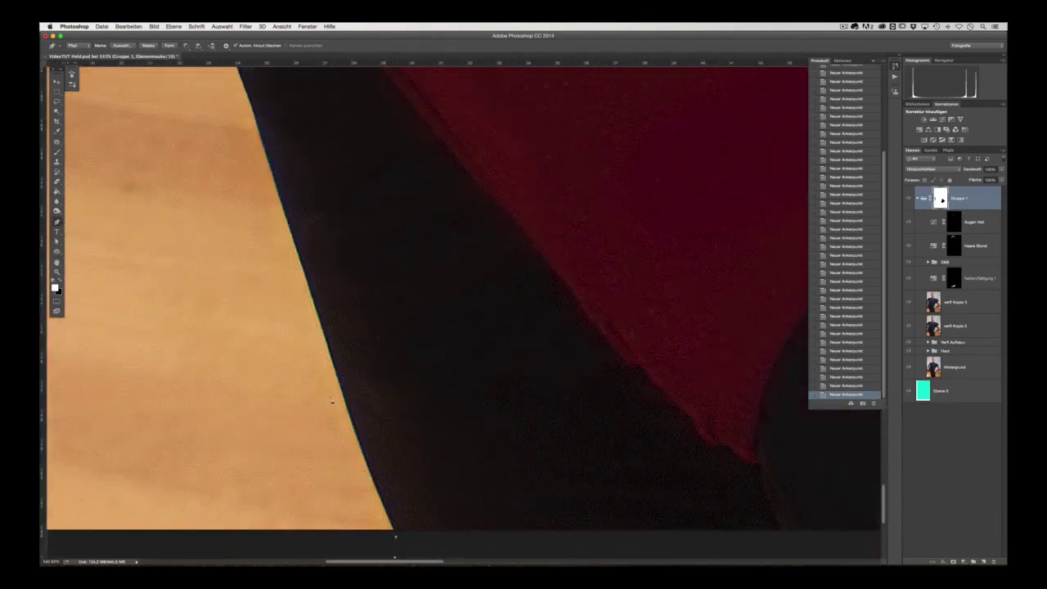
pyautogui.scroll(-3, 227, 128)
pyautogui.scroll(3, 180, 104)
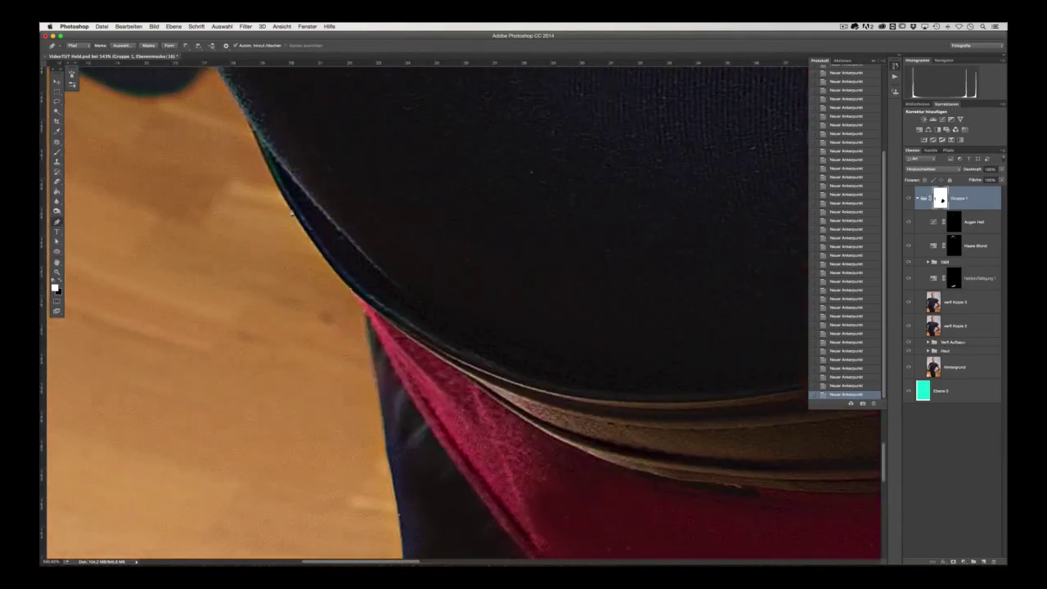
pyautogui.scroll(3, 204, 196)
pyautogui.scroll(3, 210, 213)
pyautogui.scroll(10, 210, 212)
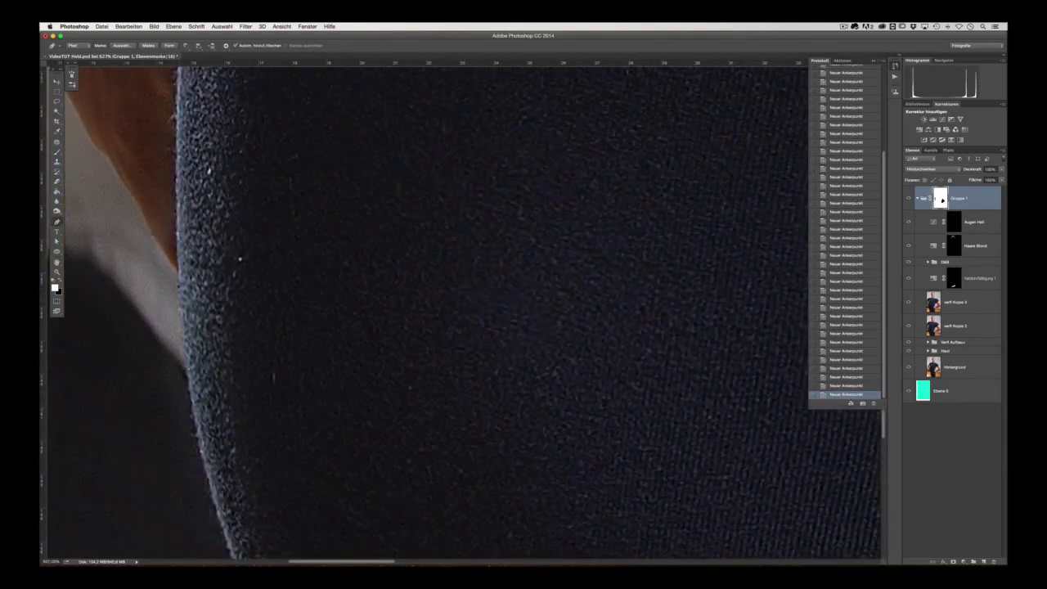
pyautogui.scroll(-1, 178, 305)
pyautogui.hscroll(-8, 178, 305)
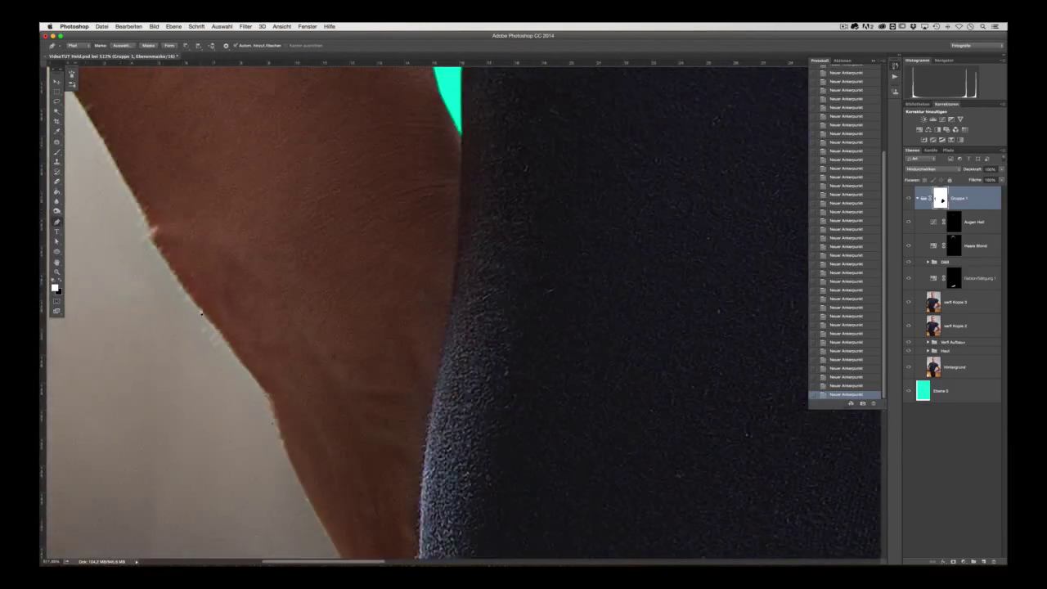
pyautogui.scroll(-8, 205, 325)
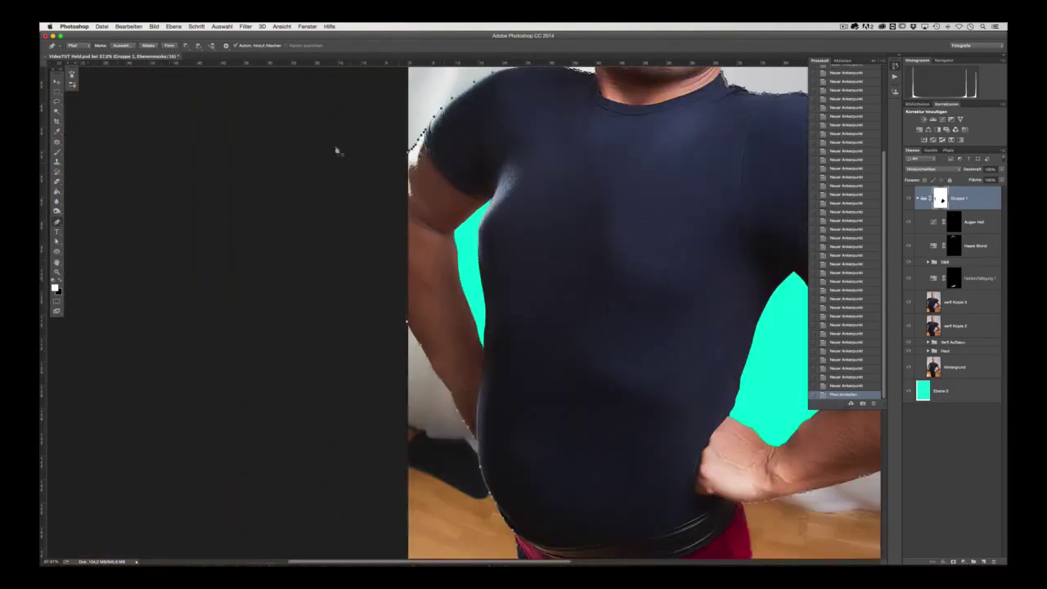
pyautogui.hotkey('ctrl', 'Return')
# Step: Preview Refine Edge on the traced selection, then cancel it
pyautogui.scroll(5, 497, 194)
pyautogui.hotkey('ctrl', 'alt', 'r')
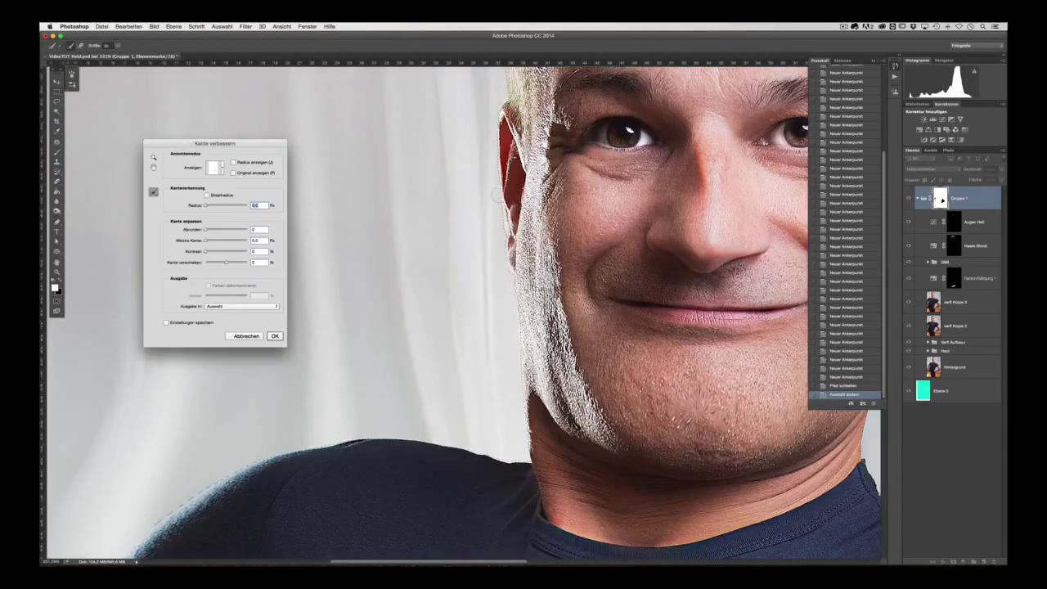
pyautogui.scroll(5, 516, 403)
pyautogui.scroll(2, 516, 403)
pyautogui.scroll(-4, 572, 376)
pyautogui.hscroll(6, 572, 377)
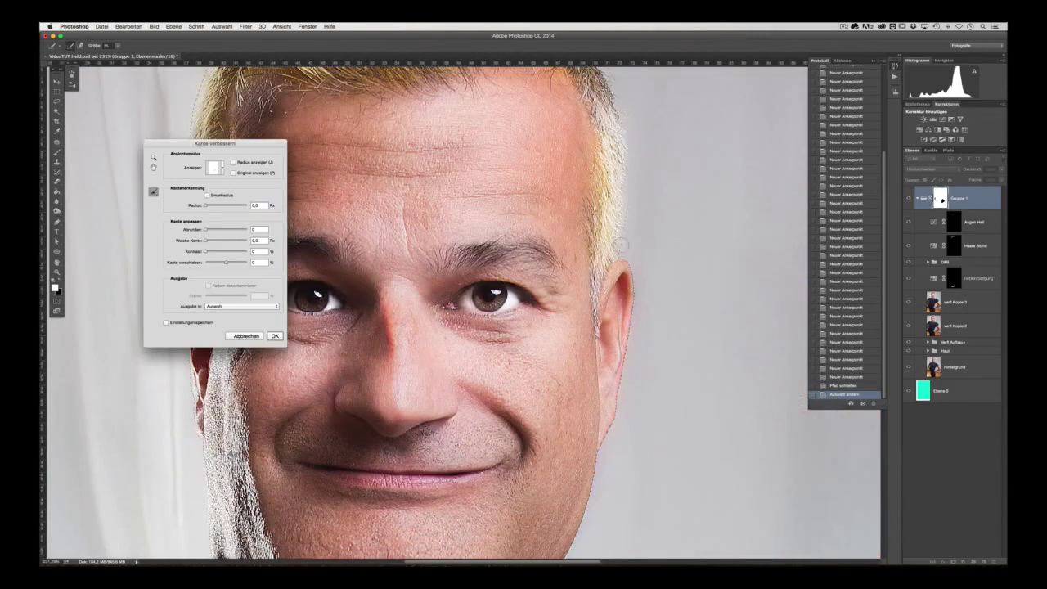
pyautogui.scroll(-4, 619, 359)
pyautogui.scroll(-5, 619, 358)
pyautogui.hscroll(4, 619, 358)
pyautogui.scroll(-5, 619, 358)
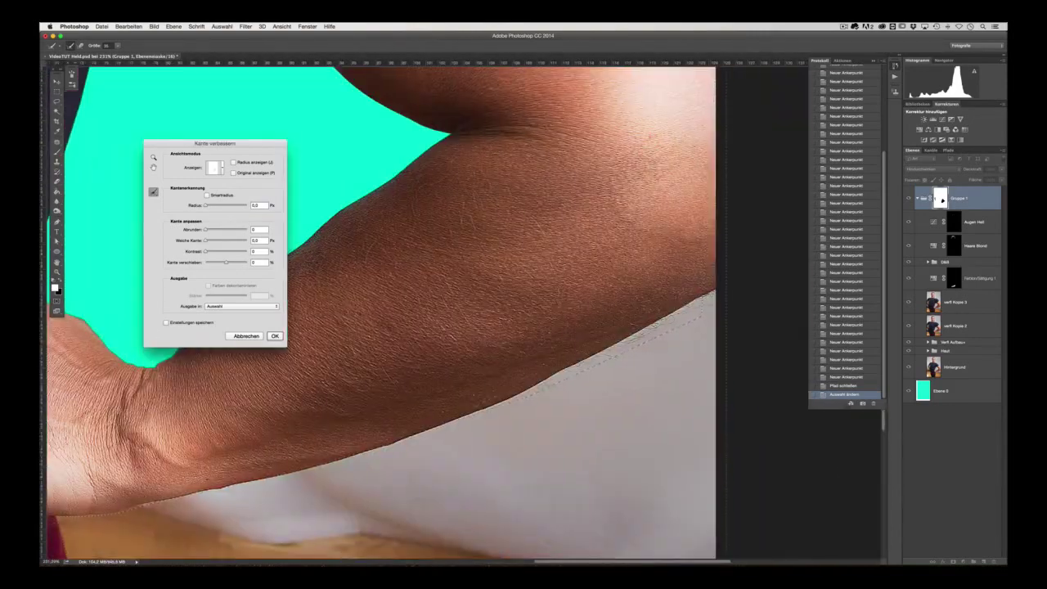
pyautogui.press('Escape')
# Step: On 'verfl Kopie 3', refine the selection edge, delete the room background and deselect
pyautogui.click(957, 302)
pyautogui.hotkey('ctrl', 'alt', 'r')
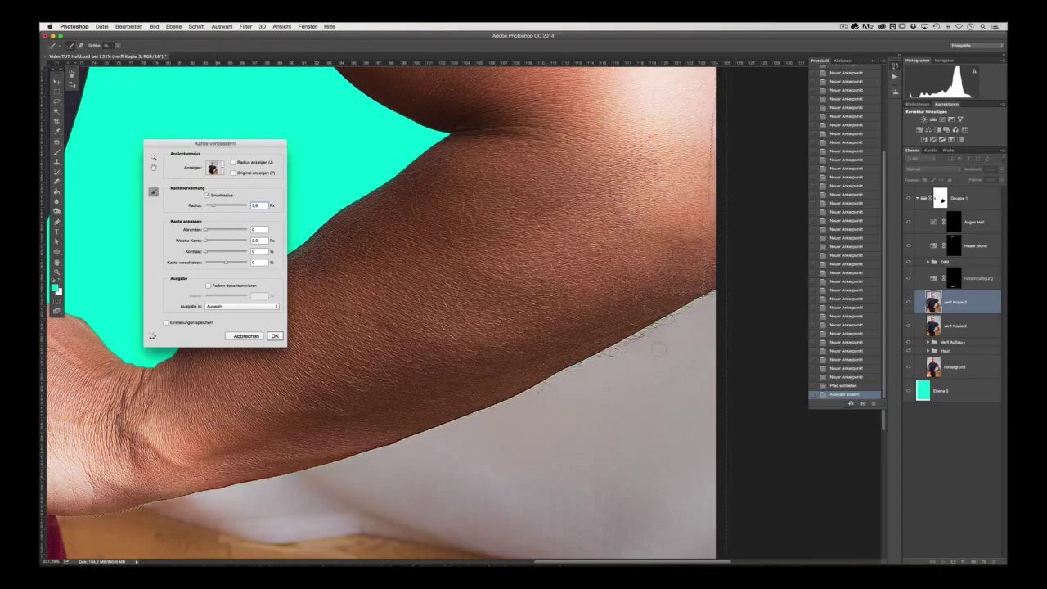
pyautogui.scroll(-4, 658, 349)
pyautogui.scroll(-3, 658, 349)
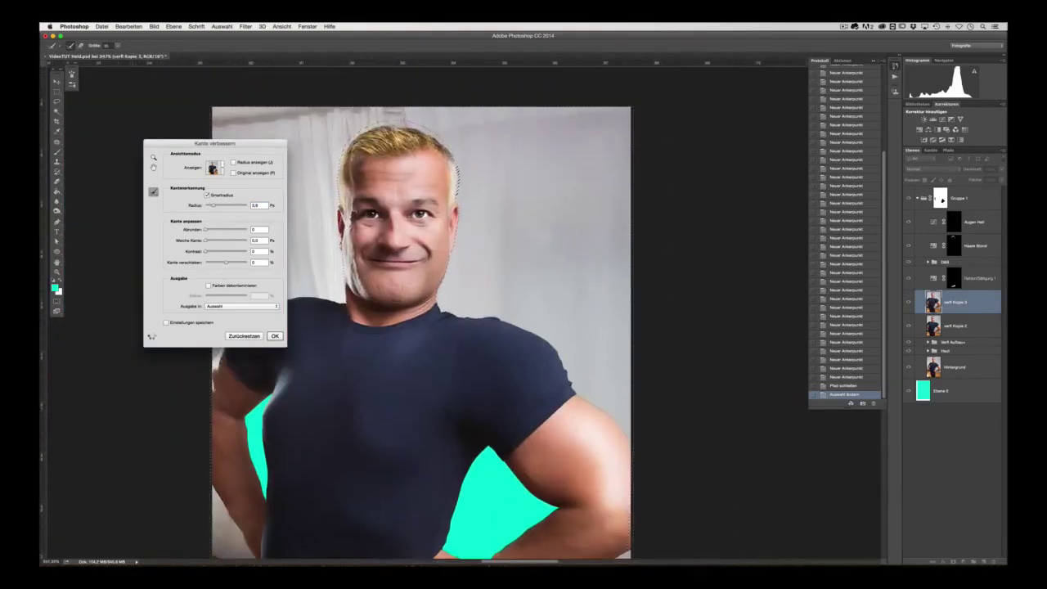
pyautogui.scroll(5, 405, 143)
pyautogui.scroll(-5, 405, 143)
pyautogui.scroll(-3, 405, 143)
pyautogui.press('Return')
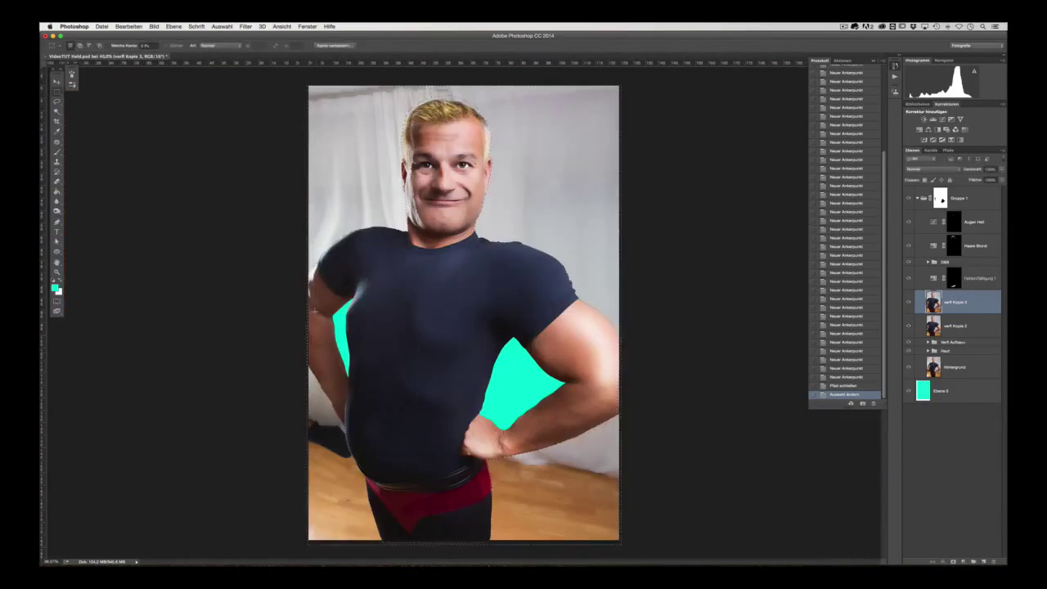
pyautogui.press('Delete')
pyautogui.hotkey('ctrl', 'd')
# Step: Move the group's layer mask onto the 'verfl Kopie 3' layer
pyautogui.scroll(2, 713, 450)
pyautogui.scroll(4, 723, 521)
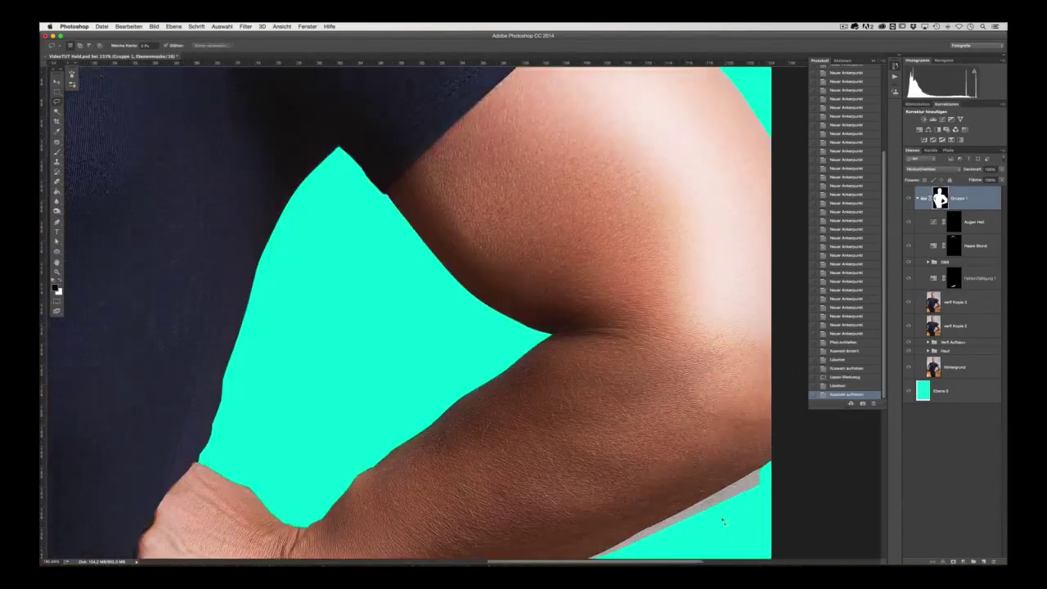
pyautogui.scroll(-2, 723, 521)
pyautogui.hotkey('ctrl', 'alt', 'r')
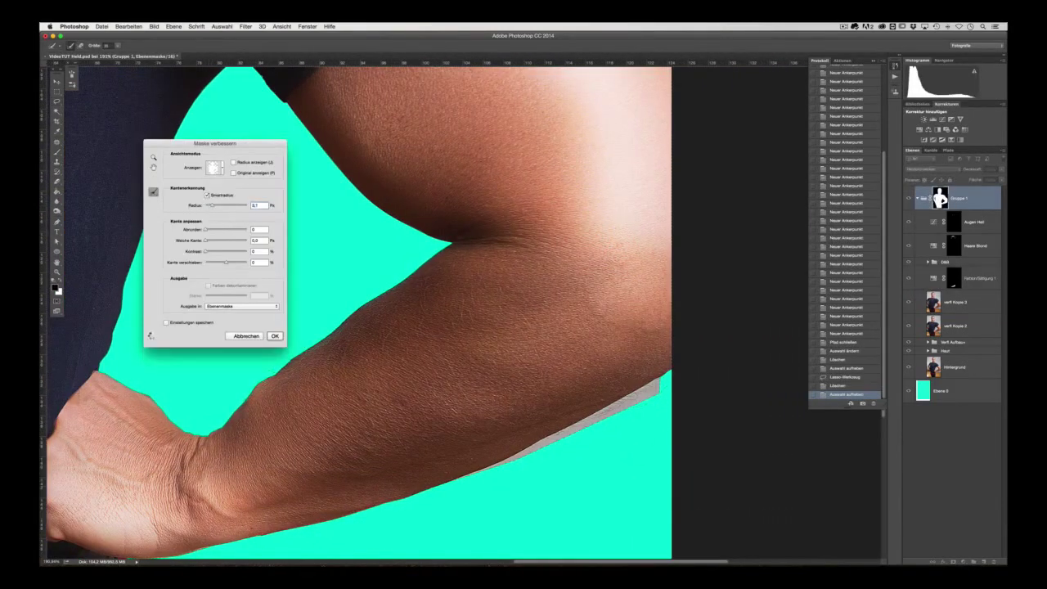
pyautogui.press('Escape')
pyautogui.click(129, 26)
pyautogui.rightClick(940, 198)
pyautogui.click(875, 213)
pyautogui.press('Return')
pyautogui.moveTo(951, 304); pyautogui.dragTo(950, 303)
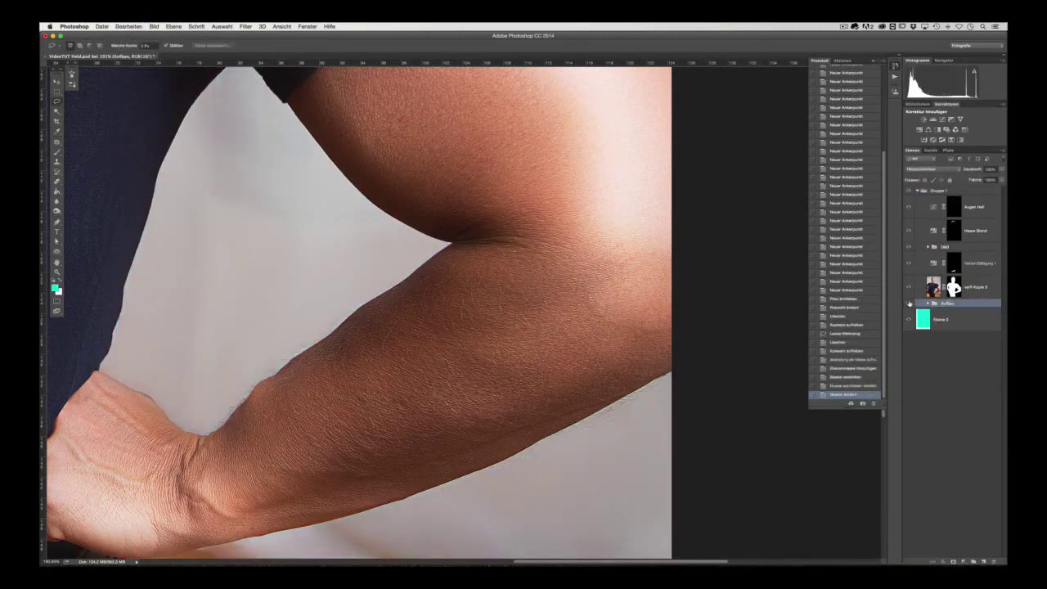
# Step: Refine the moved mask with a 1.7 px Smart Radius and apply it
pyautogui.rightClick(954, 286)
pyautogui.click(877, 344)
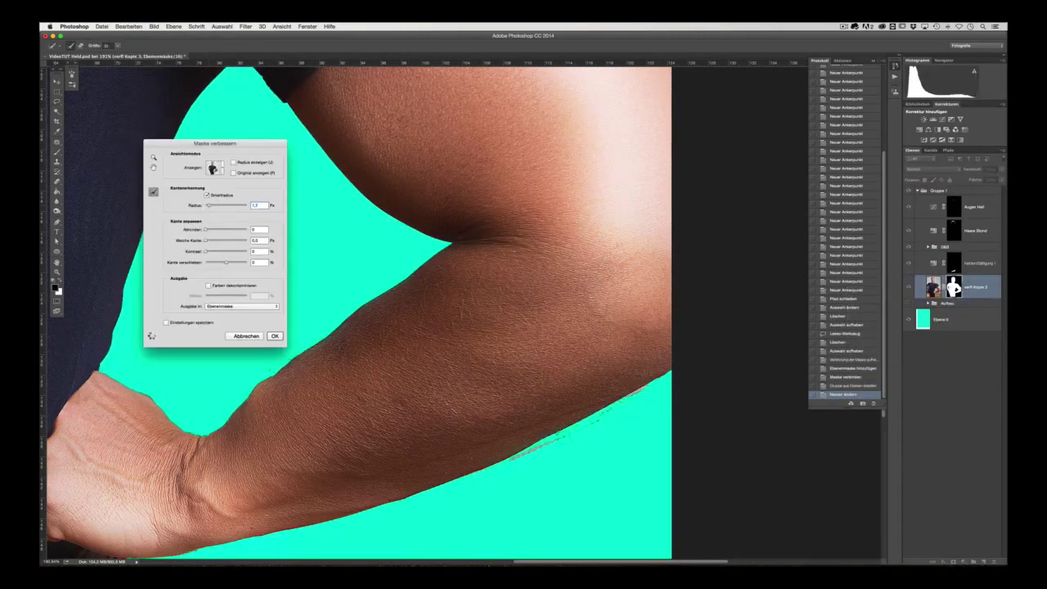
pyautogui.scroll(10, 450, 327)
pyautogui.scroll(10, 449, 327)
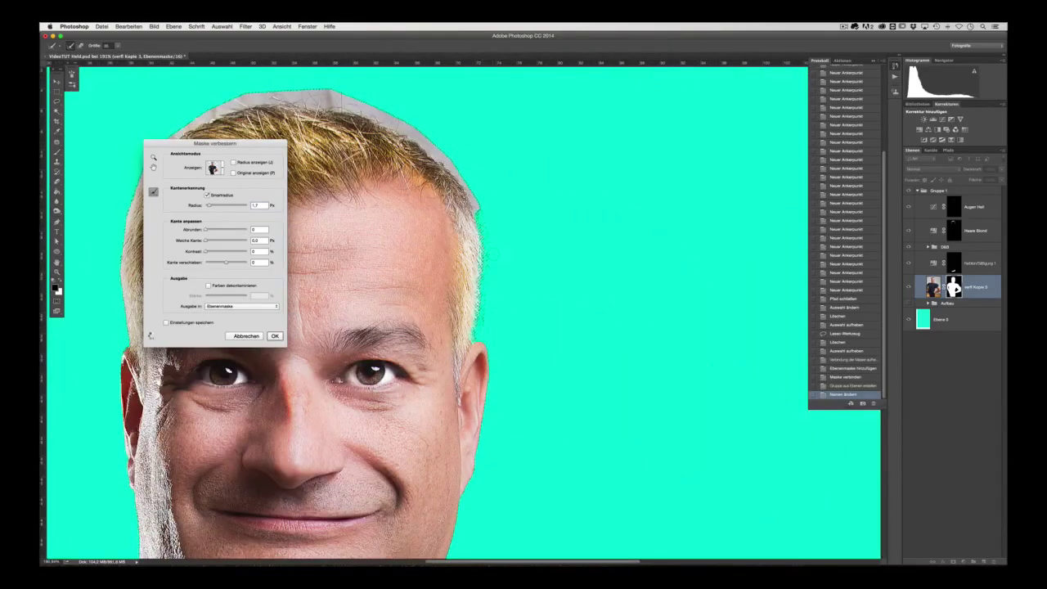
pyautogui.scroll(3, 450, 327)
pyautogui.hscroll(-5, 450, 368)
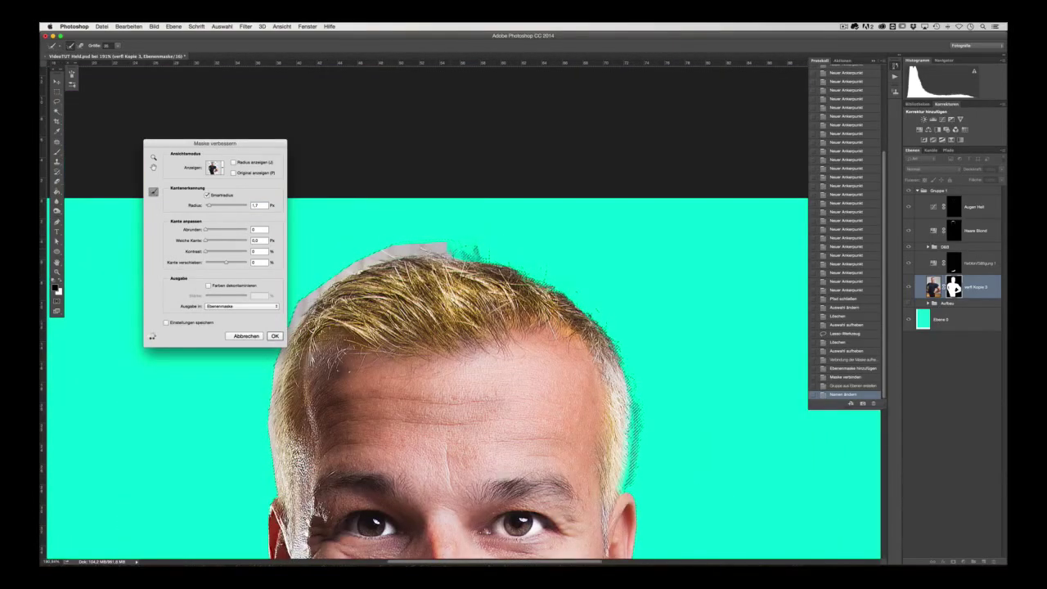
pyautogui.hscroll(-3, 450, 368)
pyautogui.hscroll(-1, 450, 327)
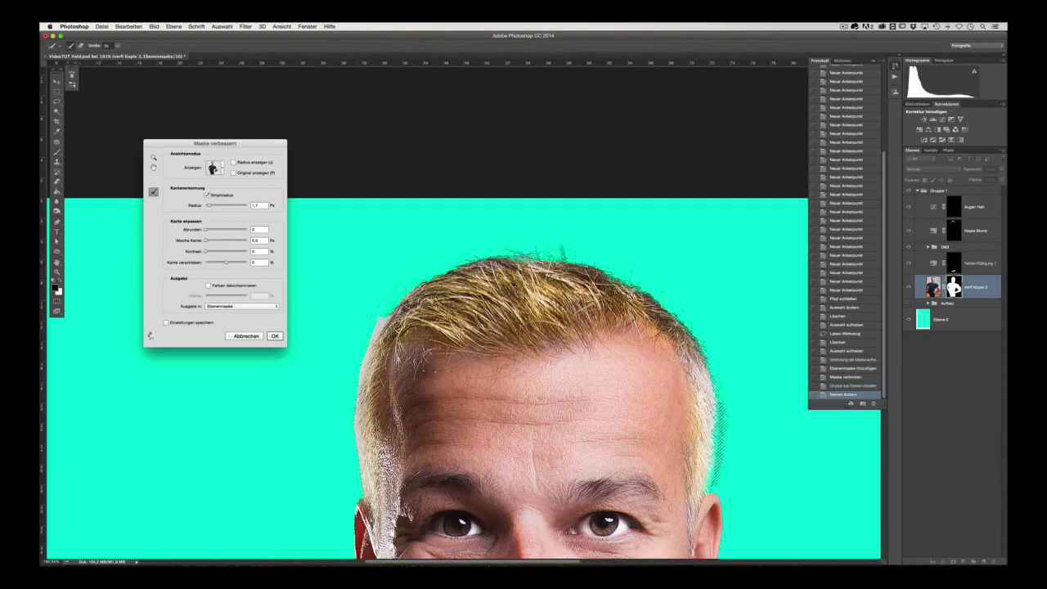
pyautogui.scroll(-5, 450, 327)
pyautogui.scroll(-5, 450, 327)
pyautogui.scroll(-4, 450, 327)
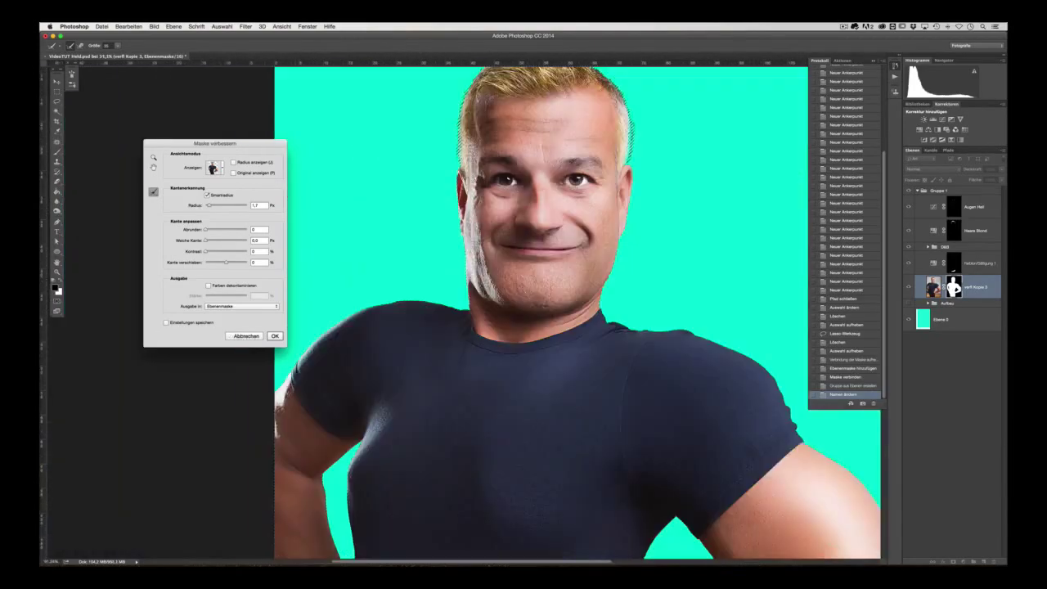
pyautogui.press('Return')
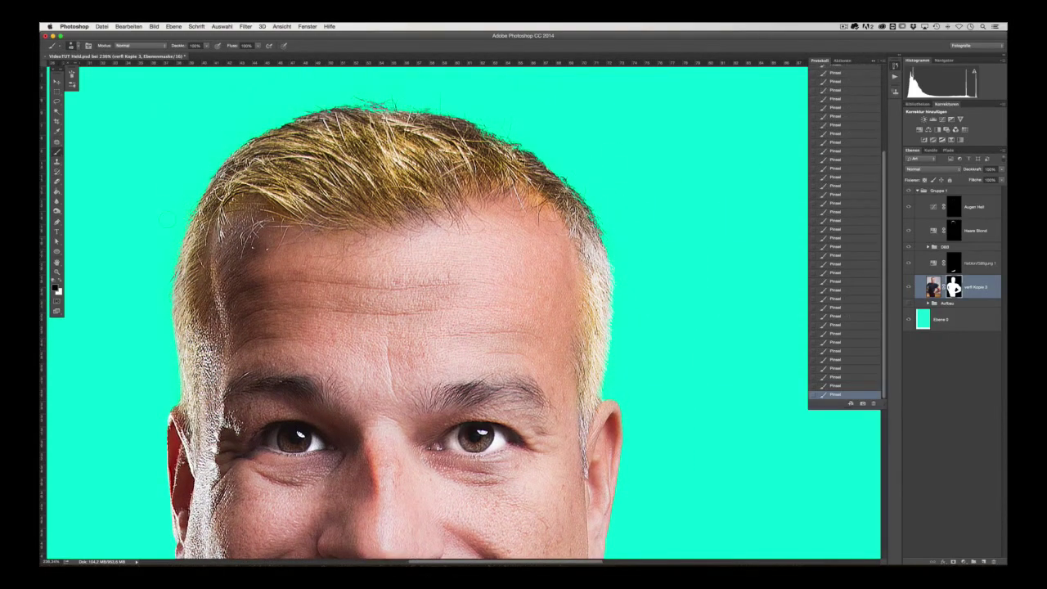
# Step: Swap the foreground and background colours and check the brush presets
pyautogui.click(77, 46)
pyautogui.press('Escape')
pyautogui.press('x')
pyautogui.press('v')
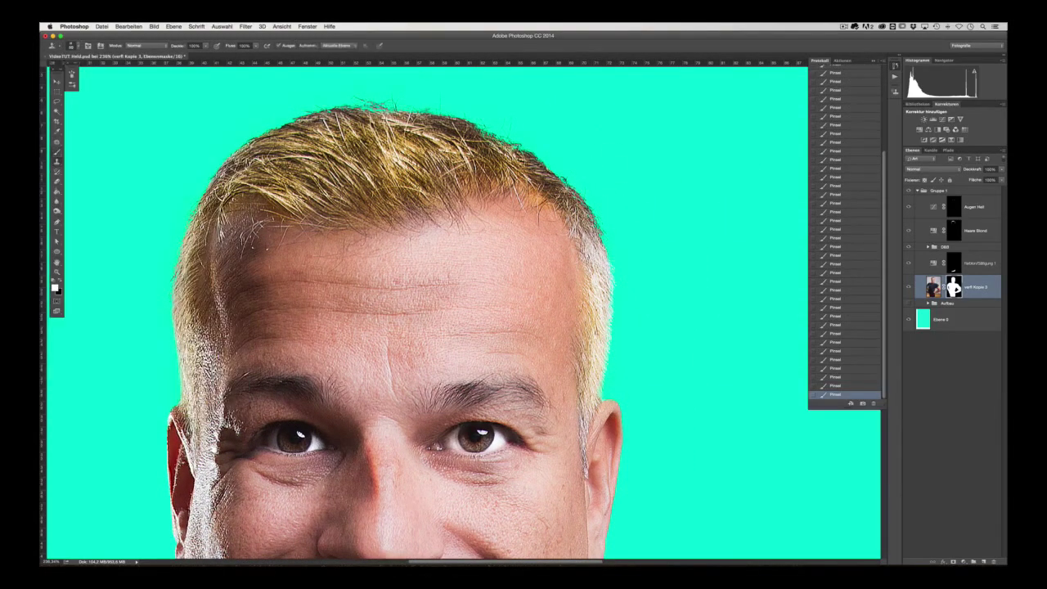
pyautogui.click(71, 46)
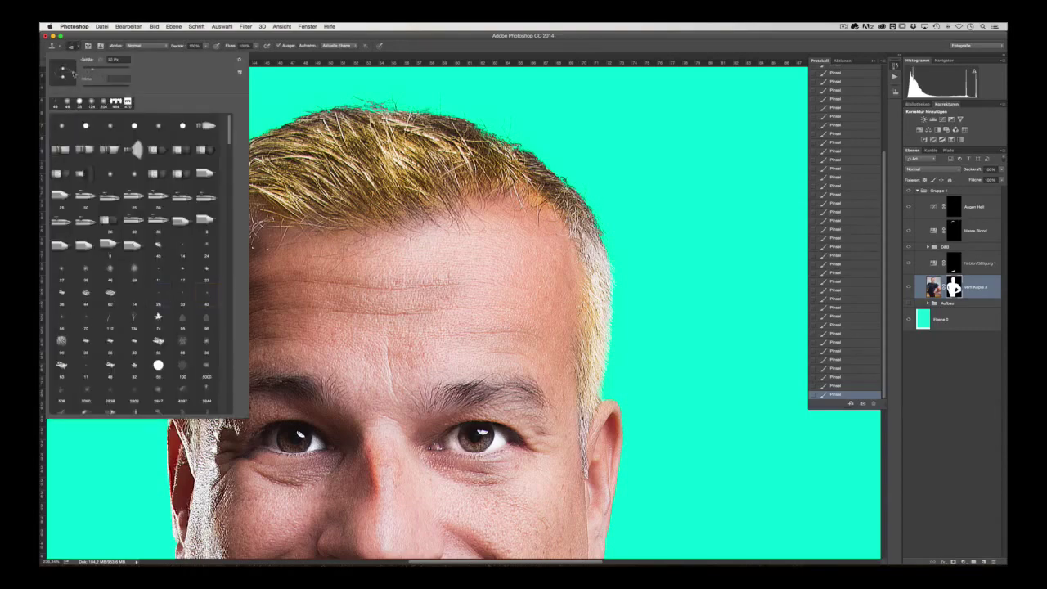
pyautogui.press('Escape')
pyautogui.click(72, 46)
pyautogui.press('Escape')
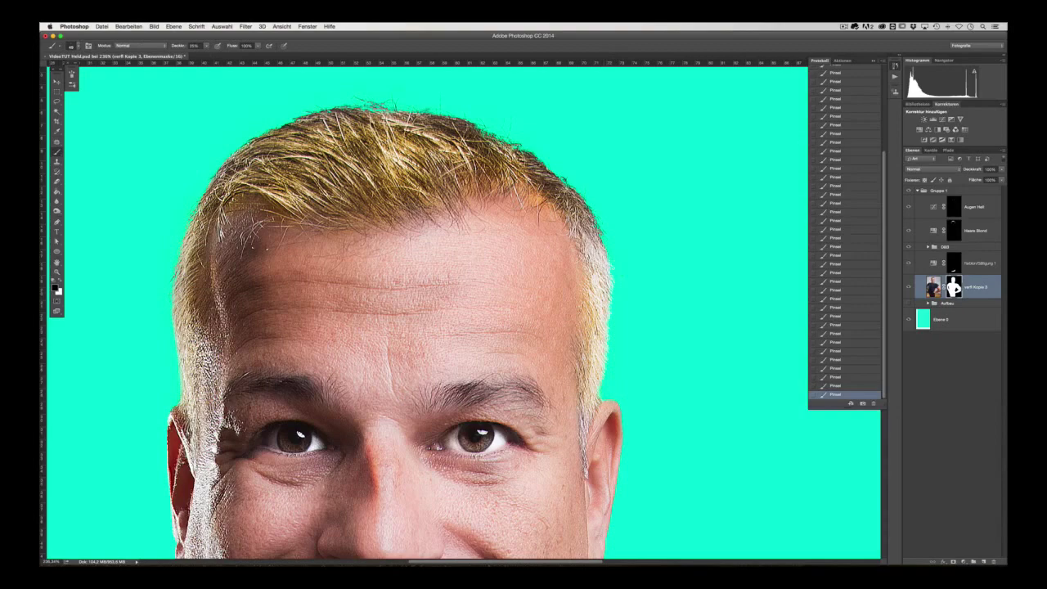
pyautogui.click(72, 46)
pyautogui.press('Escape')
# Step: Zoom out and back in on the hairline, then add a new empty layer above 'Ebene 0'
pyautogui.hotkey('ctrl', '-')
pyautogui.click(72, 46)
pyautogui.hotkey('ctrl', '+')
pyautogui.press('Escape')
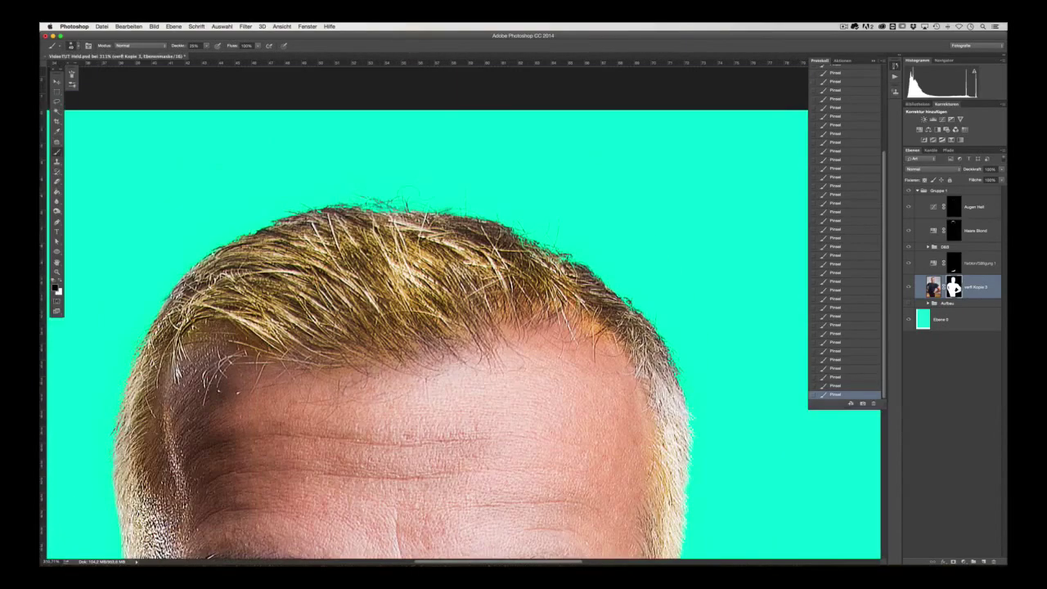
pyautogui.click(246, 27)
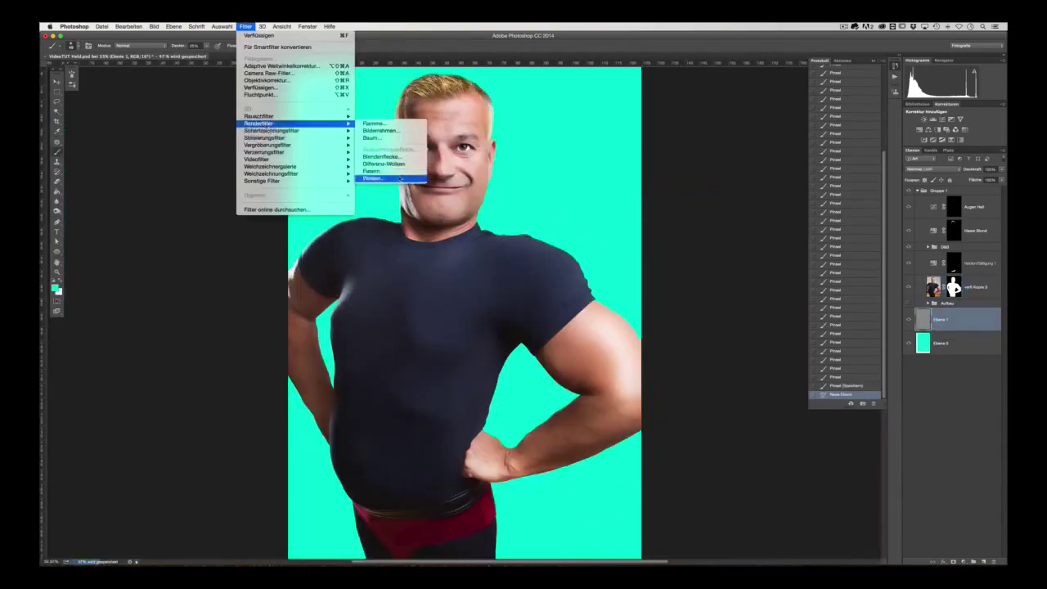
# Step: Render Wolken clouds on the new layer and change its blend mode
pyautogui.click(384, 177)
pyautogui.doubleClick(924, 322)
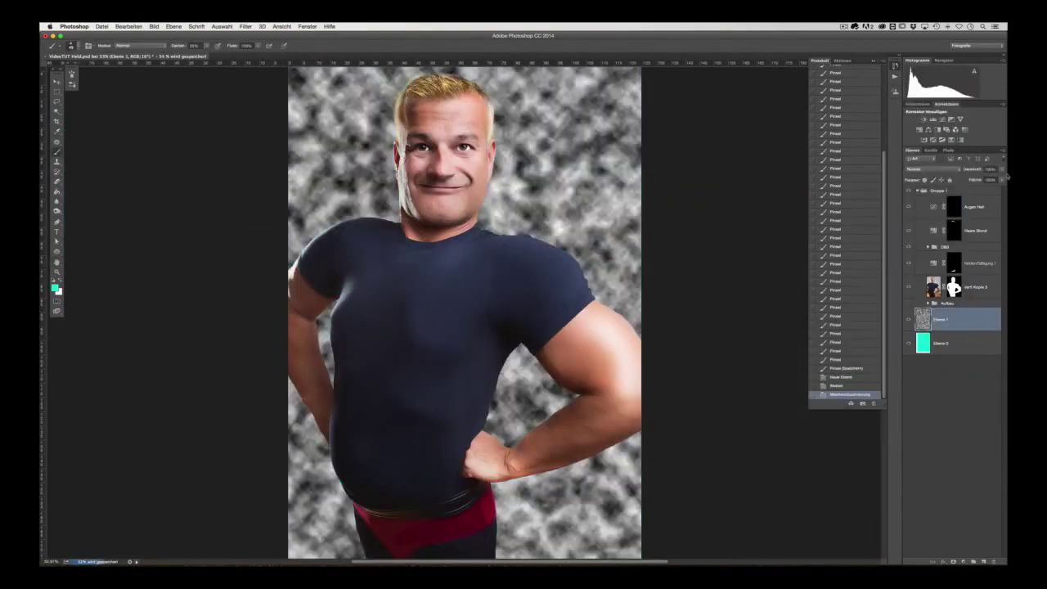
pyautogui.press('Return')
# Step: Add a radial gradient fill layer using the 'Matte Kugel' blue gradient
pyautogui.click(173, 26)
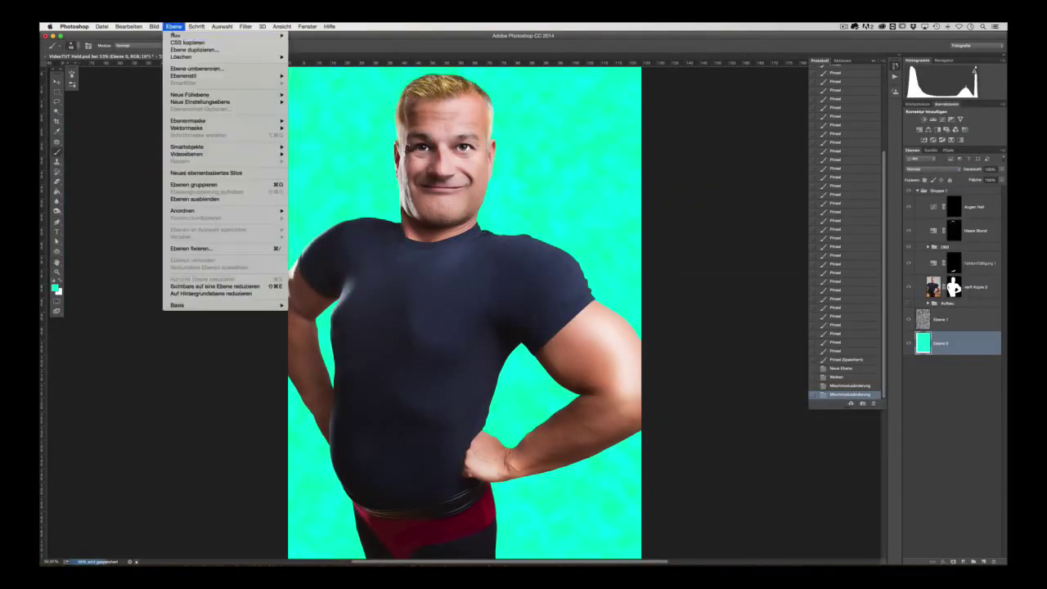
pyautogui.click(309, 96)
pyautogui.click(788, 155)
pyautogui.click(174, 26)
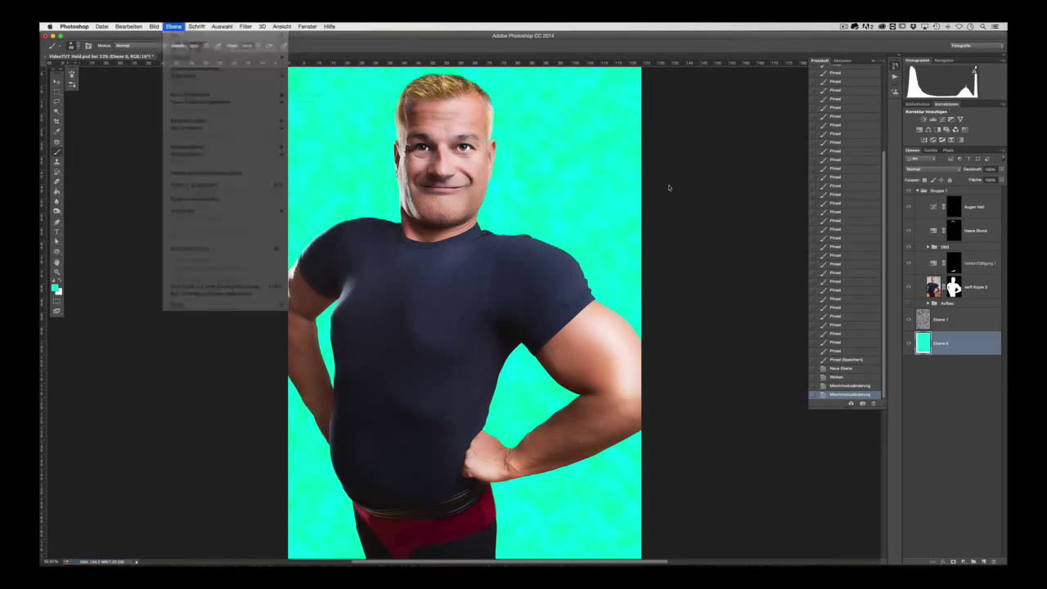
pyautogui.click(310, 105)
pyautogui.press('Return')
pyautogui.click(278, 337)
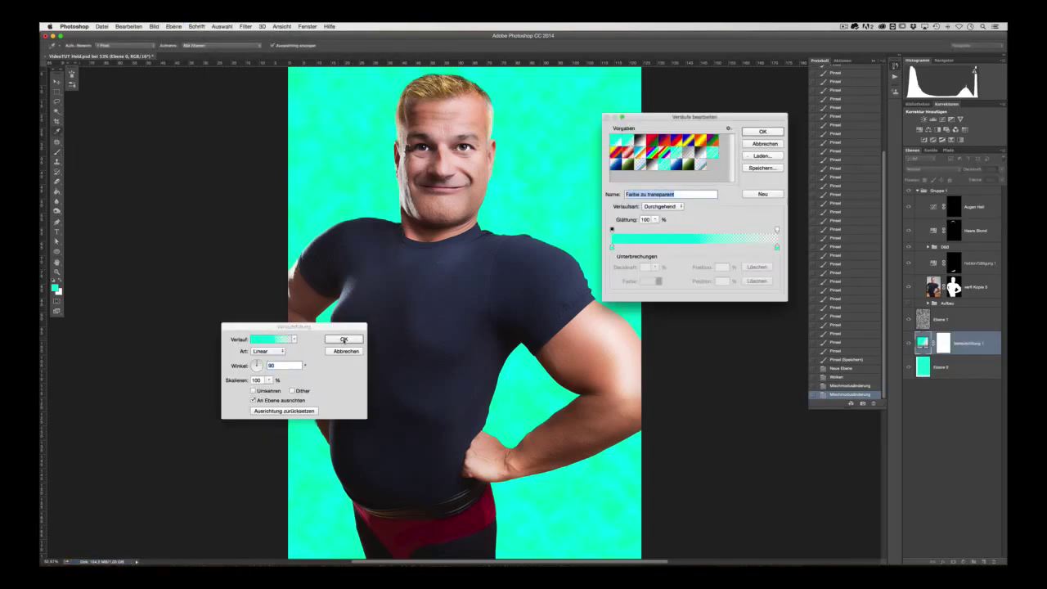
pyautogui.click(627, 151)
pyautogui.click(701, 139)
pyautogui.click(676, 164)
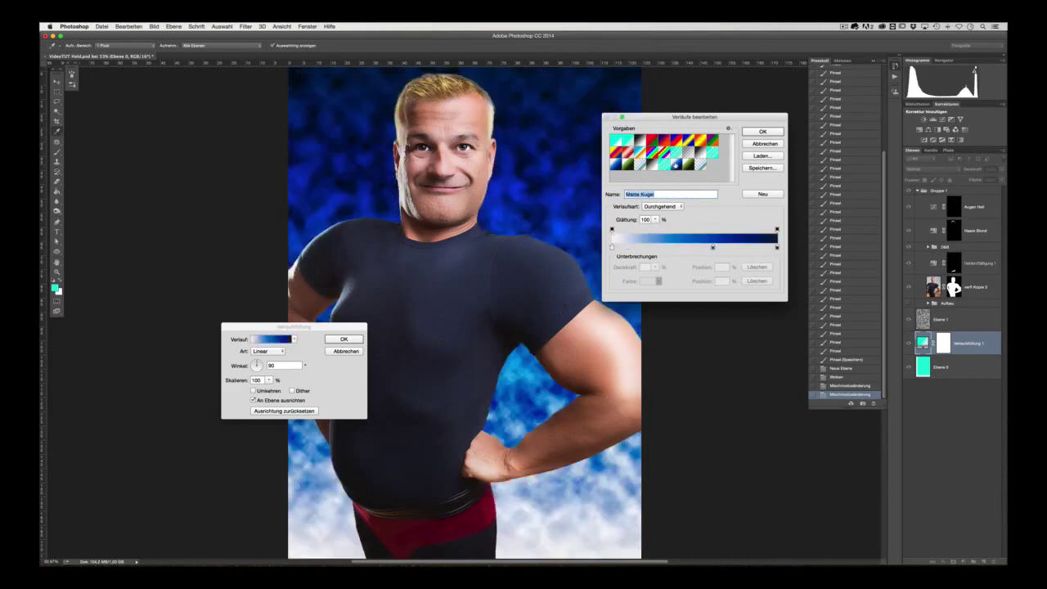
pyautogui.press('Return')
pyautogui.click(268, 351)
pyautogui.click(265, 361)
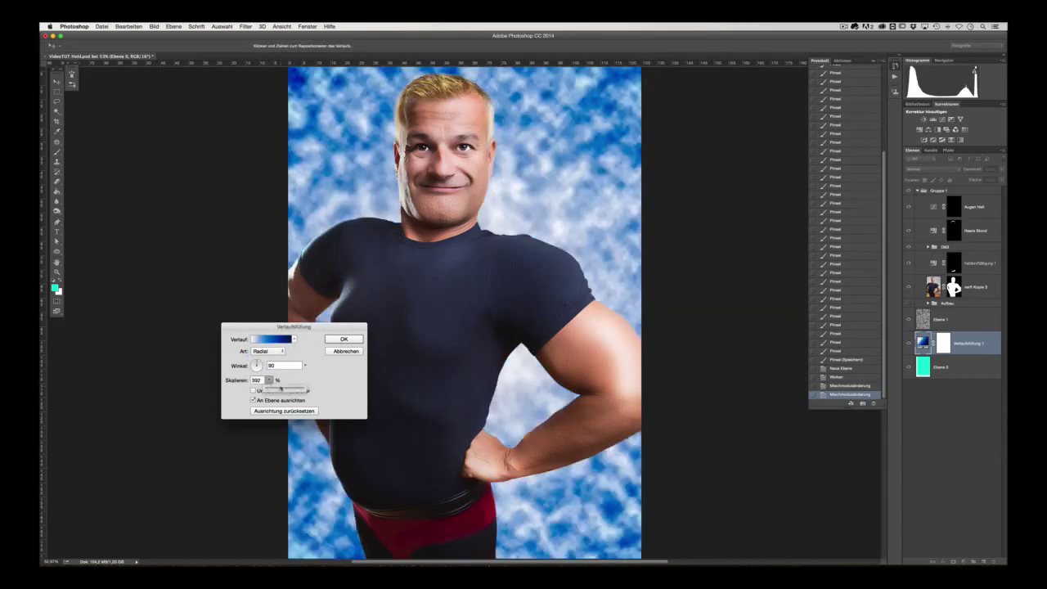
pyautogui.press('Return')
# Step: Lower the cloud layer's opacity to soften the clouds
pyautogui.click(1001, 169)
pyautogui.moveTo(999, 176); pyautogui.dragTo(700, 233)
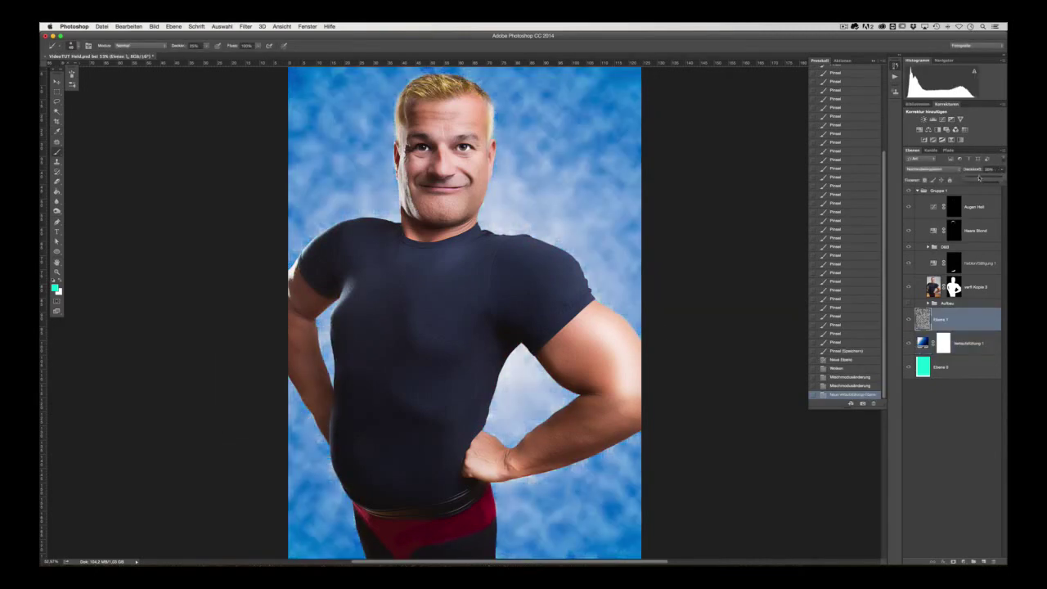
pyautogui.click(953, 286)
pyautogui.click(245, 26)
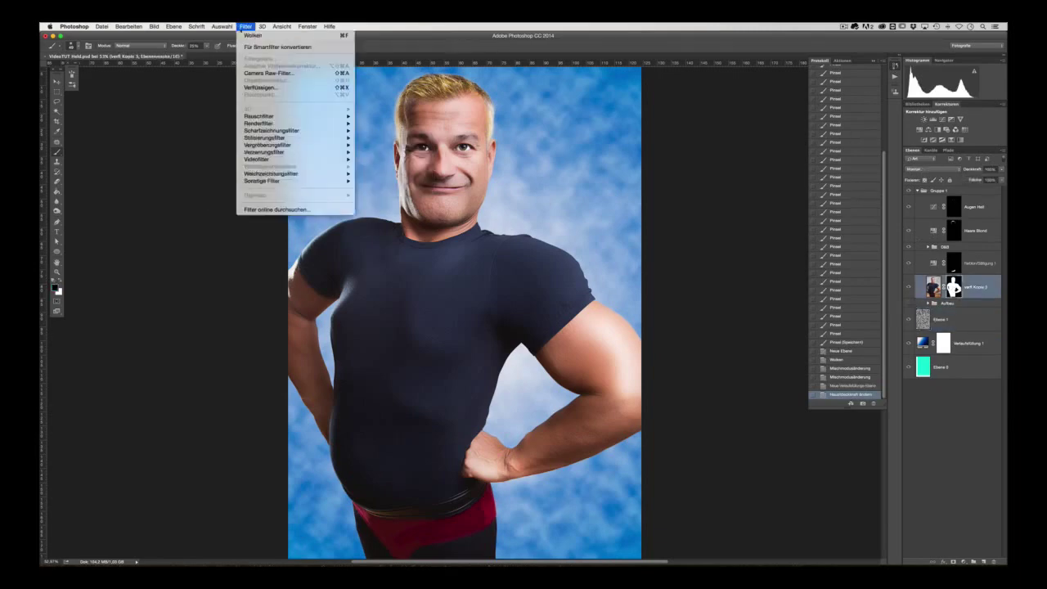
# Step: Blur the 'verfl Kopie 3' mask by 2.8 px and recrop the portrait
pyautogui.click(392, 204)
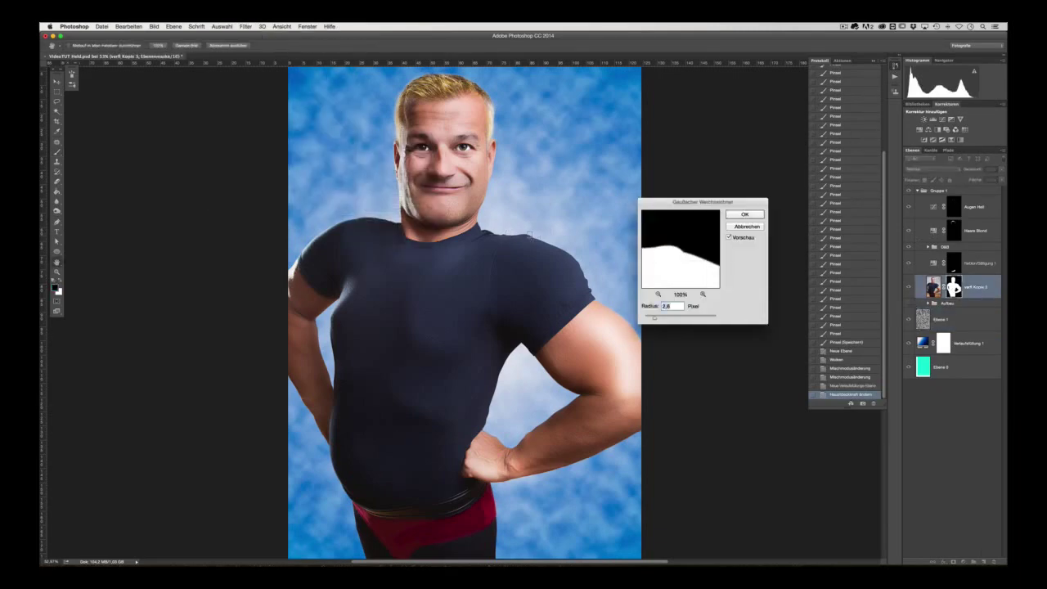
pyautogui.click(745, 214)
pyautogui.hotkey('ctrl', '-')
pyautogui.moveTo(584, 133); pyautogui.dragTo(502, 242)
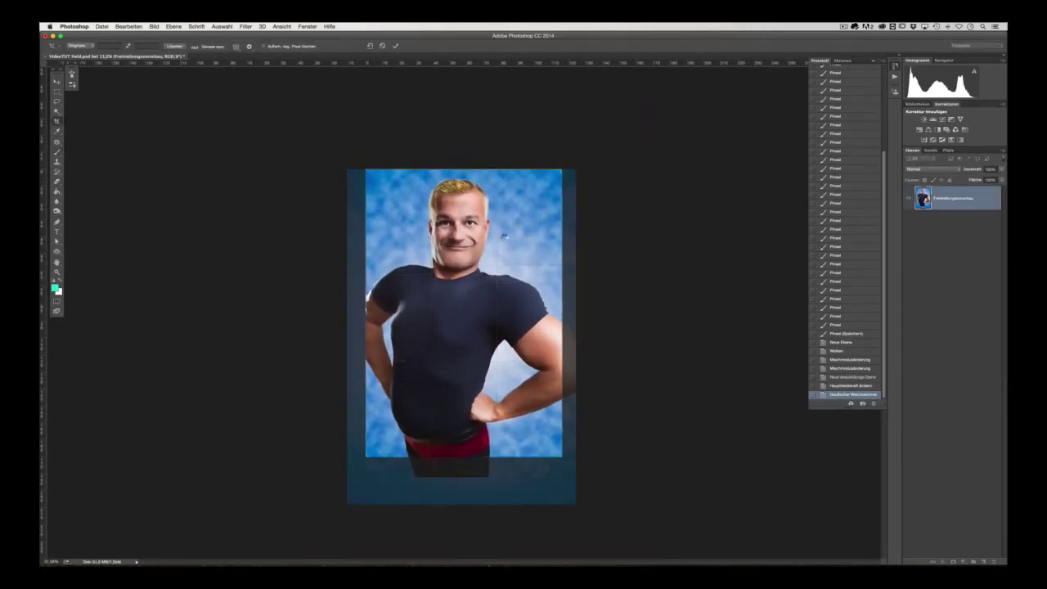
pyautogui.press('Return')
# Step: Add a Farbton/Sättigung adjustment layer and shift the hue to tint everything pink
pyautogui.click(74, 26)
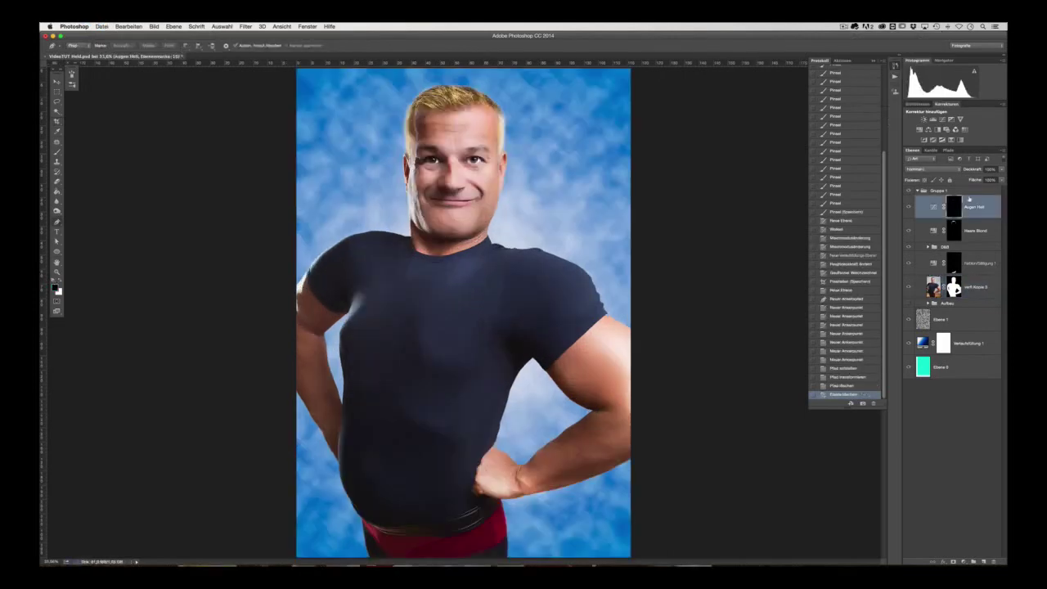
pyautogui.click(920, 129)
pyautogui.moveTo(708, 289)
pyautogui.mouseDown()
pyautogui.moveTo(683, 289)
pyautogui.moveTo(727, 289)
pyautogui.moveTo(683, 288)
pyautogui.mouseUp()
# Step: Colorize the Hue/Saturation layer red (hue 0, saturation 25) and invert its mask to black
pyautogui.click(704, 330)
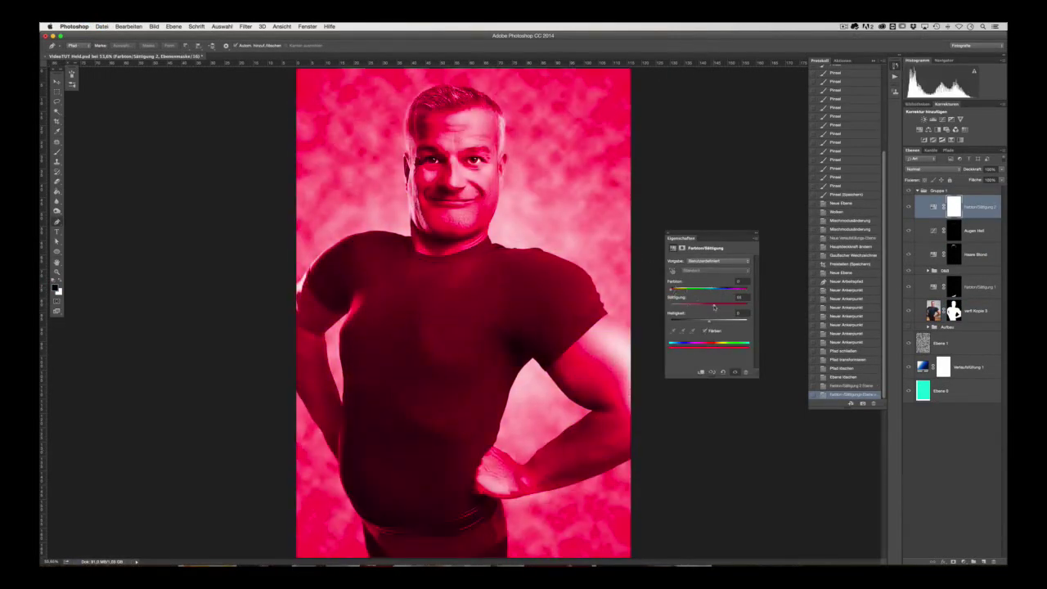
pyautogui.click(667, 234)
pyautogui.hotkey('ctrl', 'i')
# Step: Select the dark shirt with several Magic Wand clicks
pyautogui.press('w')
pyautogui.click(340, 270)
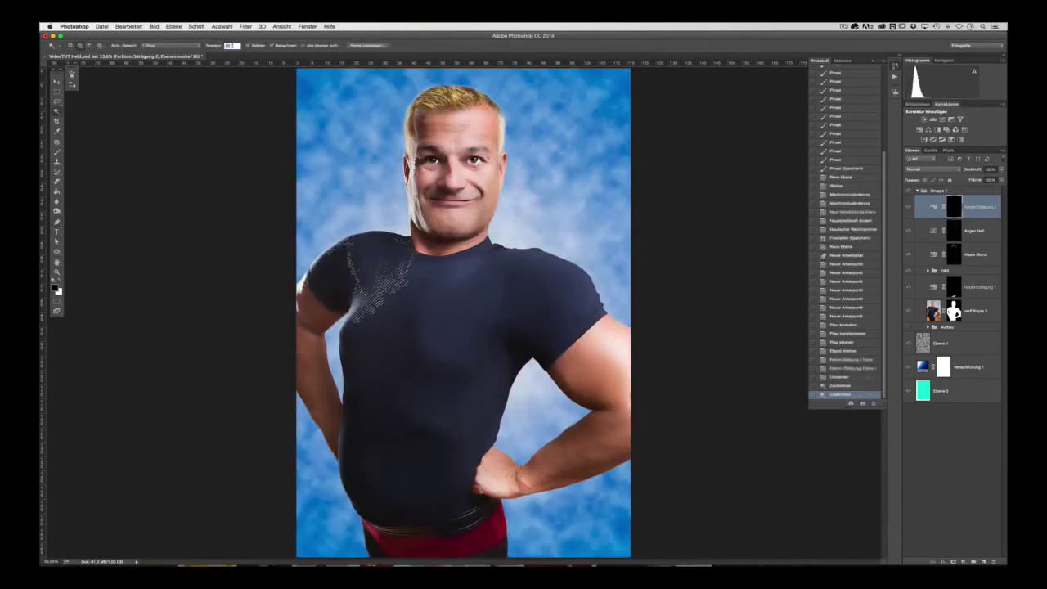
pyautogui.keyDown('shift'); pyautogui.click(385, 294); pyautogui.keyUp('shift')
pyautogui.keyDown('shift'); pyautogui.click(491, 311); pyautogui.keyUp('shift')
pyautogui.keyDown('shift'); pyautogui.click(572, 286); pyautogui.keyUp('shift')
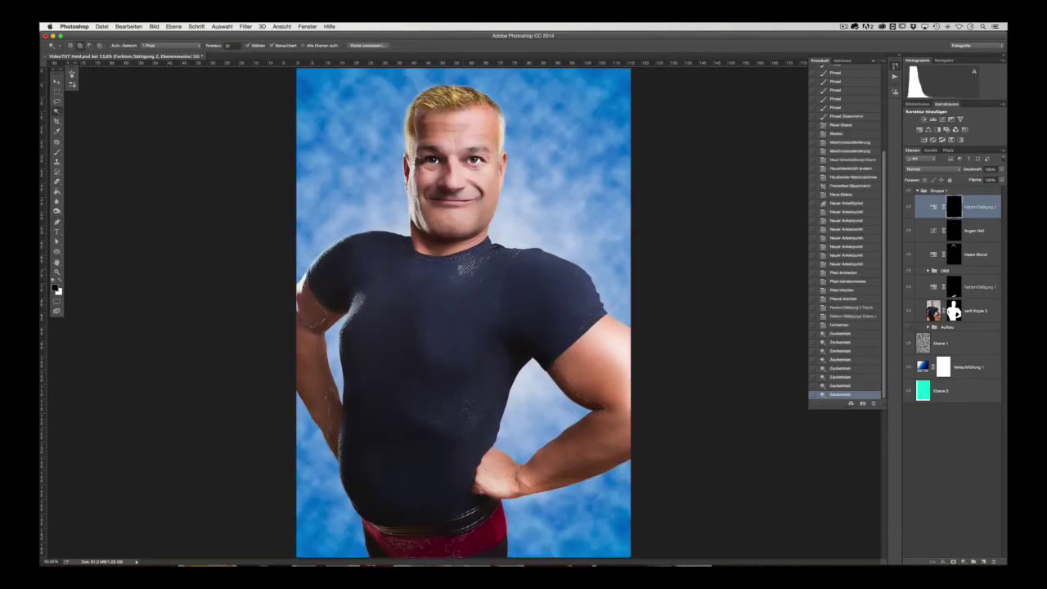
pyautogui.keyDown('shift'); pyautogui.click(466, 262); pyautogui.keyUp('shift')
pyautogui.keyDown('shift'); pyautogui.click(442, 427); pyautogui.keyUp('shift')
# Step: Trim the shirt selection along the hand with the Lasso, then deselect
pyautogui.press('l')
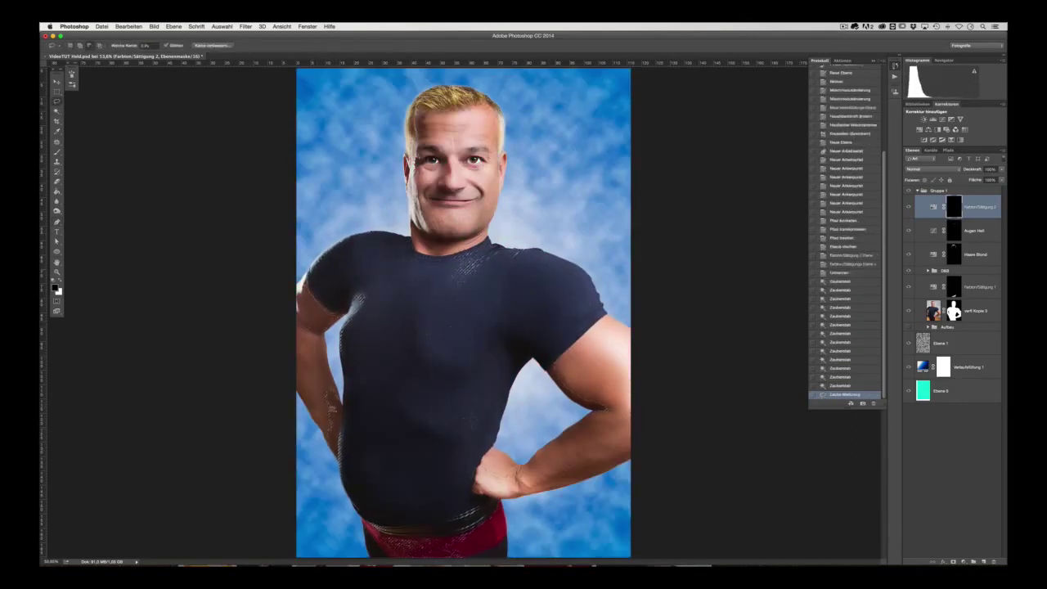
pyautogui.hotkey('ctrl', '-')
pyautogui.scroll(5, 465, 524)
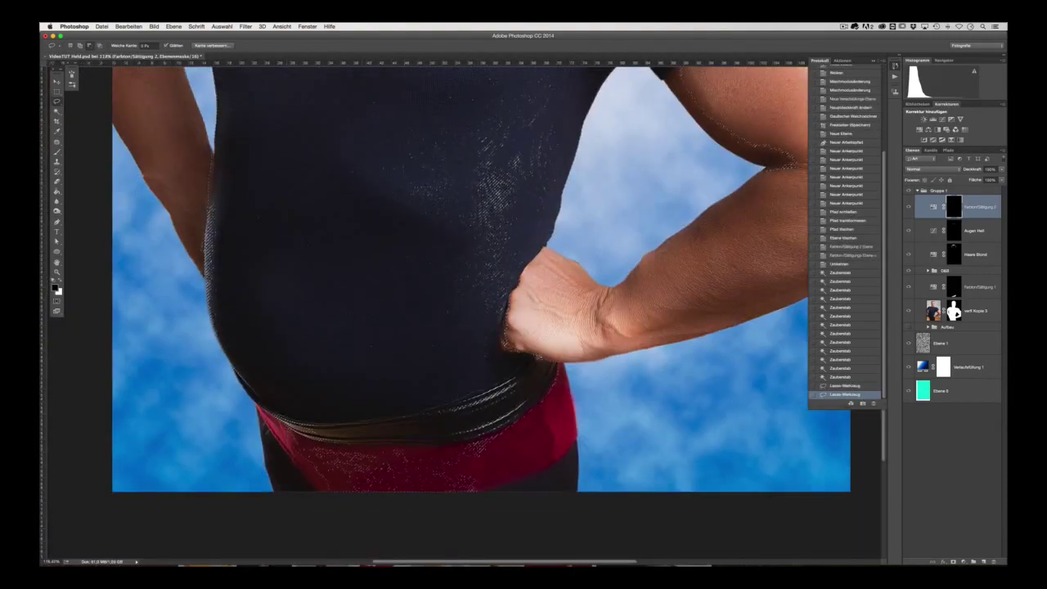
pyautogui.moveTo(423, 413); pyautogui.dragTo(490, 288)
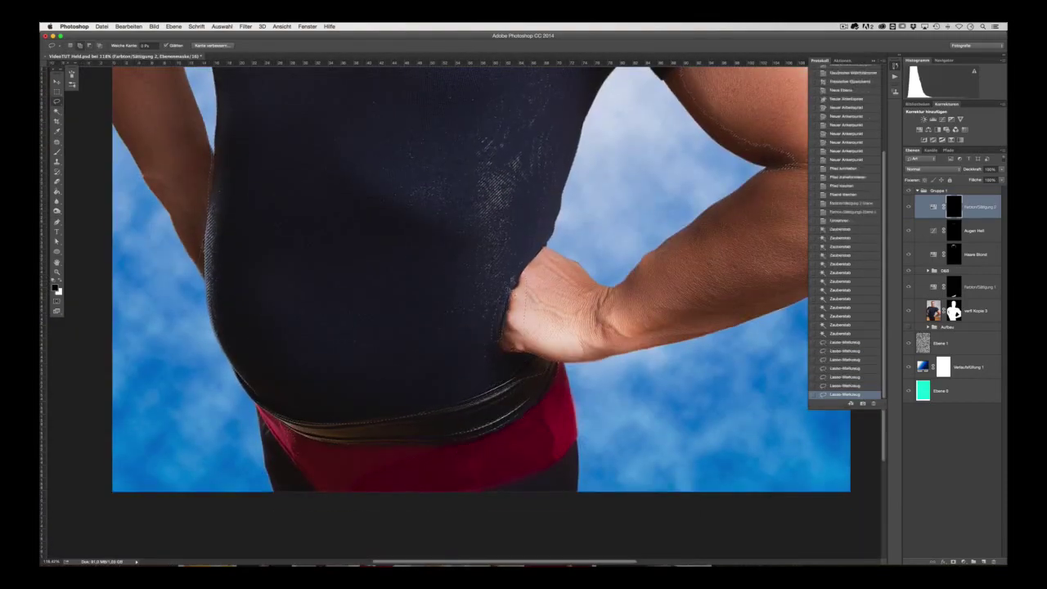
pyautogui.press('w')
pyautogui.scroll(5, 434, 327)
pyautogui.hotkey('ctrl', 'd')
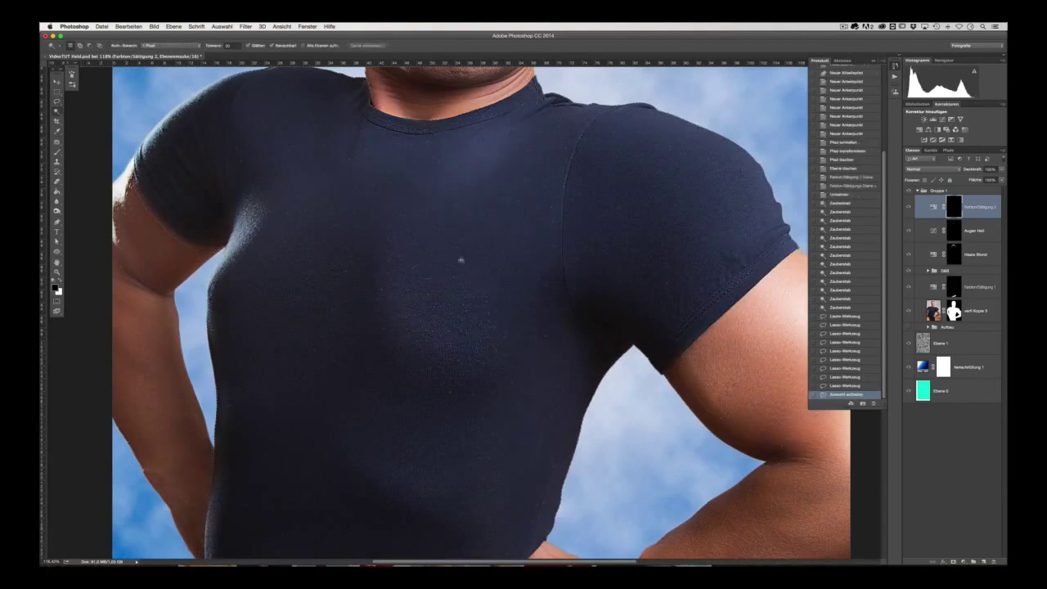
pyautogui.scroll(-3, 458, 227)
pyautogui.scroll(-3, 548, 274)
# Step: Set up a soft round brush and swap the painting colour for mask painting
pyautogui.press('b')
pyautogui.click(65, 45)
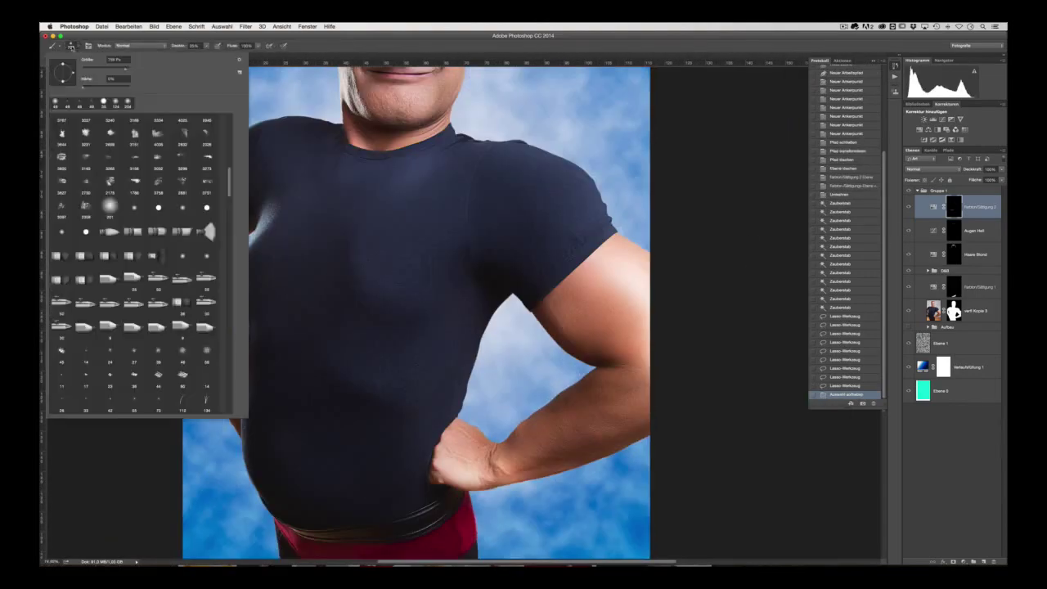
pyautogui.press('F5')
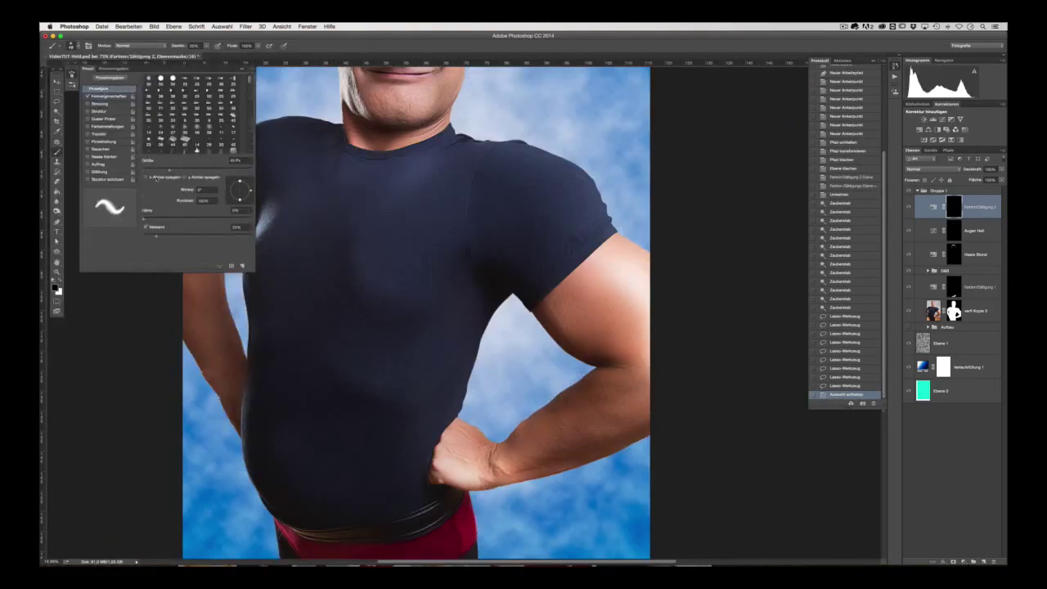
pyautogui.click(109, 77)
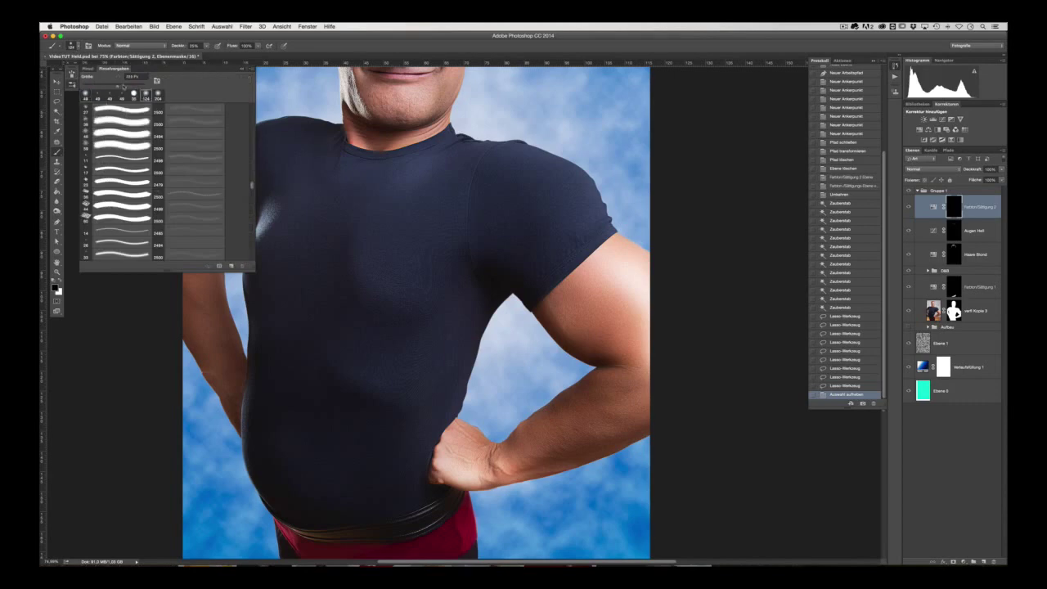
pyautogui.click(71, 45)
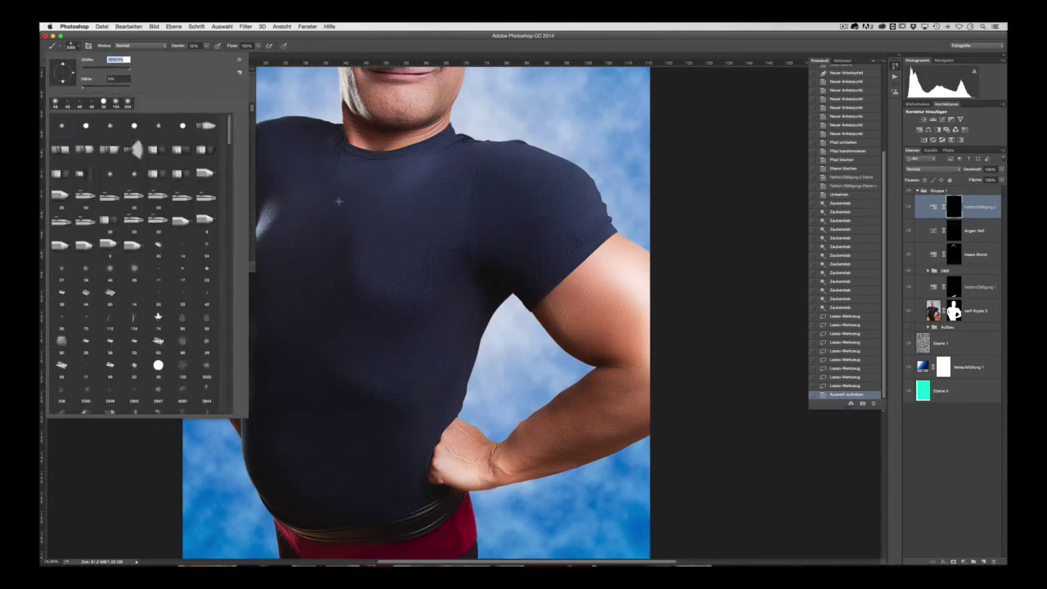
pyautogui.press('Escape')
pyautogui.press('F5')
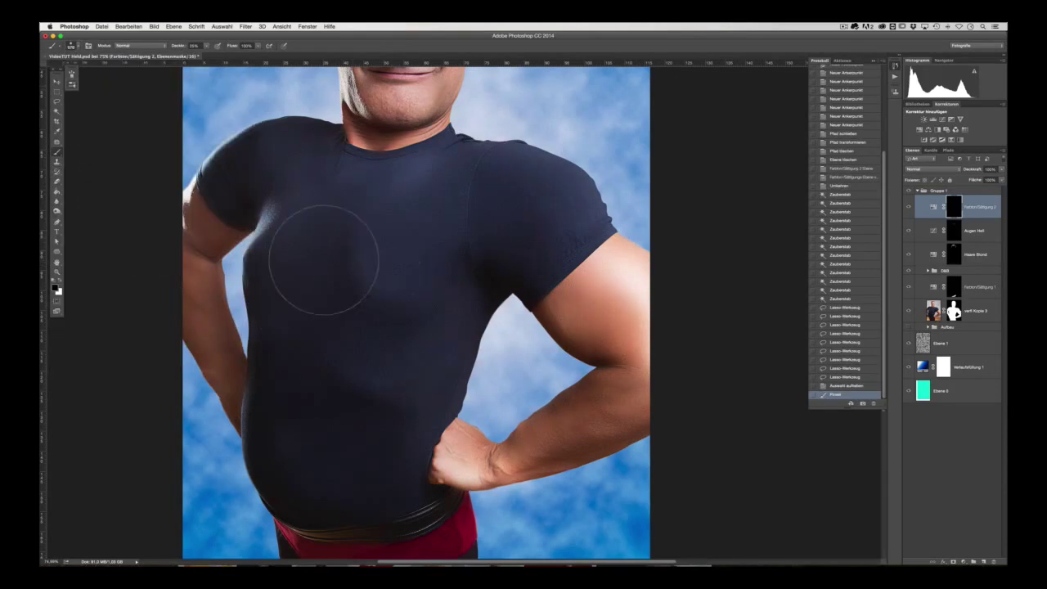
pyautogui.press('x')
# Step: Paint the red tint onto the chest, shoulders, belly and up to the collar
pyautogui.moveTo(311, 196); pyautogui.dragTo(363, 234)
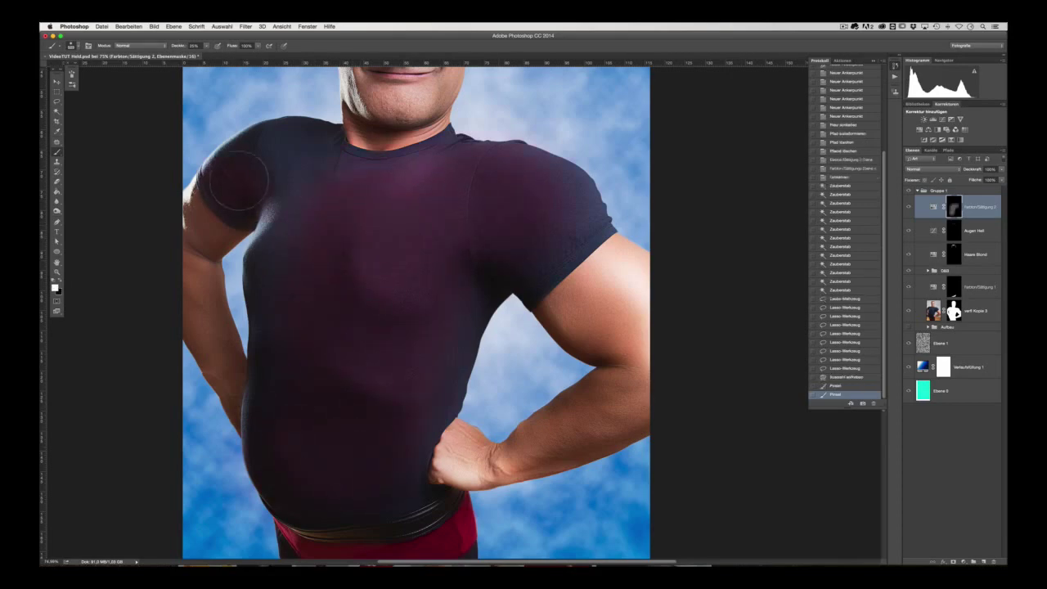
pyautogui.moveTo(247, 204); pyautogui.dragTo(270, 245)
pyautogui.moveTo(254, 237); pyautogui.dragTo(303, 286)
pyautogui.moveTo(459, 230)
pyautogui.mouseDown()
pyautogui.moveTo(320, 423)
pyautogui.moveTo(339, 487)
pyautogui.moveTo(509, 202)
pyautogui.moveTo(540, 229)
pyautogui.mouseUp()
pyautogui.moveTo(368, 196); pyautogui.dragTo(430, 173)
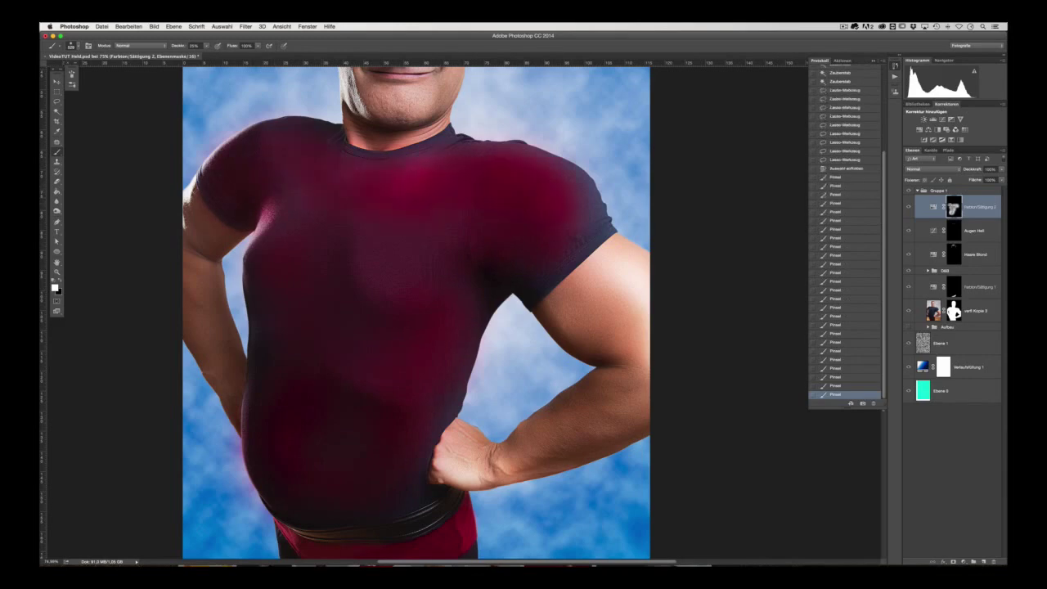
pyautogui.moveTo(573, 172); pyautogui.dragTo(531, 262)
pyautogui.moveTo(400, 384); pyautogui.dragTo(413, 417)
pyautogui.moveTo(434, 458); pyautogui.dragTo(377, 483)
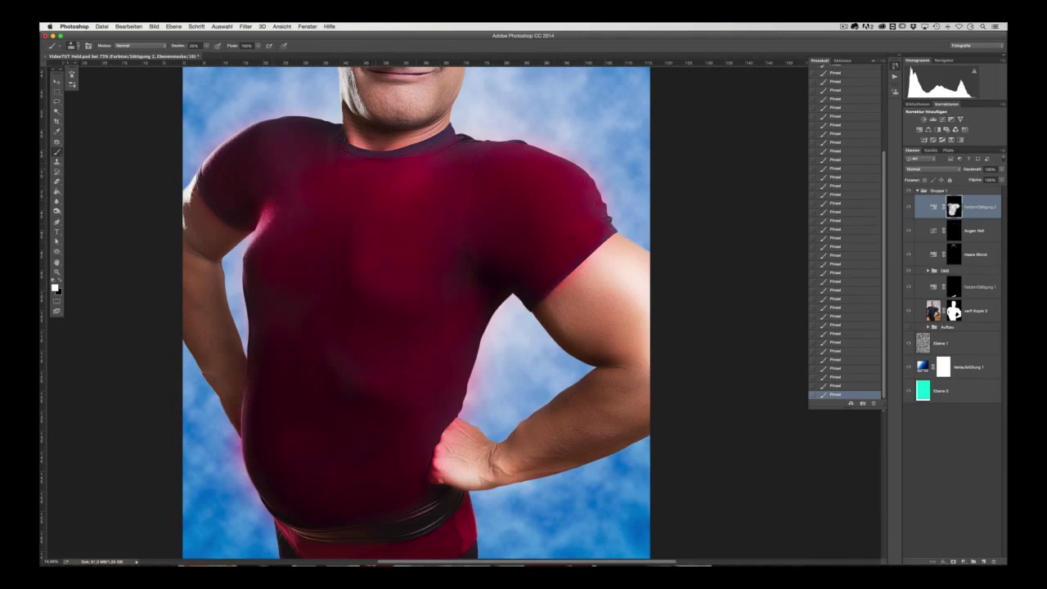
pyautogui.moveTo(320, 155); pyautogui.dragTo(350, 148)
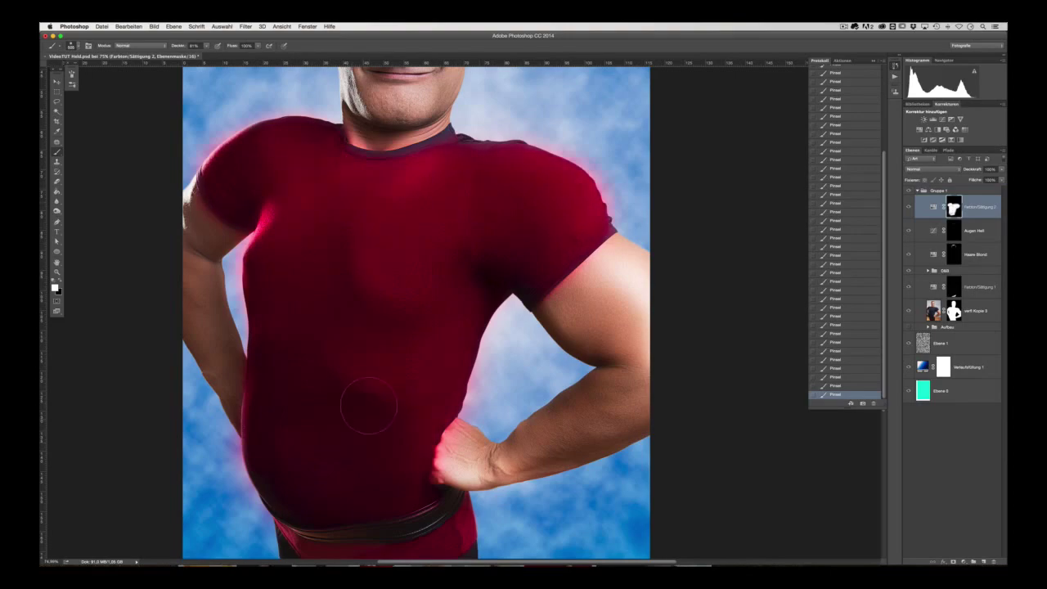
# Step: Paint away the red fringe along the hand's edge with black
pyautogui.scroll(5, 490, 438)
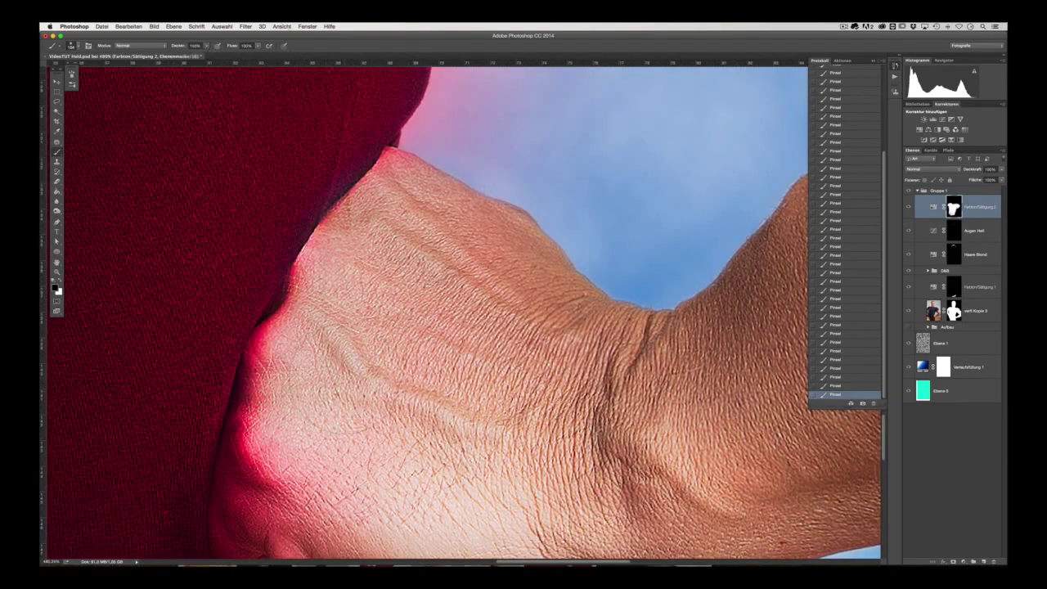
pyautogui.moveTo(262, 442); pyautogui.dragTo(299, 168)
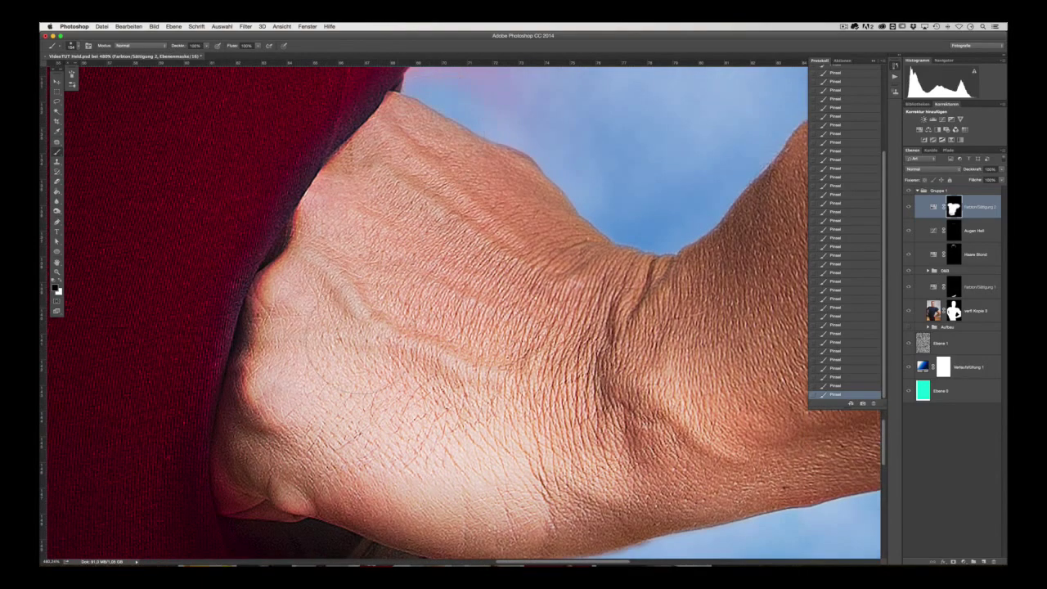
pyautogui.scroll(-5, 300, 403)
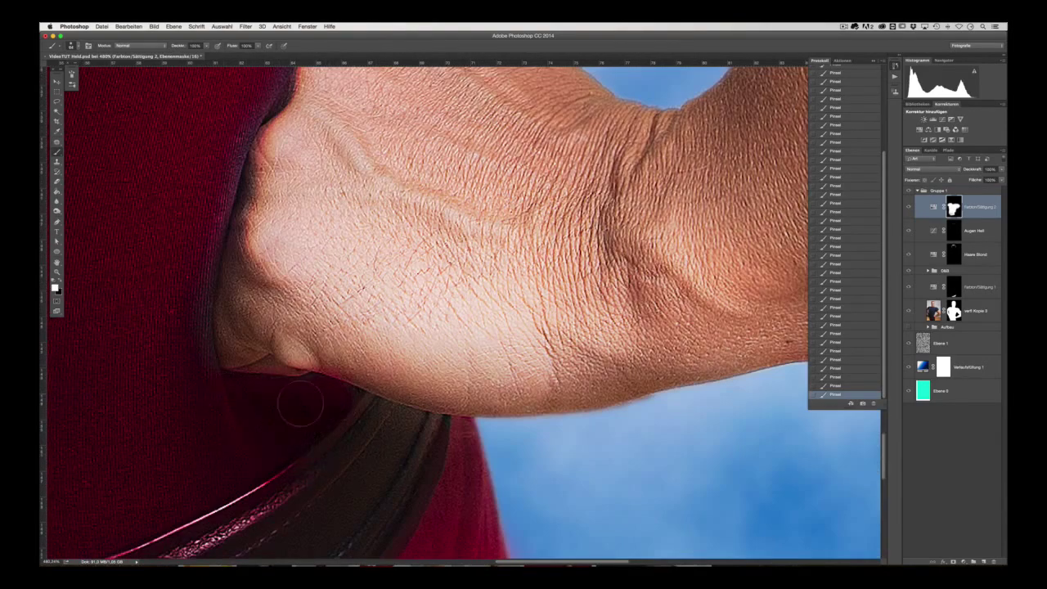
pyautogui.scroll(-4, 327, 355)
pyautogui.hscroll(-10, 224, 421)
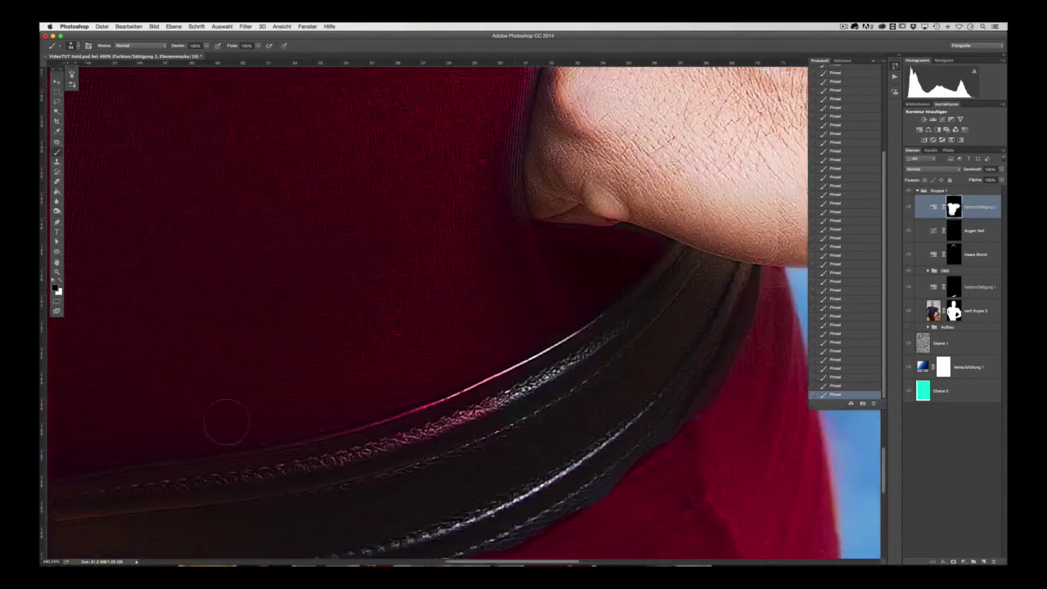
pyautogui.scroll(-4, 426, 328)
pyautogui.hscroll(-6, 425, 327)
pyautogui.hscroll(-8, 425, 327)
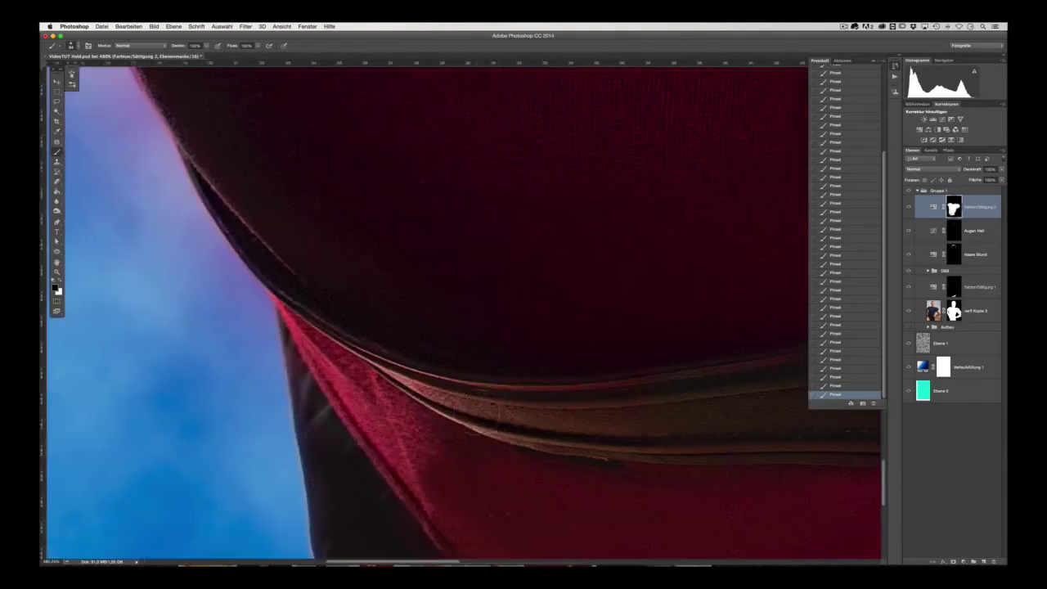
pyautogui.hscroll(3, 425, 327)
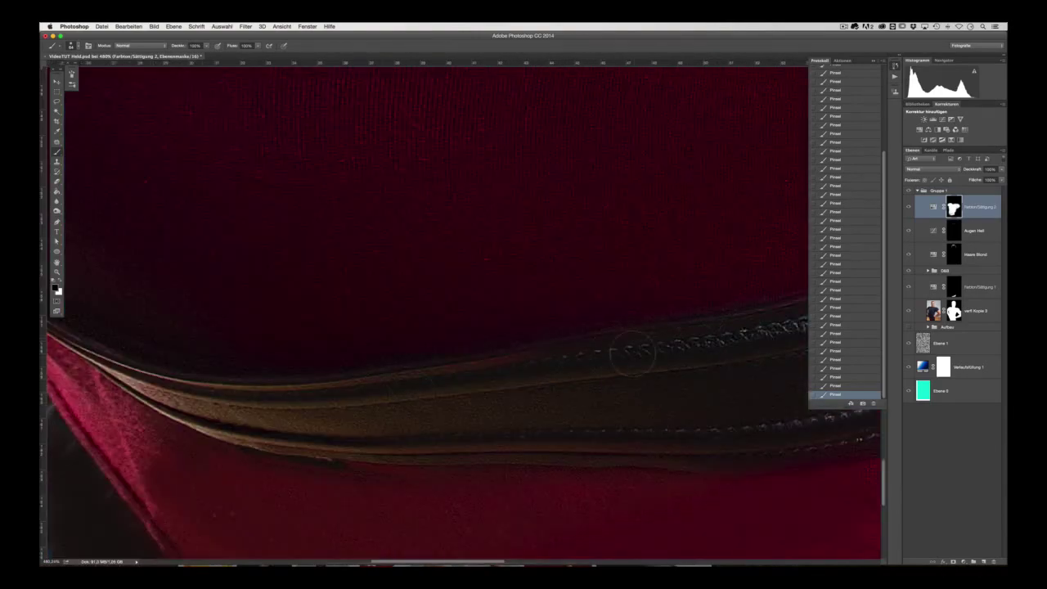
pyautogui.scroll(-5, 631, 352)
pyautogui.scroll(3, 544, 444)
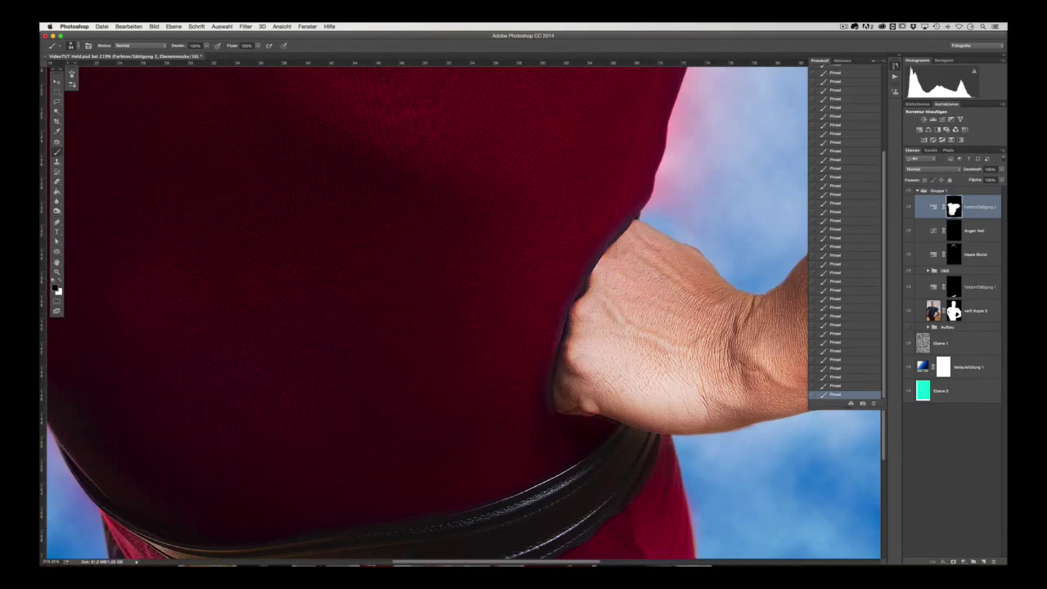
pyautogui.hscroll(-3, 591, 333)
# Step: Check the shirt edges for leftover fringe, keeping black as the painting colour
pyautogui.press('x')
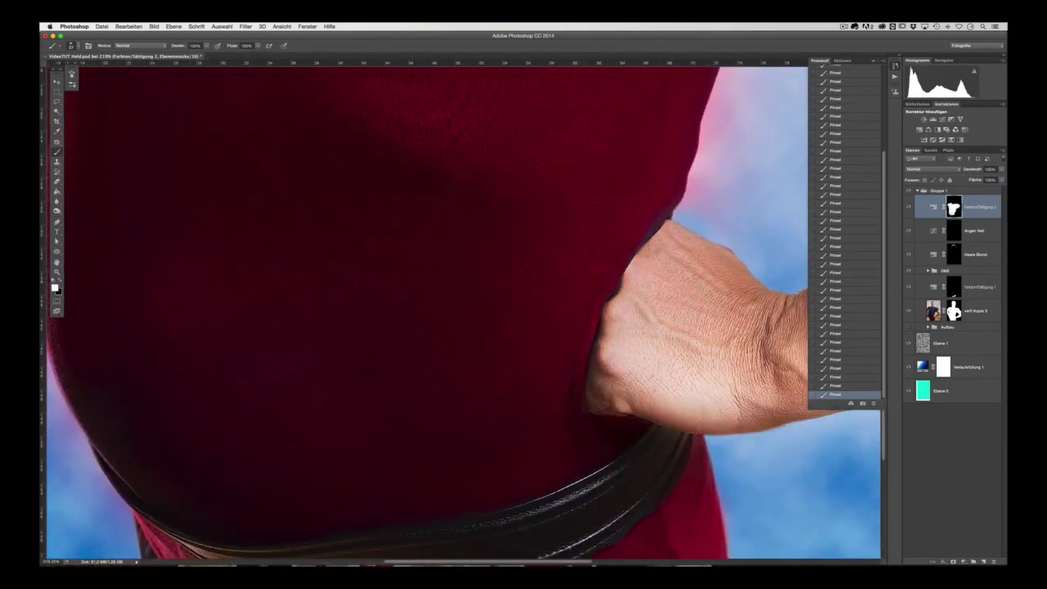
pyautogui.press('x')
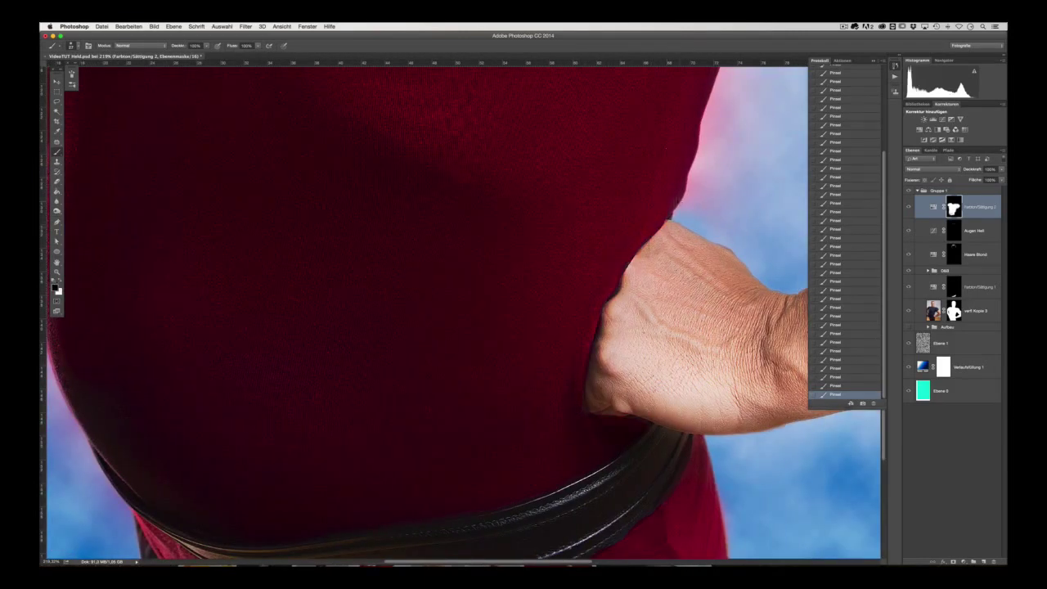
pyautogui.hscroll(-10, 404, 246)
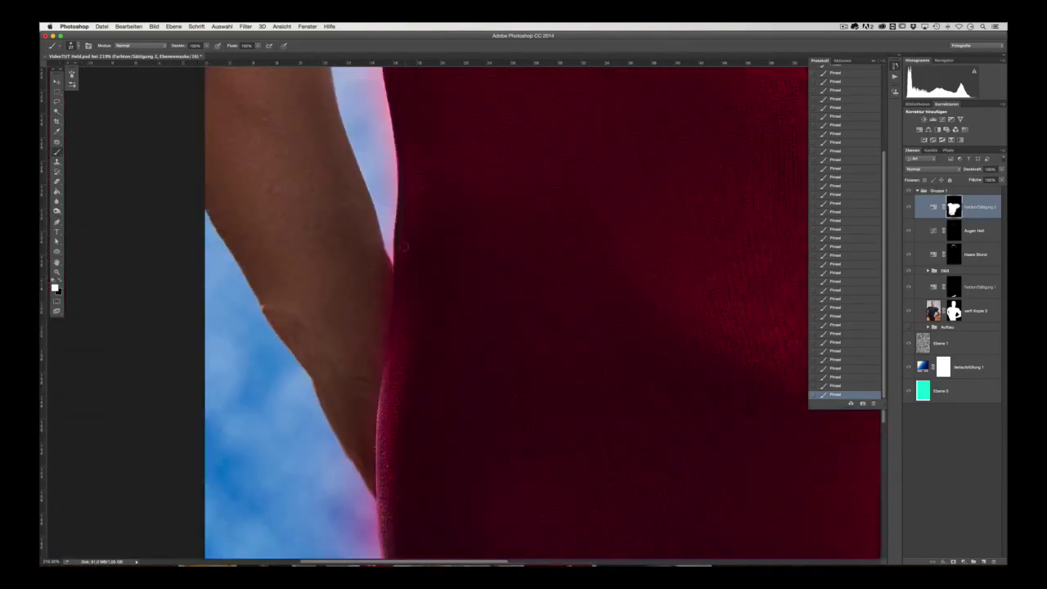
pyautogui.scroll(3, 339, 300)
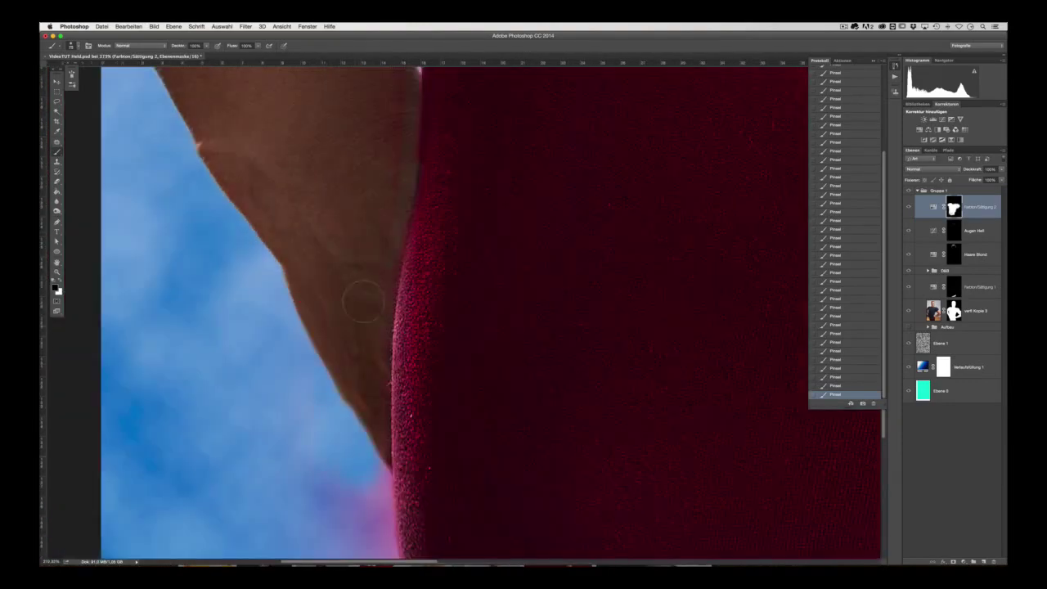
pyautogui.scroll(-3, 363, 302)
pyautogui.scroll(-3, 351, 368)
pyautogui.scroll(-2, 339, 426)
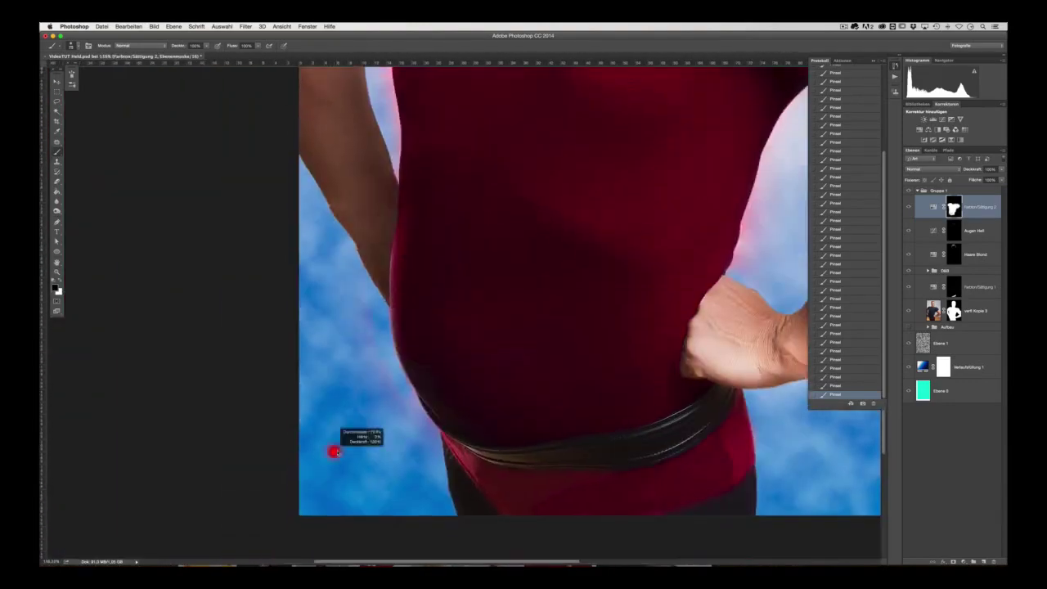
pyautogui.scroll(5, 362, 432)
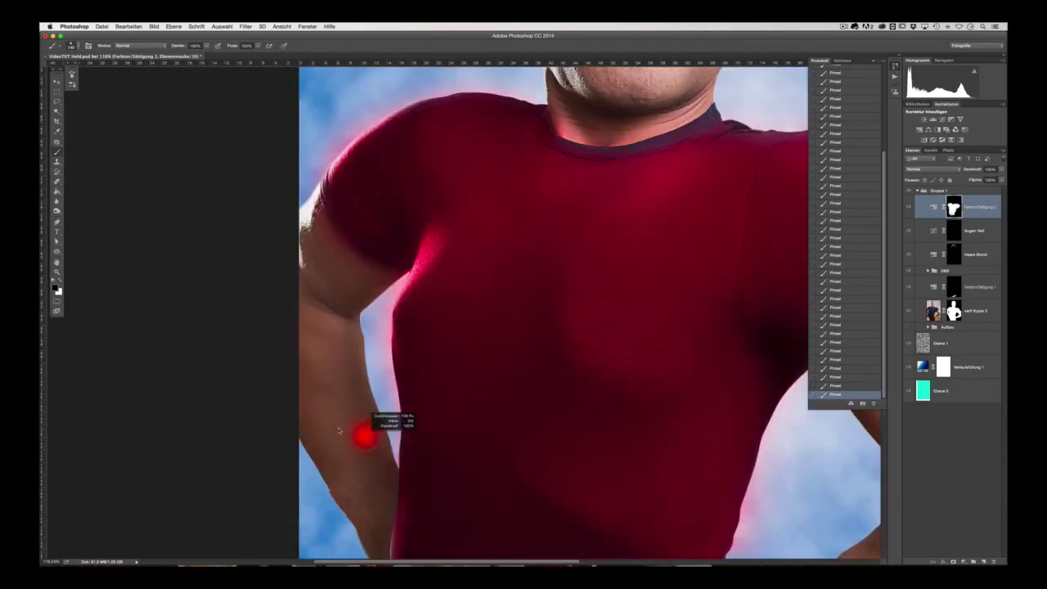
pyautogui.scroll(3, 379, 191)
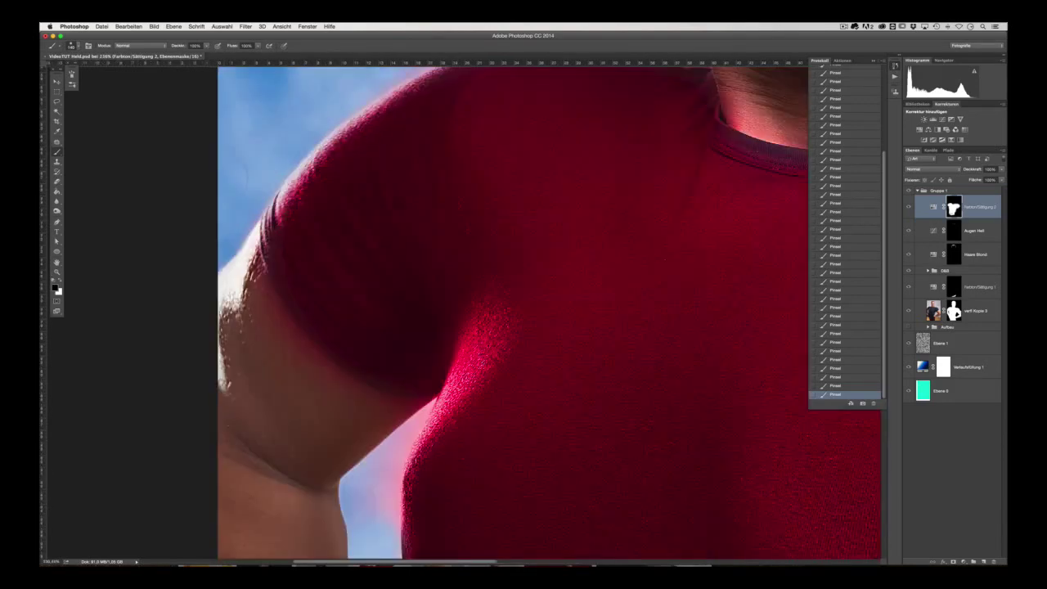
pyautogui.scroll(3, 417, 163)
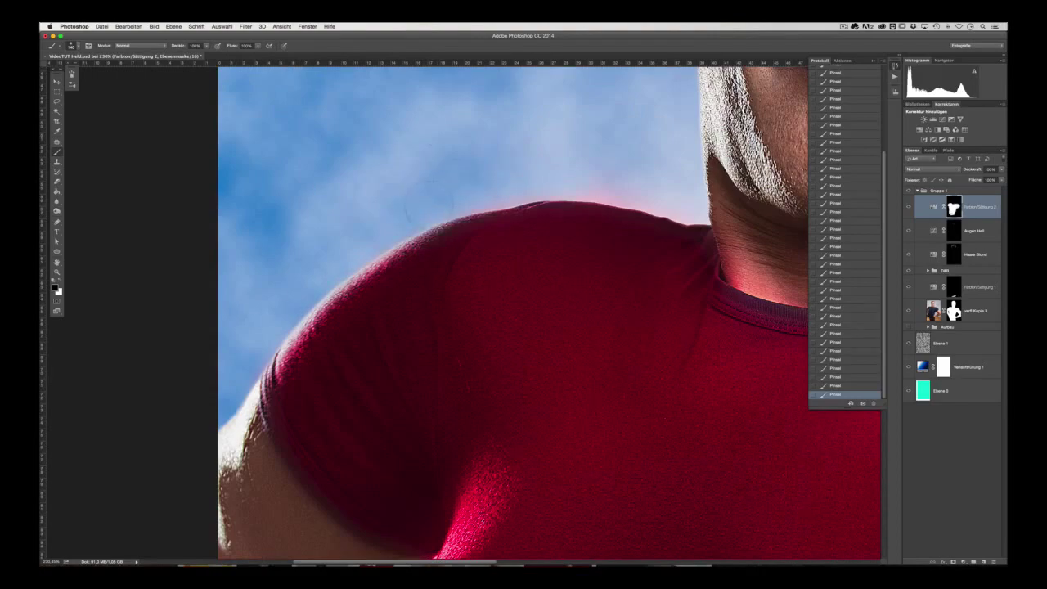
pyautogui.hscroll(5, 425, 311)
pyautogui.hscroll(5, 425, 311)
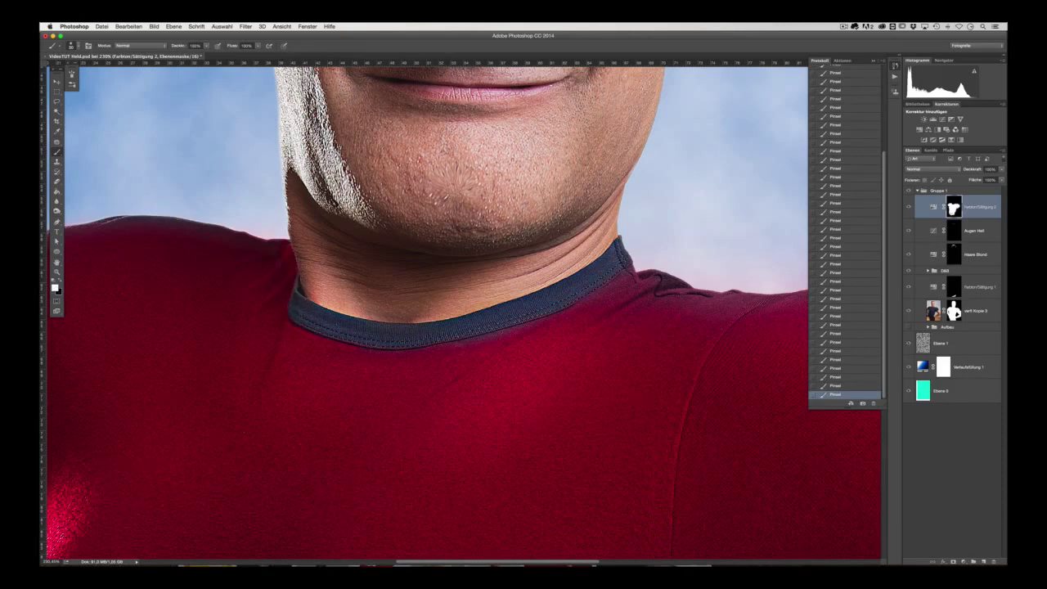
# Step: Undo a stray dab on the shirt mask and move to the shoulder and armpit
pyautogui.press('x')
pyautogui.click(467, 385)
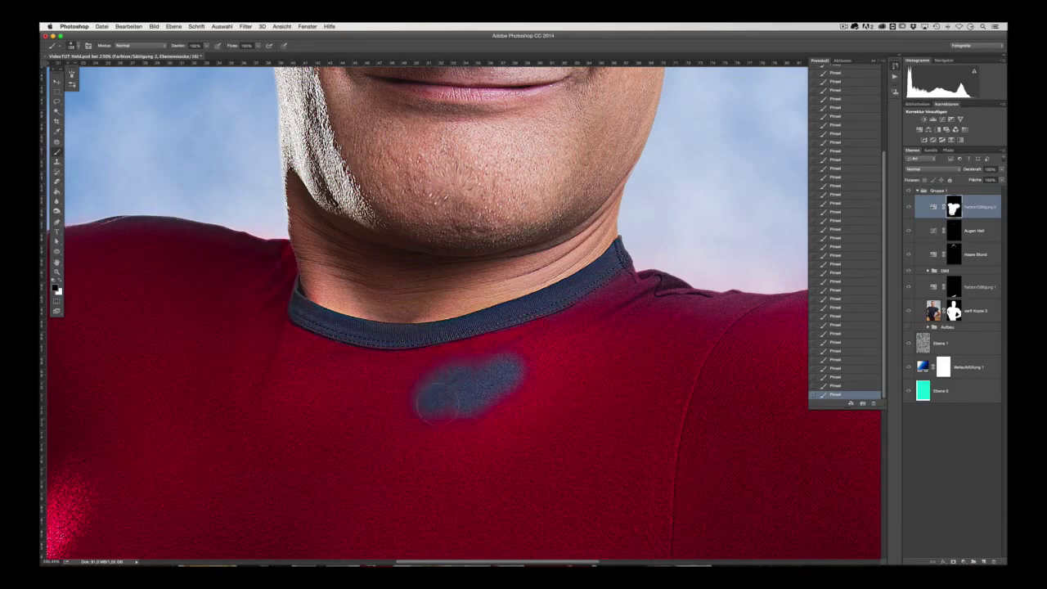
pyautogui.hotkey('ctrl', 'alt', 'z')
pyautogui.hotkey('ctrl', 'alt', 'z')
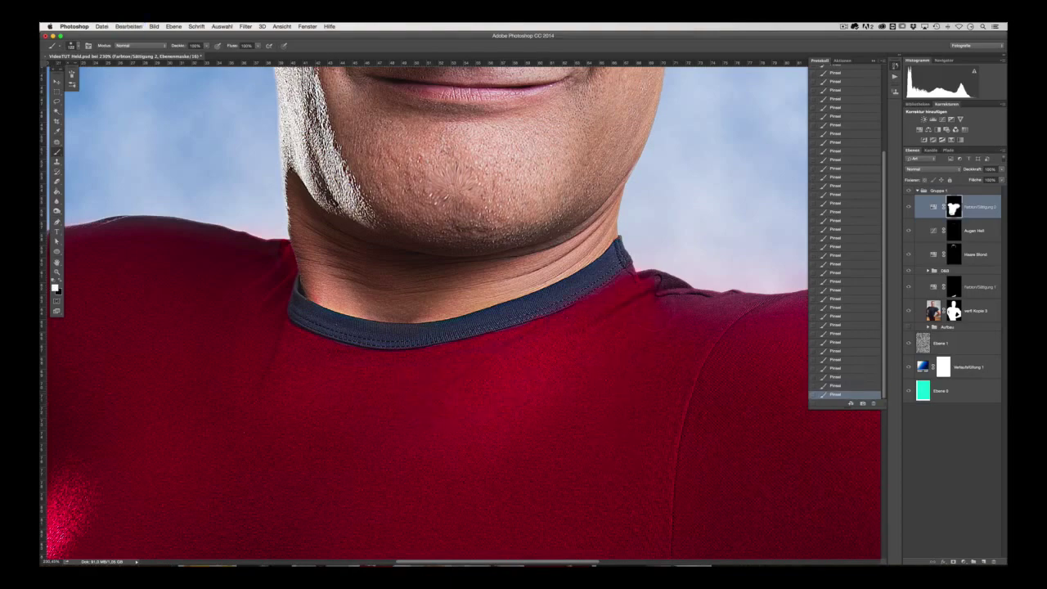
pyautogui.hscroll(5, 572, 450)
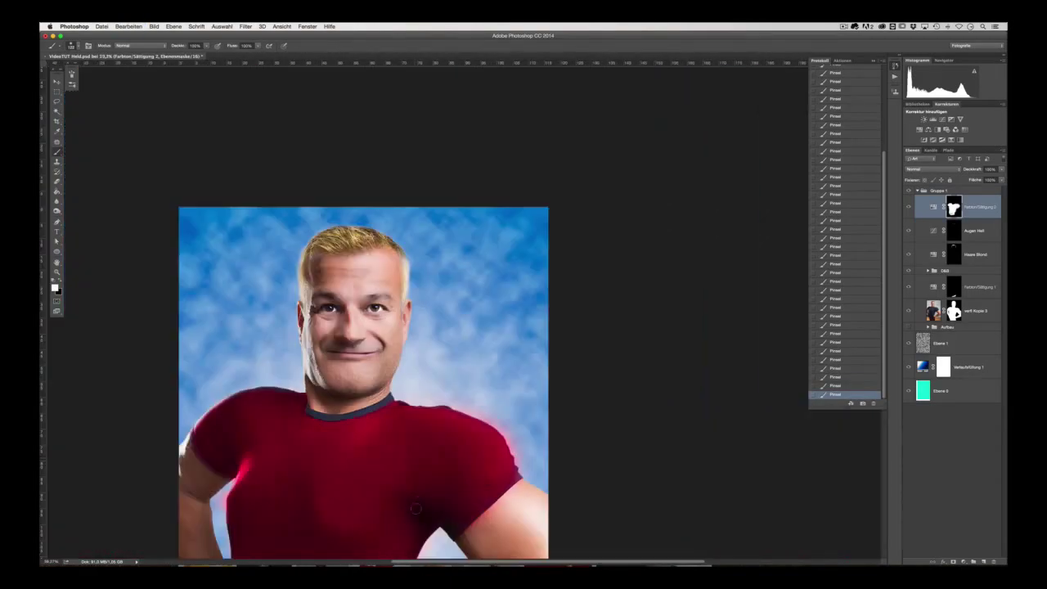
pyautogui.moveTo(433, 420); pyautogui.dragTo(654, 460)
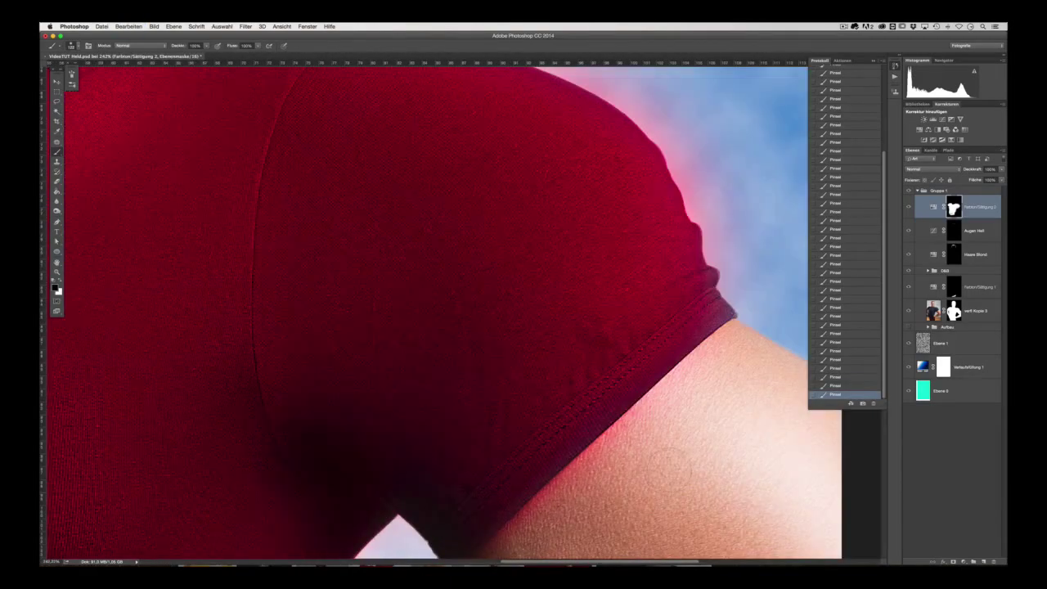
pyautogui.scroll(-5, 442, 311)
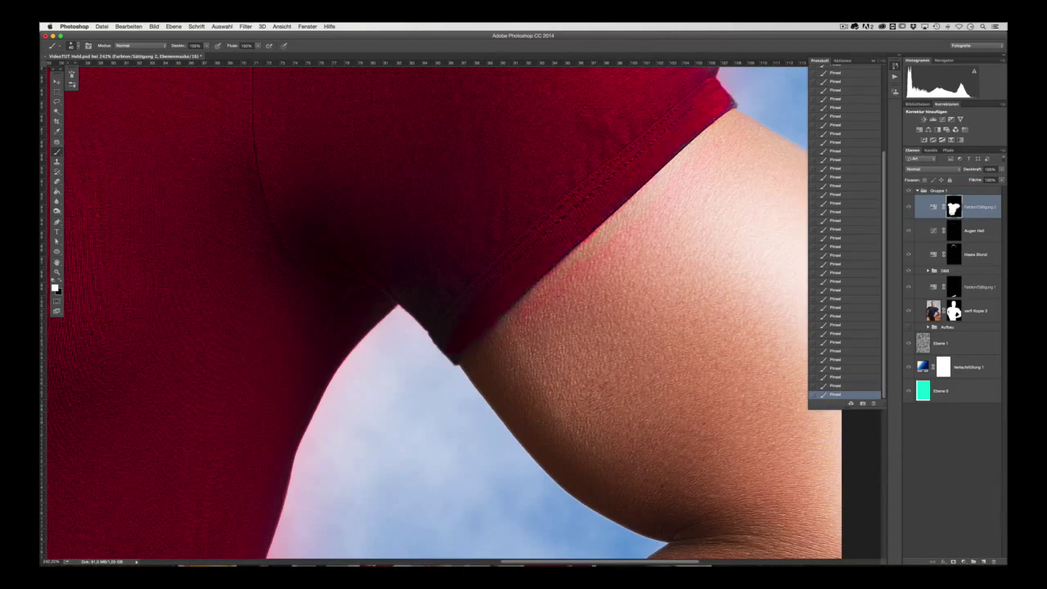
pyautogui.scroll(3, 724, 269)
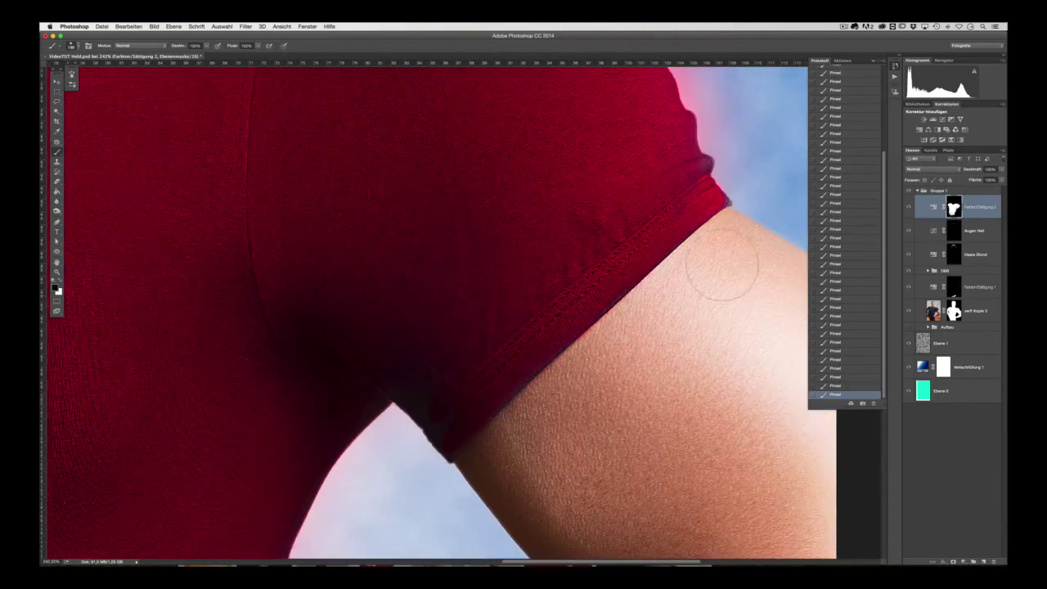
pyautogui.scroll(3, 725, 269)
# Step: Resize the brush and touch up the mask along the shoulder edge
pyautogui.moveTo(725, 269); pyautogui.dragTo(426, 132)
pyautogui.scroll(-2, 426, 132)
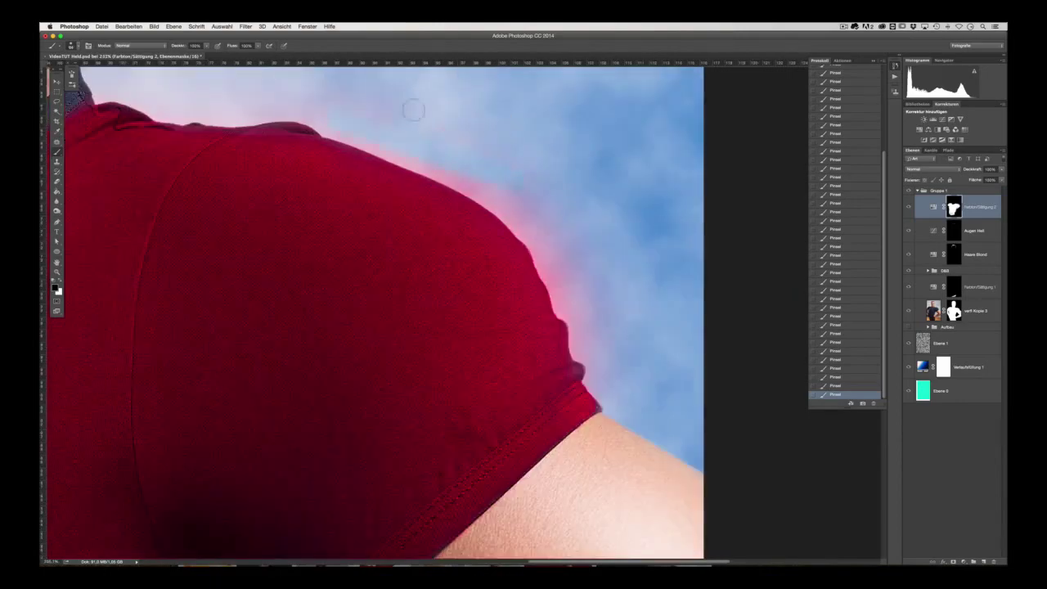
pyautogui.scroll(-2, 494, 139)
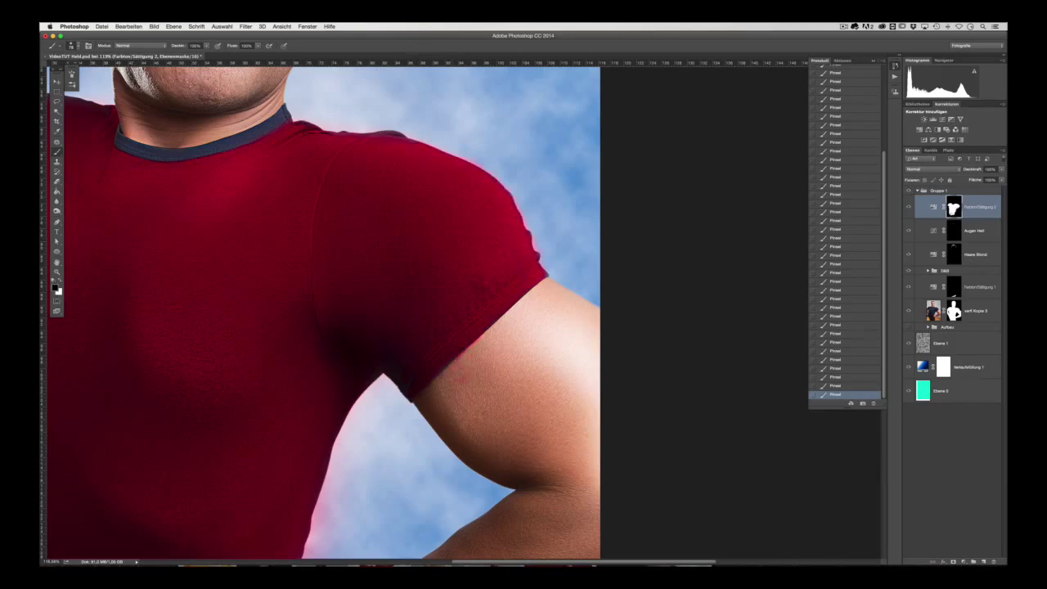
pyautogui.scroll(2, 466, 139)
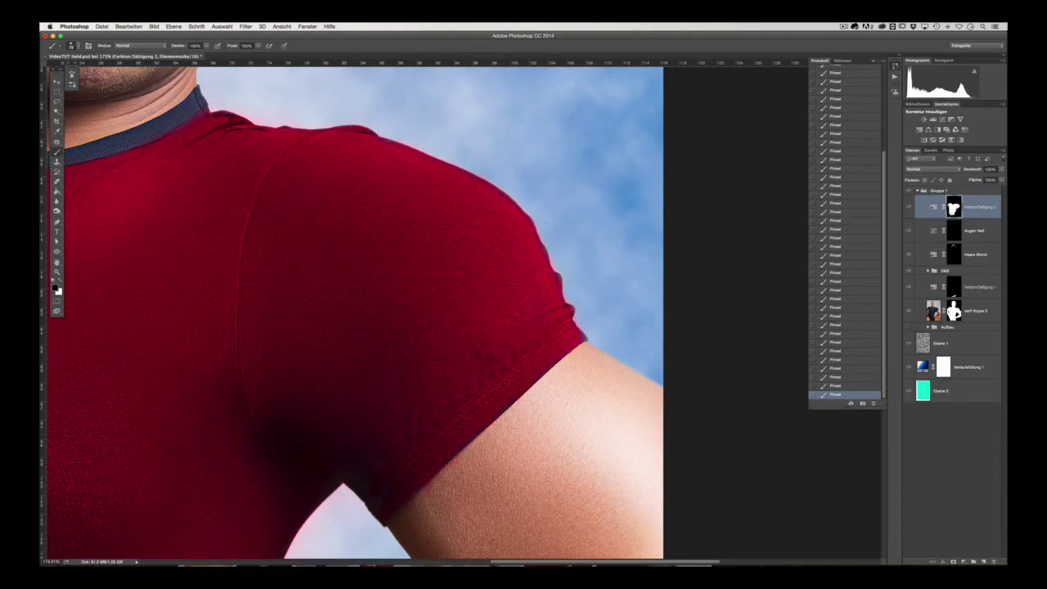
pyautogui.hscroll(-15, 434, 311)
pyautogui.hscroll(5, 434, 311)
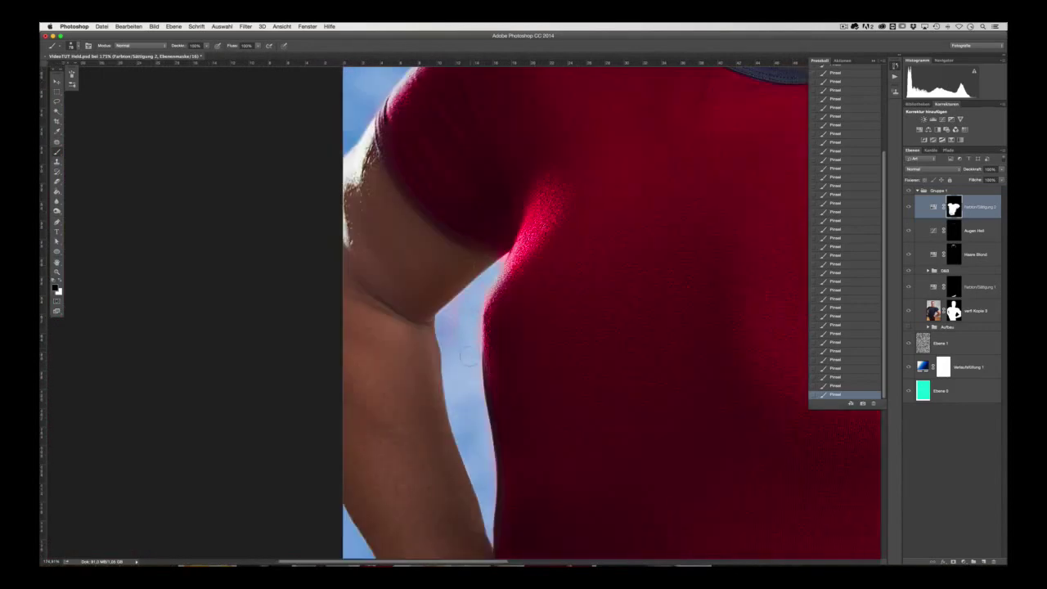
pyautogui.scroll(-5, 572, 311)
# Step: Swap the painting colour and inspect the mask around the neck and left shoulder
pyautogui.press('x')
pyautogui.scroll(-1, 572, 311)
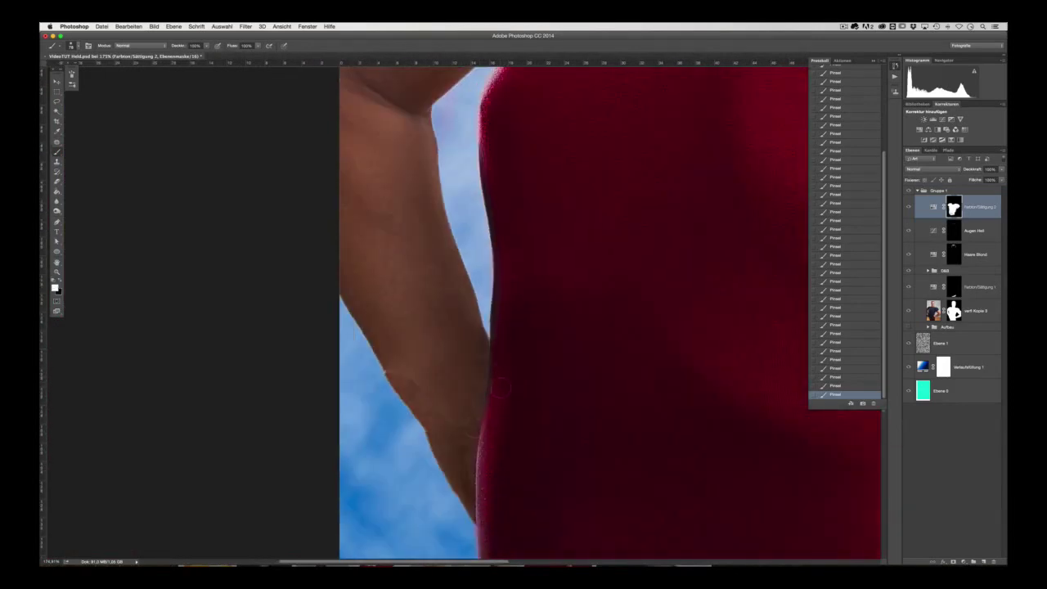
pyautogui.scroll(-3, 573, 311)
pyautogui.hotkey('ctrl', '0')
pyautogui.scroll(5, 420, 269)
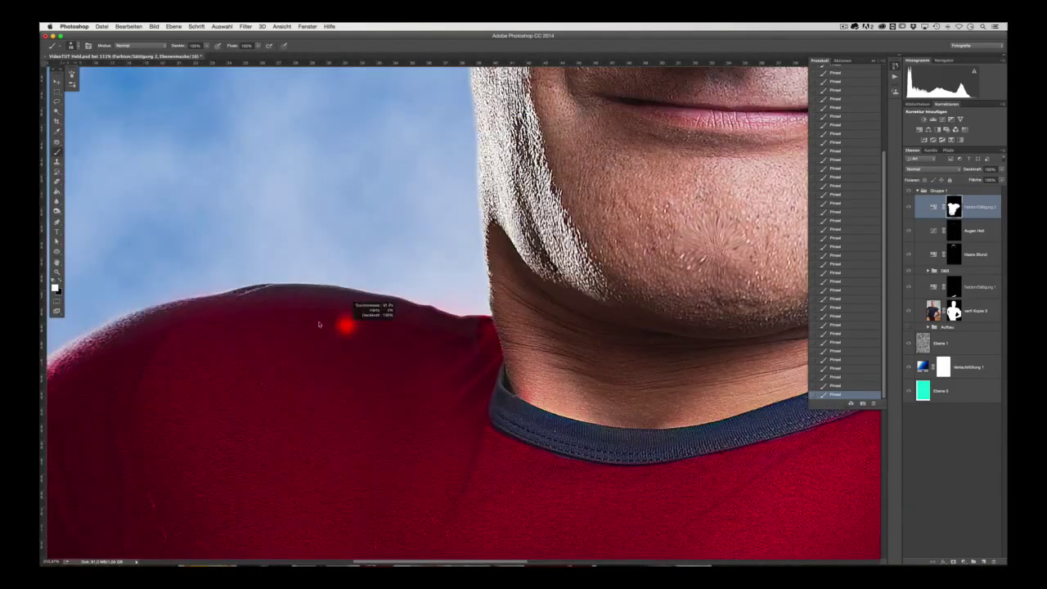
pyautogui.scroll(-2, 387, 282)
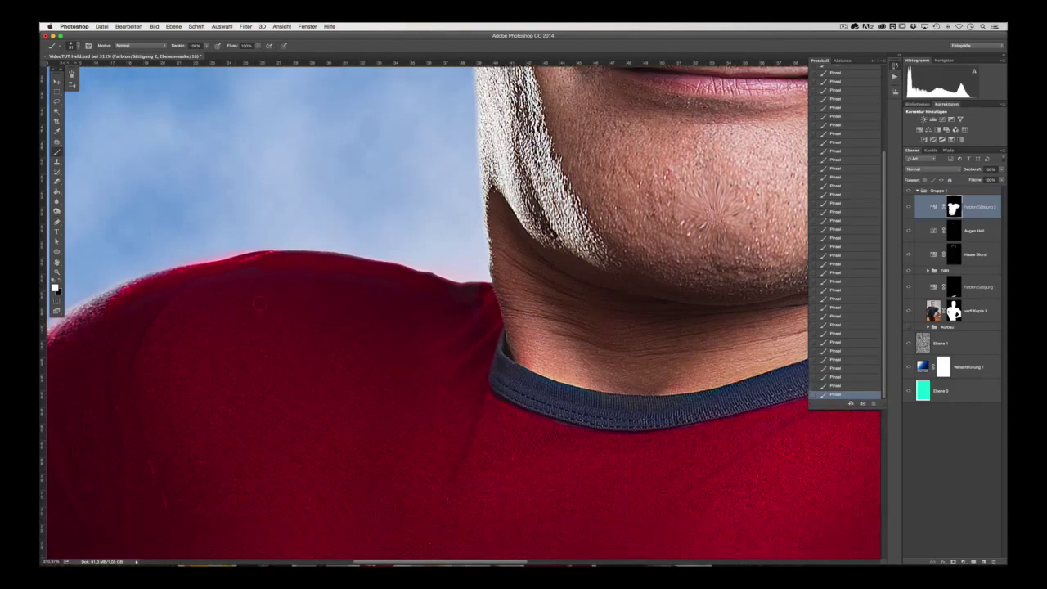
pyautogui.scroll(-2, 388, 282)
pyautogui.hscroll(-5, 388, 282)
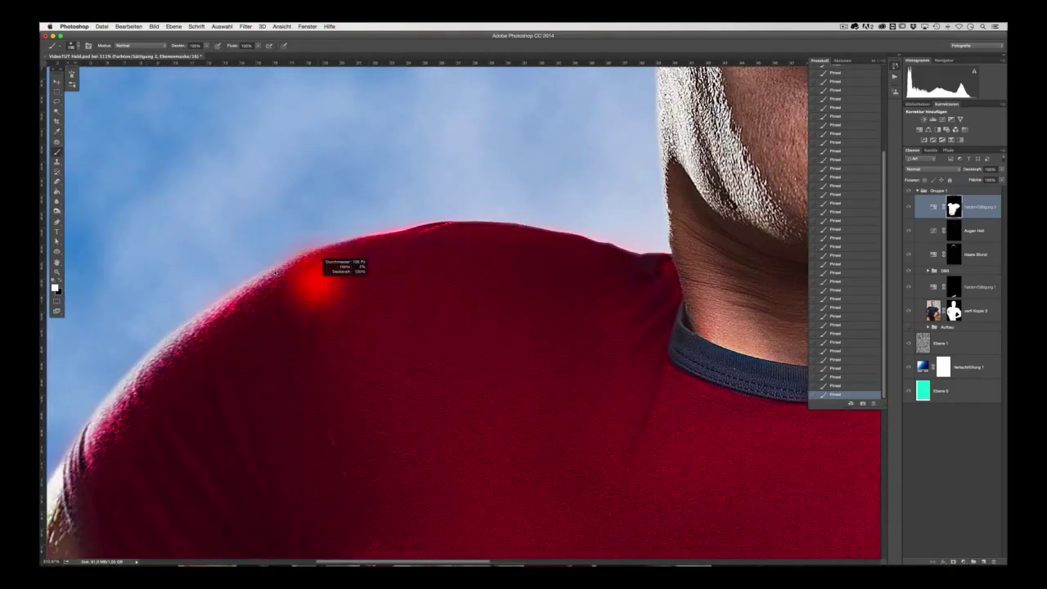
# Step: Paint a dark dab on the belly with black, then undo it
pyautogui.press('x')
pyautogui.scroll(-10, 648, 236)
pyautogui.scroll(2, 411, 337)
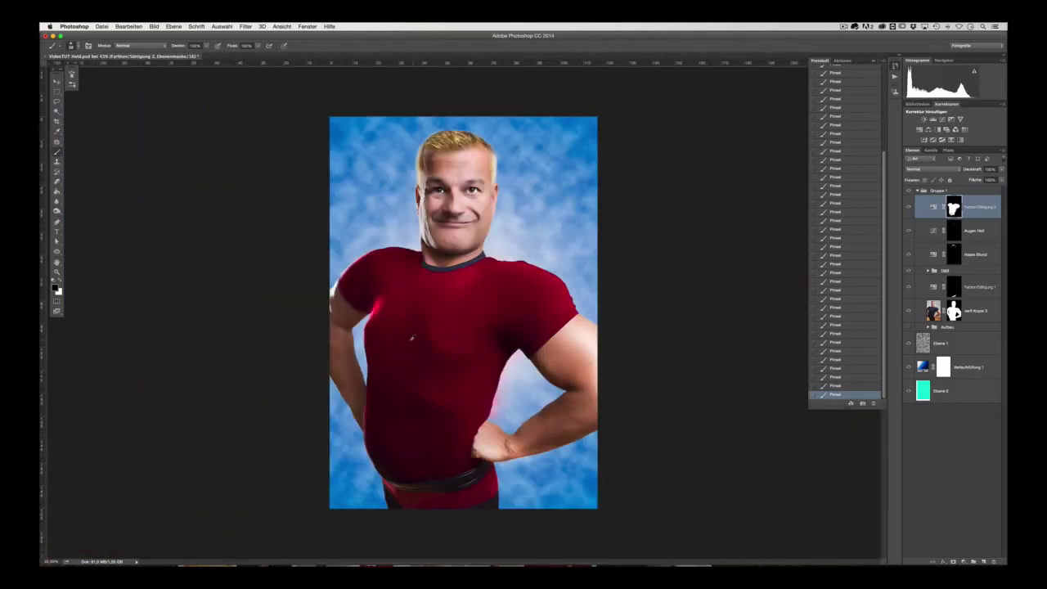
pyautogui.press('x')
pyautogui.click(418, 442)
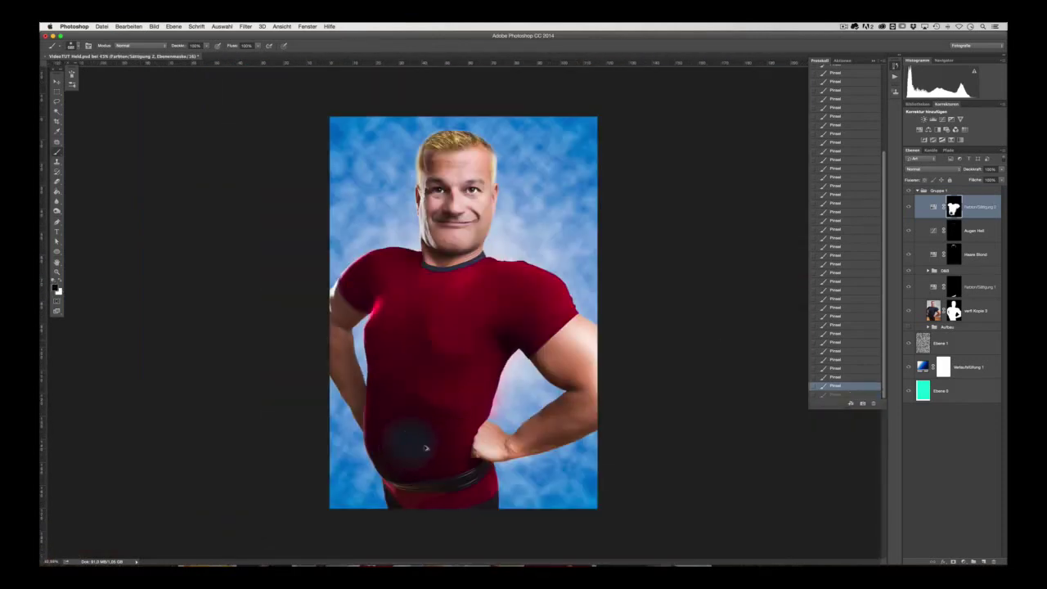
pyautogui.hotkey('ctrl', 'alt', 'z')
pyautogui.hotkey('ctrl', 'alt', 'z')
pyautogui.hotkey('ctrl', 'alt', 'z')
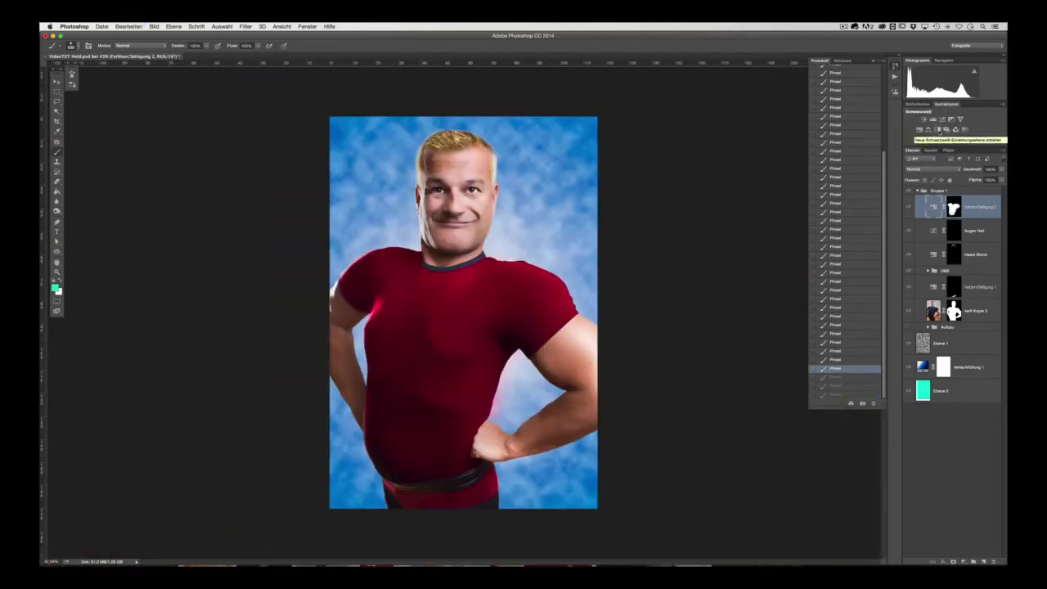
# Step: Add a Black & White adjustment with a lowered Blue slider and an inverted mask
pyautogui.click(939, 129)
pyautogui.moveTo(704, 353); pyautogui.dragTo(682, 353)
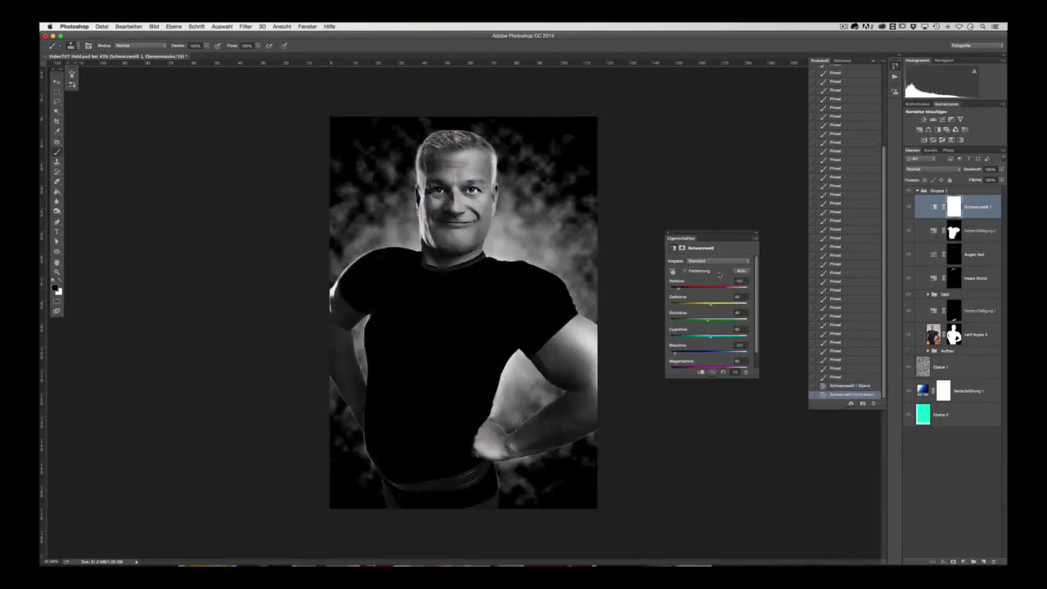
pyautogui.click(756, 234)
pyautogui.hotkey('ctrl', 'i')
# Step: Paint white over the navy collar to turn it dark grey, then fit the figure
pyautogui.scroll(1, 458, 296)
pyautogui.scroll(3, 458, 297)
pyautogui.moveTo(280, 304); pyautogui.dragTo(246, 304)
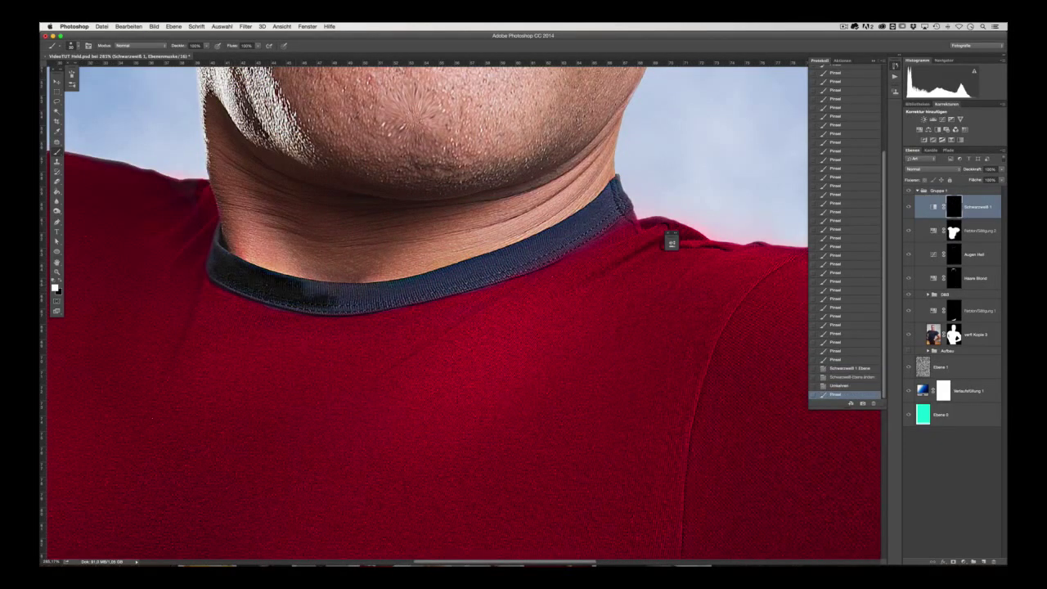
pyautogui.moveTo(380, 289)
pyautogui.mouseDown()
pyautogui.moveTo(512, 263)
pyautogui.moveTo(617, 200)
pyautogui.mouseUp()
pyautogui.moveTo(573, 237); pyautogui.dragTo(446, 278)
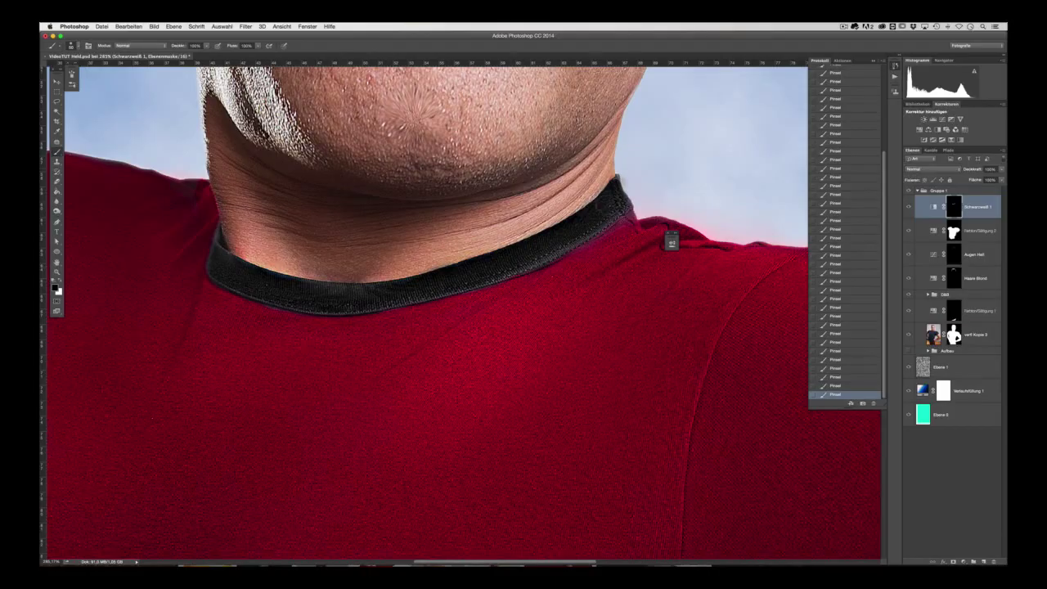
pyautogui.hotkey('ctrl', '0')
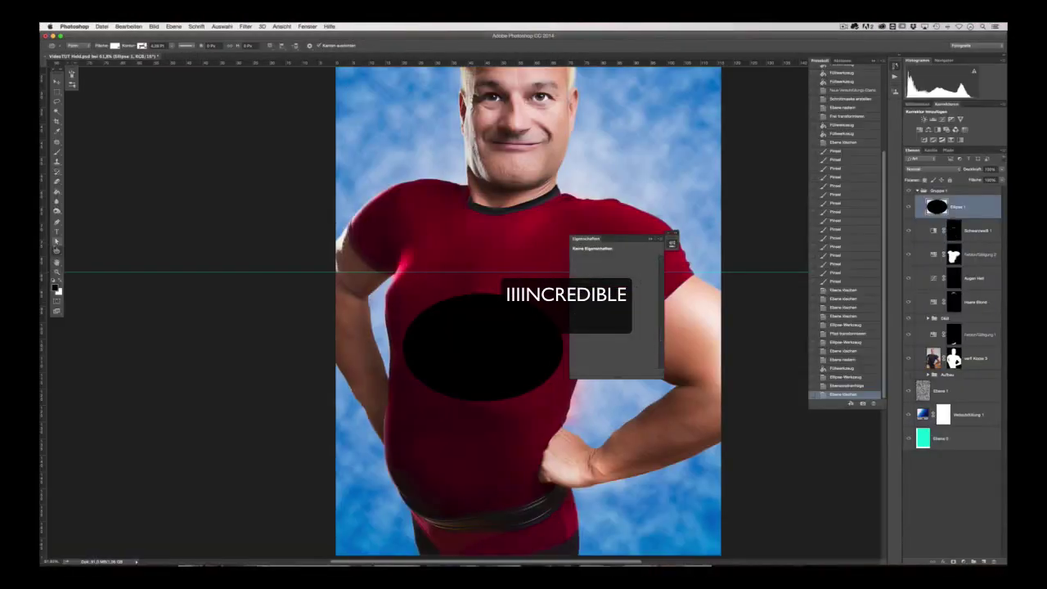
# Step: Draw a tall yellow rectangle inside the black oval as the 'i' bar
pyautogui.moveTo(464, 330)
pyautogui.mouseDown()
pyautogui.moveTo(499, 393)
pyautogui.moveTo(490, 399)
pyautogui.mouseUp()
pyautogui.click(114, 45)
pyautogui.click(82, 70)
pyautogui.click(128, 26)
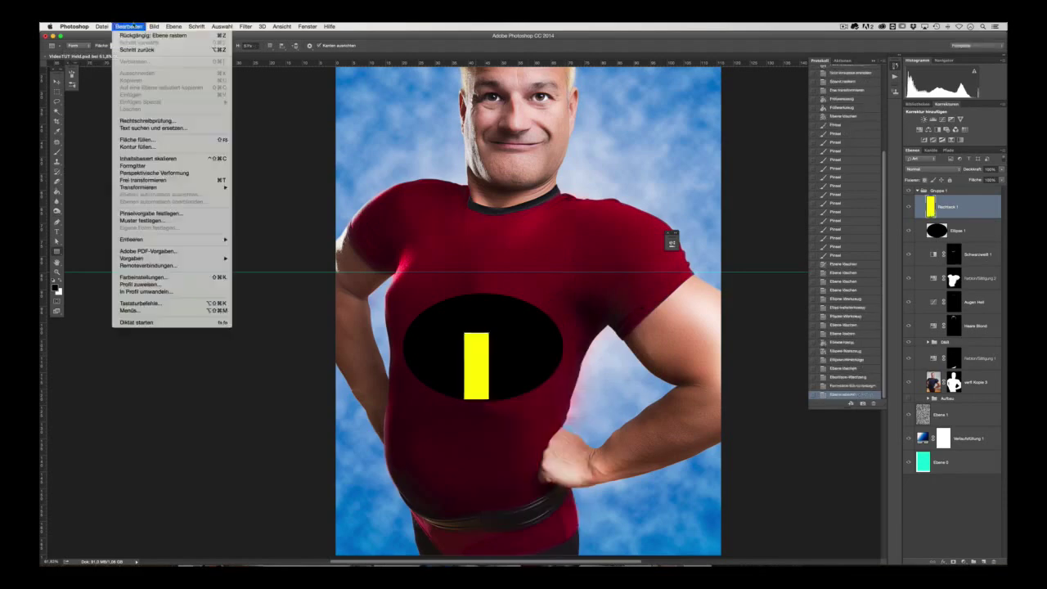
pyautogui.click(147, 163)
pyautogui.scroll(3, 485, 370)
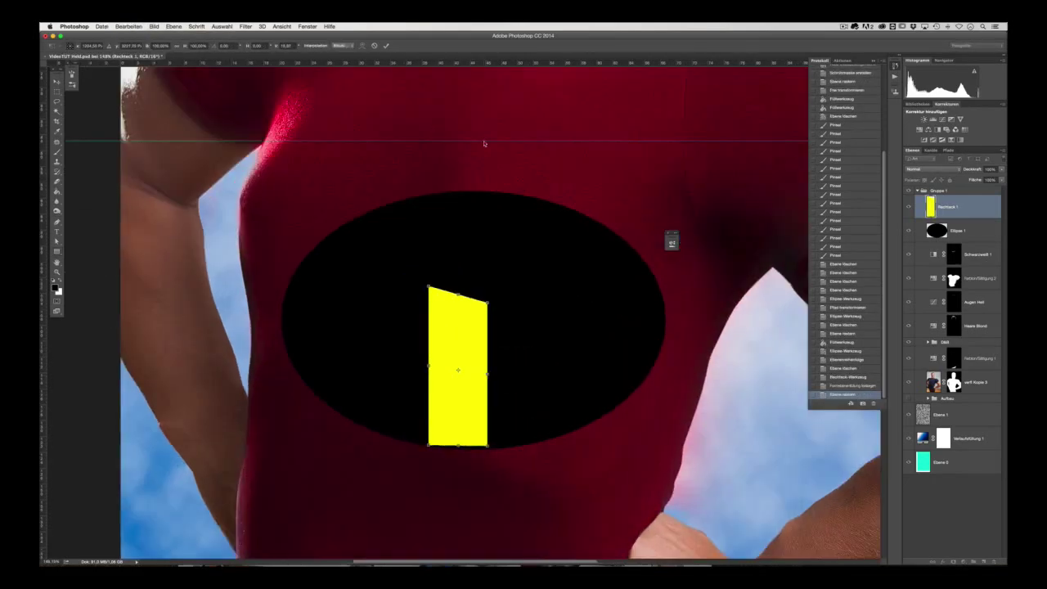
pyautogui.press('Return')
# Step: Split the yellow bar with a gap, merge the pieces, and stretch the bar upward
pyautogui.hotkey('ctrl', 'j')
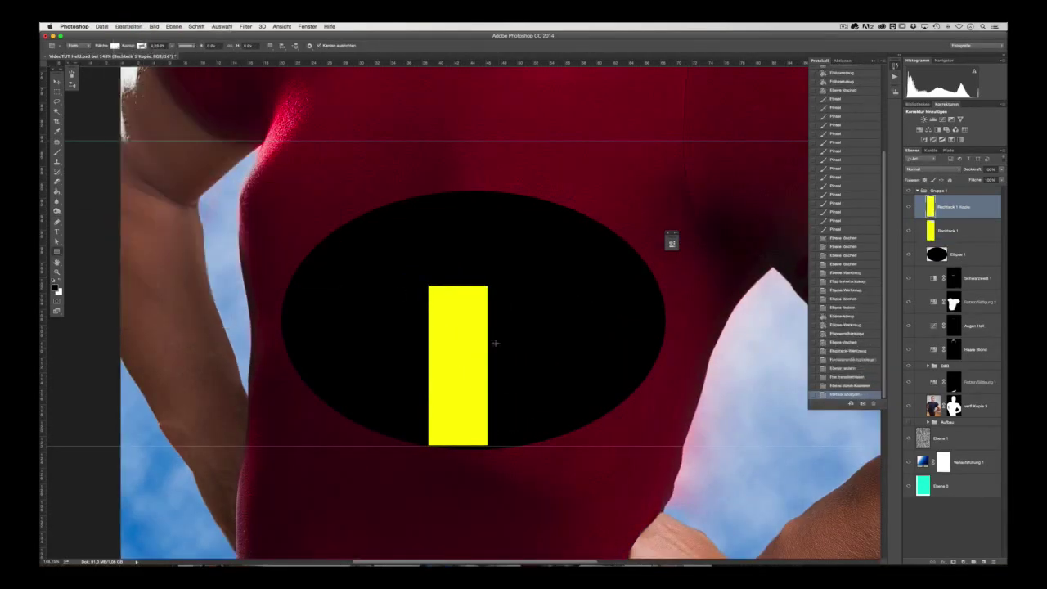
pyautogui.moveTo(493, 344); pyautogui.dragTo(493, 185)
pyautogui.press('Return')
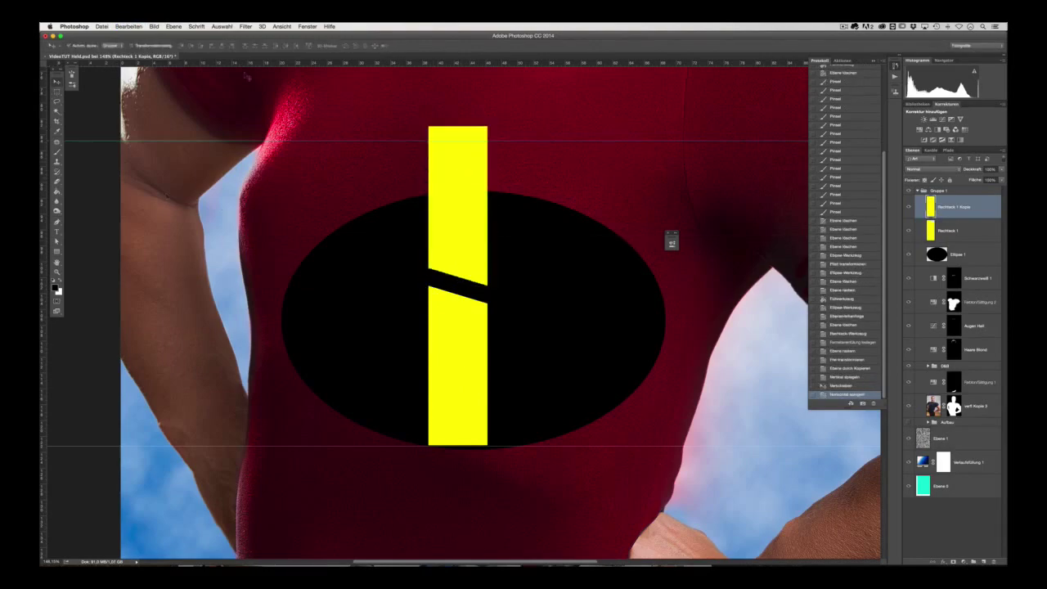
pyautogui.press('Delete')
pyautogui.hotkey('ctrl', 'd')
pyautogui.hotkey('ctrl', 'e')
pyautogui.hotkey('ctrl', 't')
pyautogui.moveTo(461, 222); pyautogui.dragTo(462, 192)
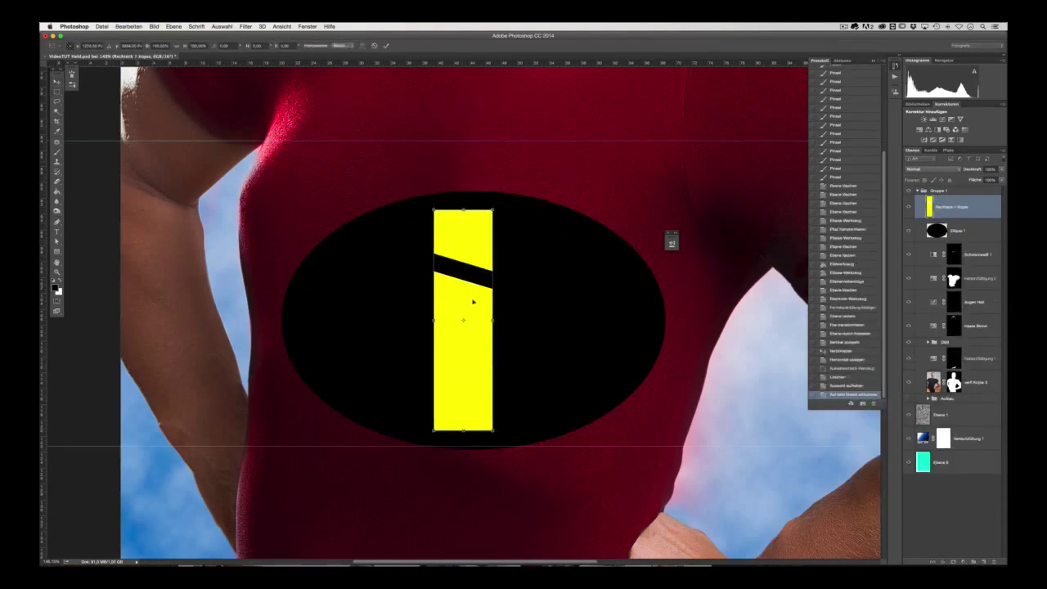
pyautogui.press('Return')
# Step: Check a Mr. Incredible reference, then draw a yellow ellipse dot above the bar
pyautogui.hotkey('ctrl', '0')
pyautogui.click(472, 544)
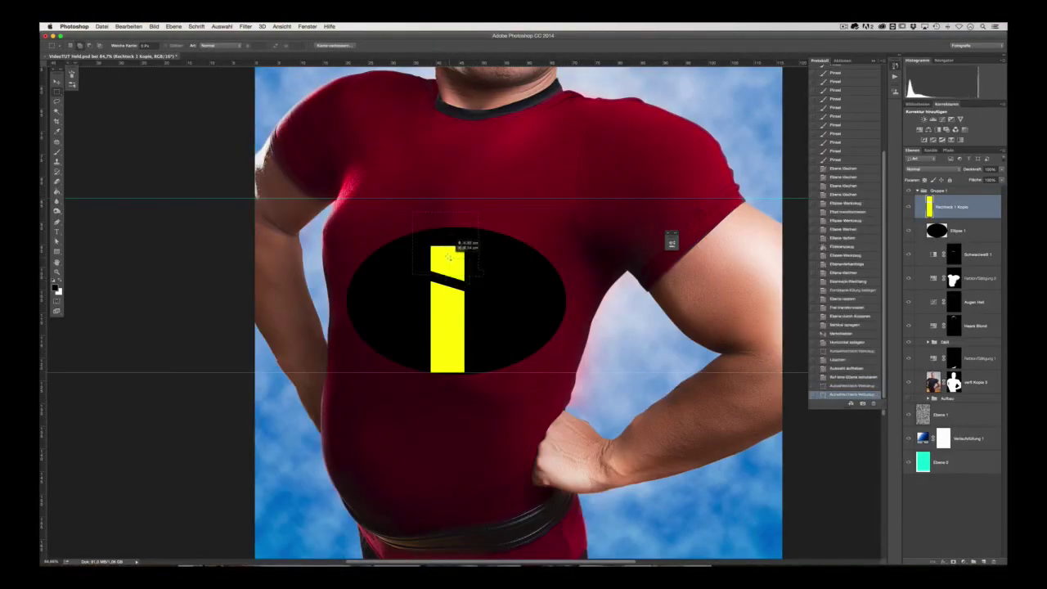
pyautogui.press('u')
pyautogui.moveTo(431, 248); pyautogui.dragTo(480, 278)
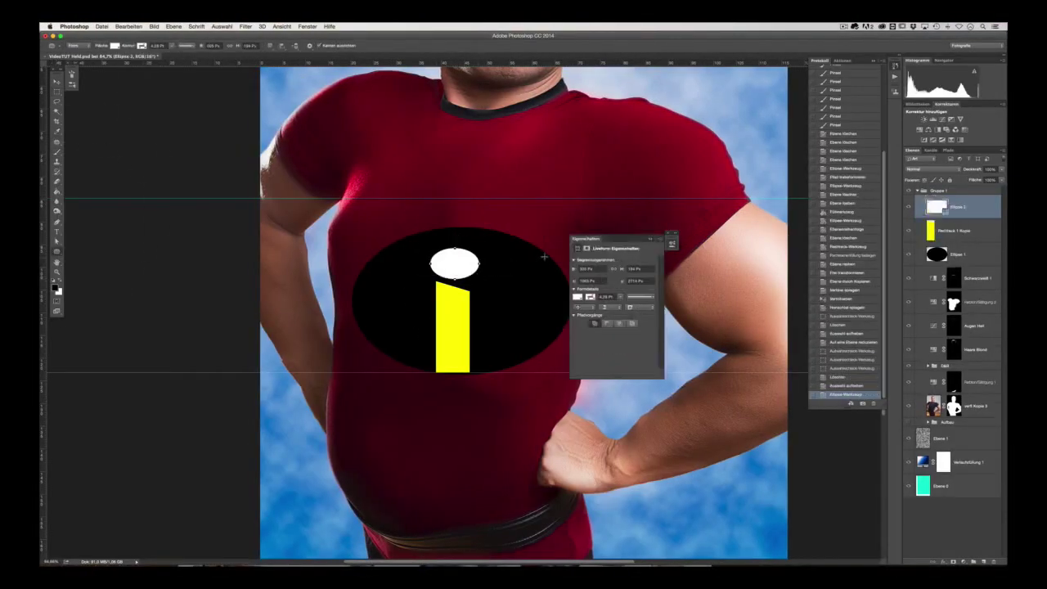
pyautogui.click(115, 45)
pyautogui.click(82, 86)
pyautogui.hotkey('ctrl', 't')
pyautogui.press('Return')
# Step: Shrink the black oval to fit more tightly around the yellow 'i'
pyautogui.hotkey('alt', '[')
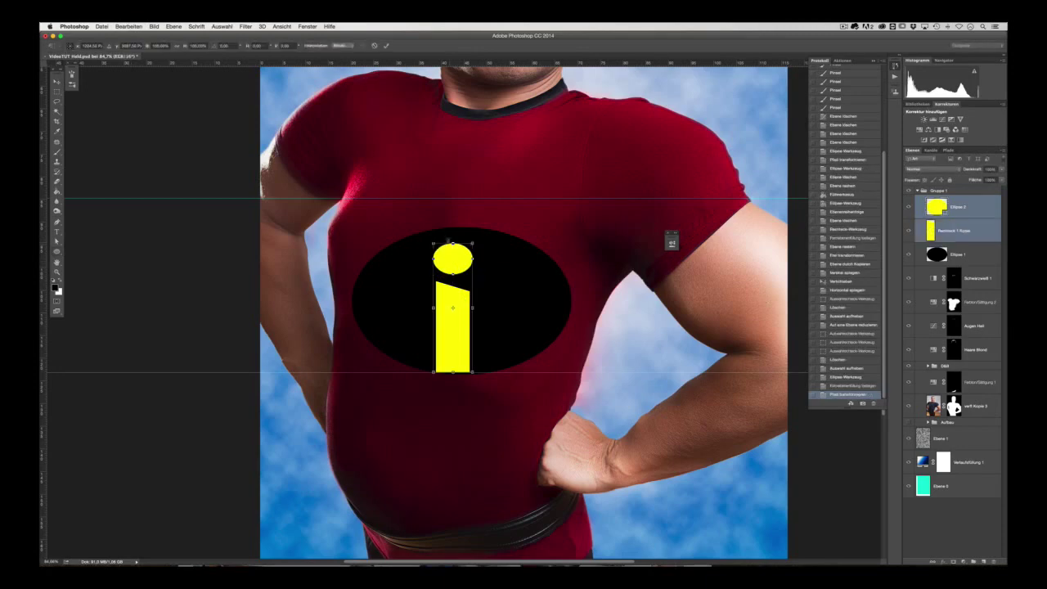
pyautogui.hotkey('alt', '[')
pyautogui.hotkey('ctrl', 't')
pyautogui.moveTo(571, 373); pyautogui.dragTo(567, 372)
pyautogui.press('Return')
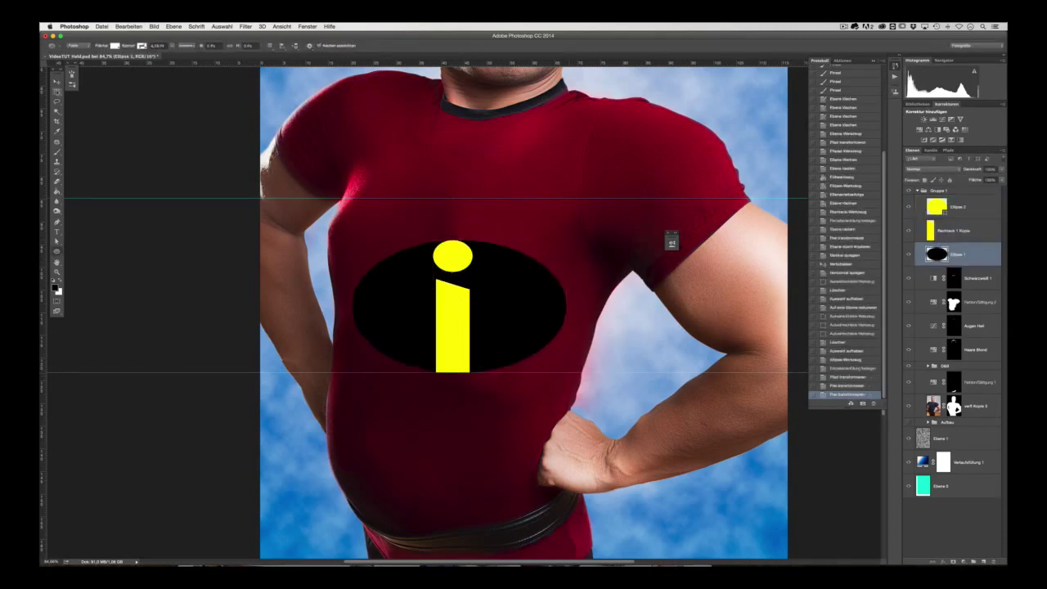
# Step: Copy the oval's left half to its own layer, then mirror a copy to form the right half
pyautogui.press('m')
pyautogui.rightClick(940, 253)
pyautogui.click(903, 290)
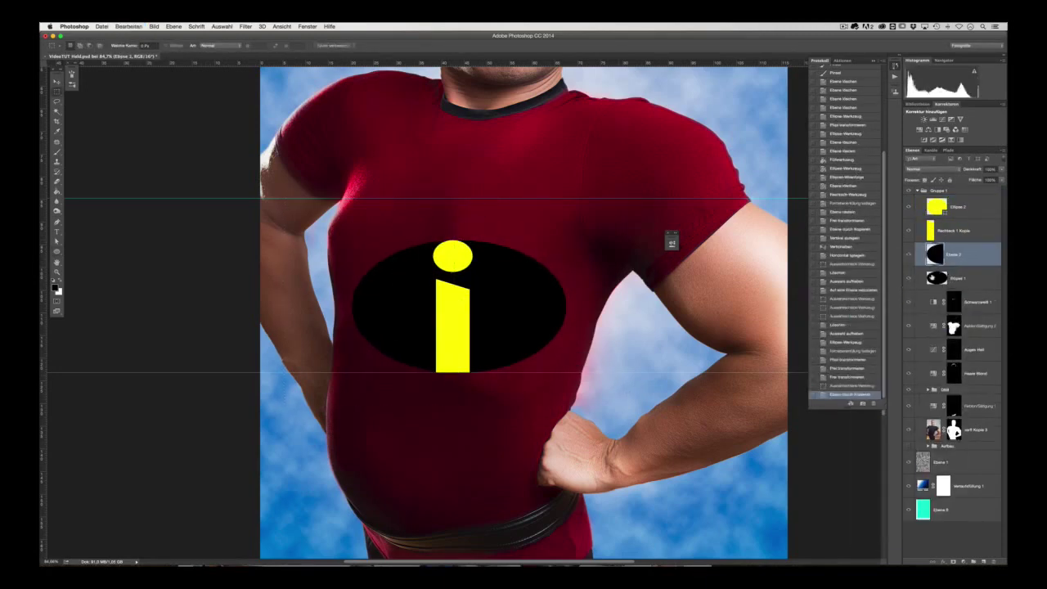
pyautogui.hotkey('ctrl', 'j')
pyautogui.click(117, 26)
pyautogui.click(270, 274)
pyautogui.press('Return')
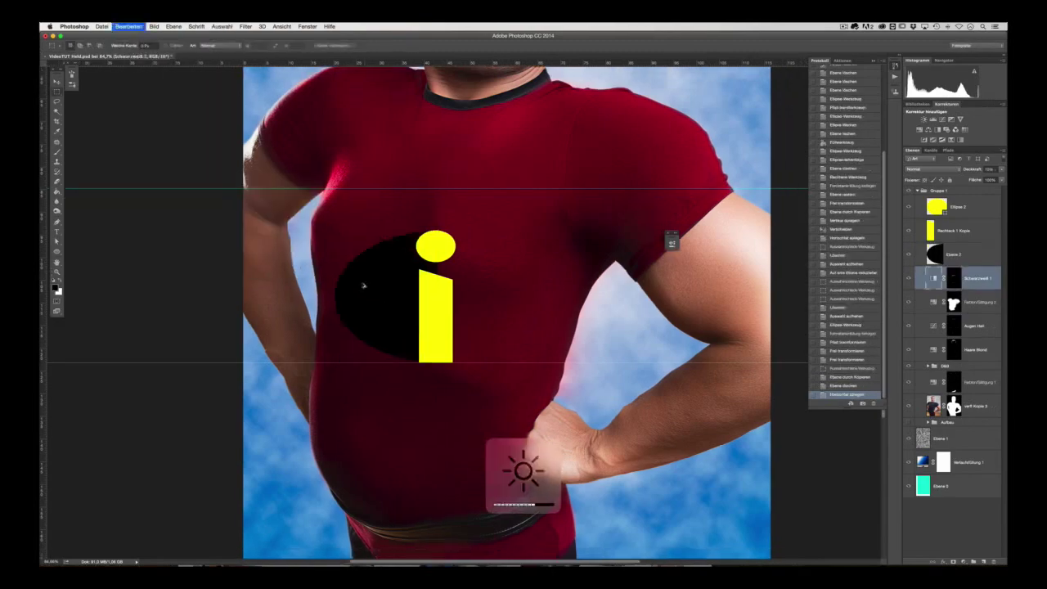
pyautogui.click(117, 26)
pyautogui.click(270, 274)
pyautogui.click(128, 26)
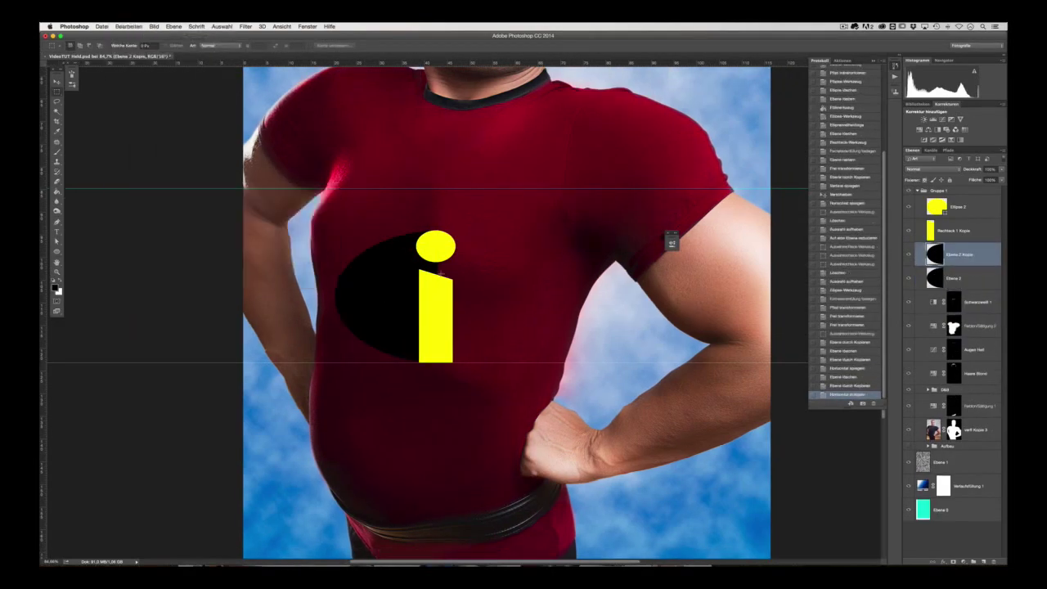
pyautogui.moveTo(384, 295)
pyautogui.mouseDown()
pyautogui.moveTo(483, 299)
pyautogui.moveTo(437, 238)
pyautogui.mouseUp()
# Step: Apply free transforms to the left and right half-oval layers
pyautogui.click(953, 278)
pyautogui.hotkey('ctrl', 't')
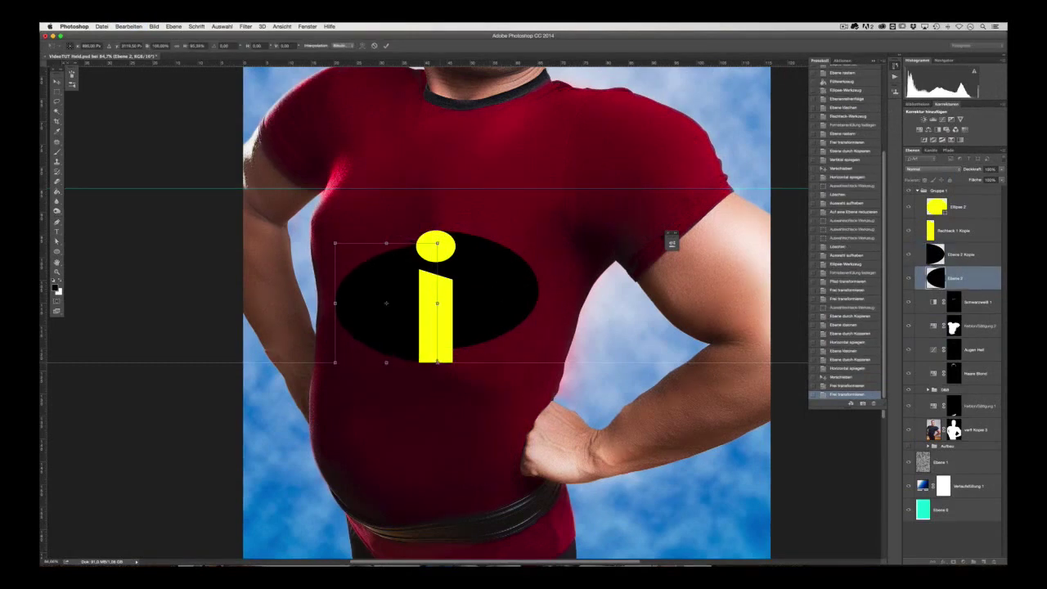
pyautogui.press('Return')
pyautogui.hotkey('alt', ']')
pyautogui.hotkey('ctrl', 't')
pyautogui.press('Return')
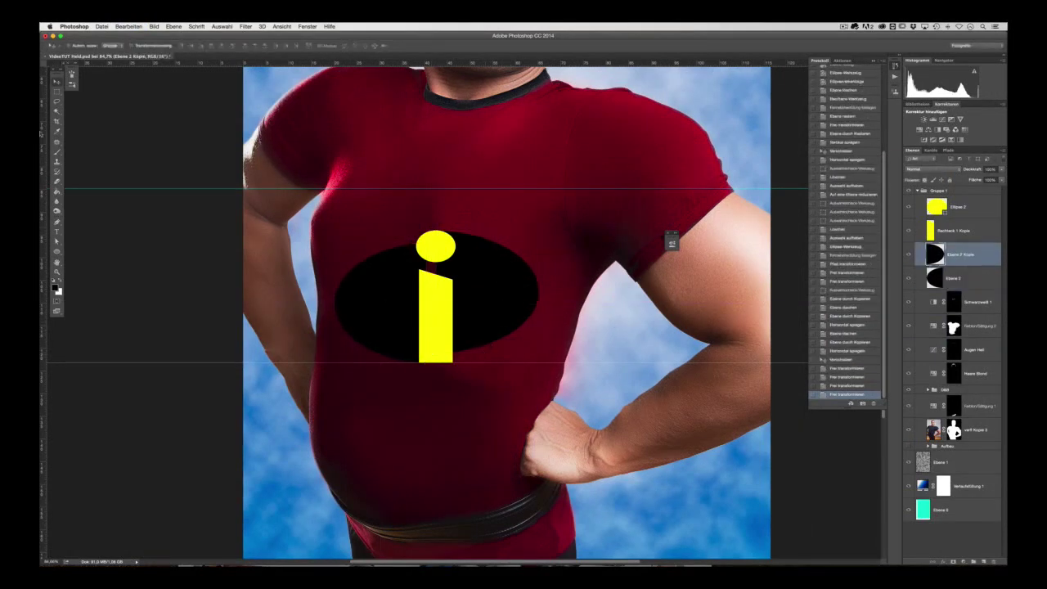
# Step: Narrow the left and right black half-ovals slightly inward
pyautogui.click(953, 278)
pyautogui.hotkey('ctrl', 't')
pyautogui.moveTo(336, 296); pyautogui.dragTo(346, 296)
pyautogui.press('Return')
pyautogui.hotkey('alt', ']')
pyautogui.hotkey('ctrl', 't')
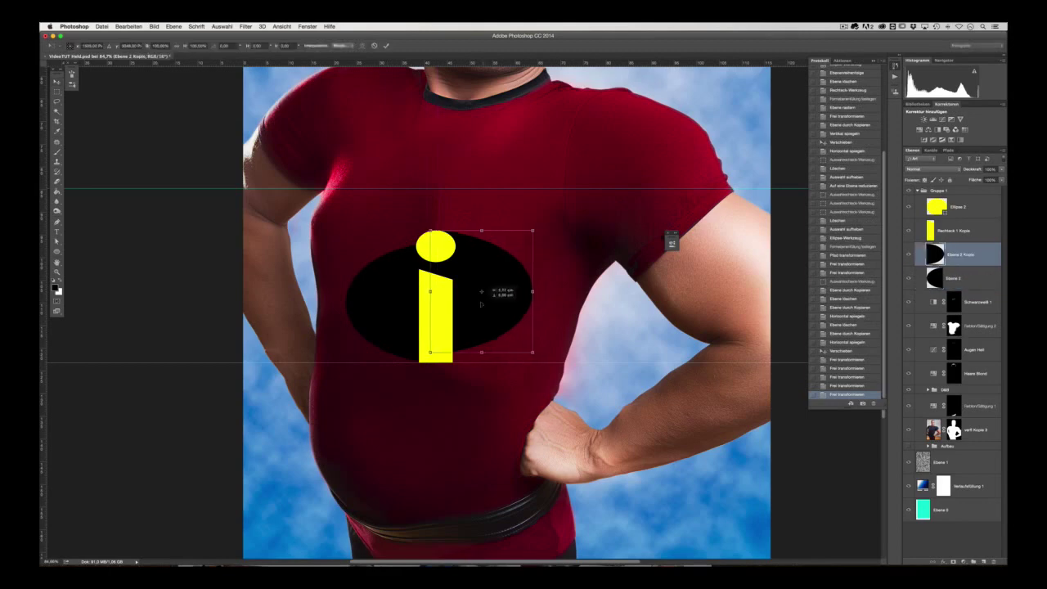
pyautogui.moveTo(538, 296); pyautogui.dragTo(529, 296)
pyautogui.press('Return')
# Step: Group the emblem layers and name the group 'Logo'
pyautogui.keyDown('shift'); pyautogui.click(953, 206); pyautogui.keyUp('shift')
pyautogui.hotkey('ctrl', 'g')
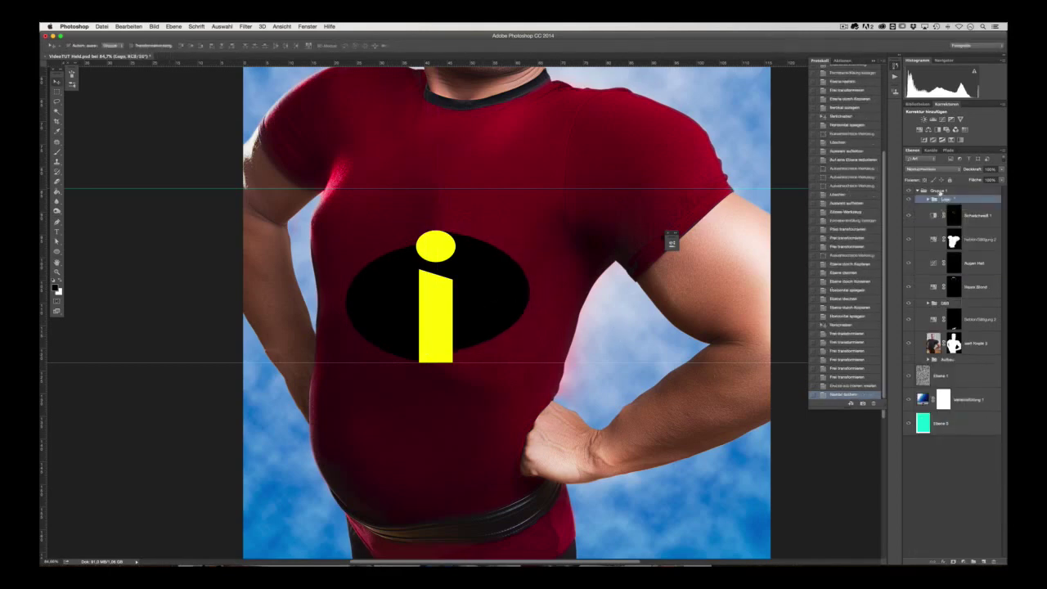
pyautogui.doubleClick(947, 199)
pyautogui.write('Logo')
pyautogui.press('Return')
# Step: Duplicate the half-oval and try an orange-to-yellow gradient, undoing the canvas-wide fill
pyautogui.hotkey('ctrl', 't')
pyautogui.press('Return')
pyautogui.hotkey('ctrl', 'j')
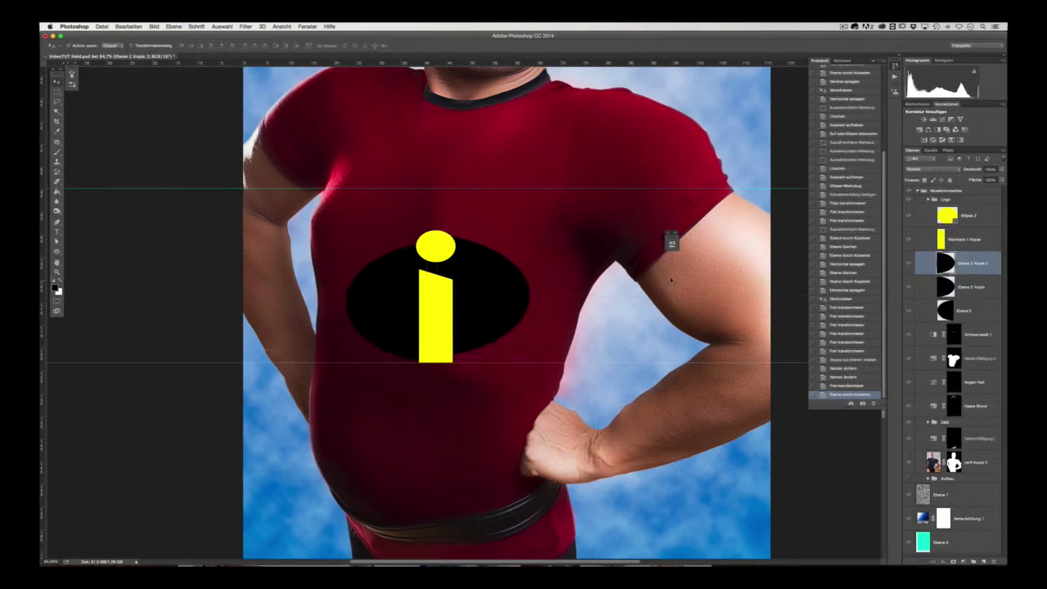
pyautogui.click(56, 286)
pyautogui.click(832, 434)
pyautogui.click(908, 336)
pyautogui.moveTo(56, 192); pyautogui.dragTo(90, 191)
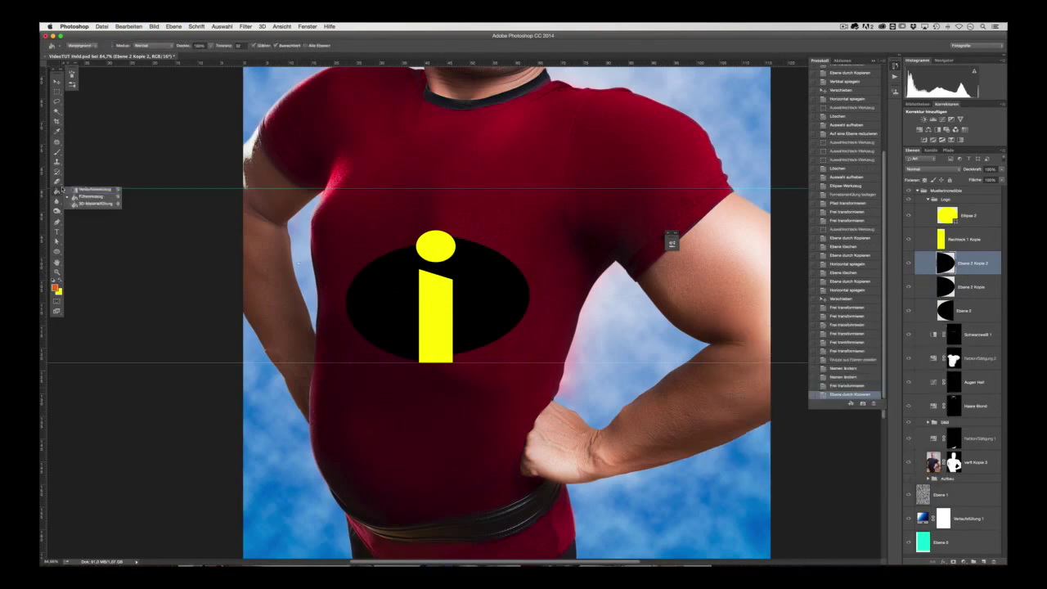
pyautogui.moveTo(483, 298); pyautogui.dragTo(521, 275)
pyautogui.hotkey('ctrl', 'z')
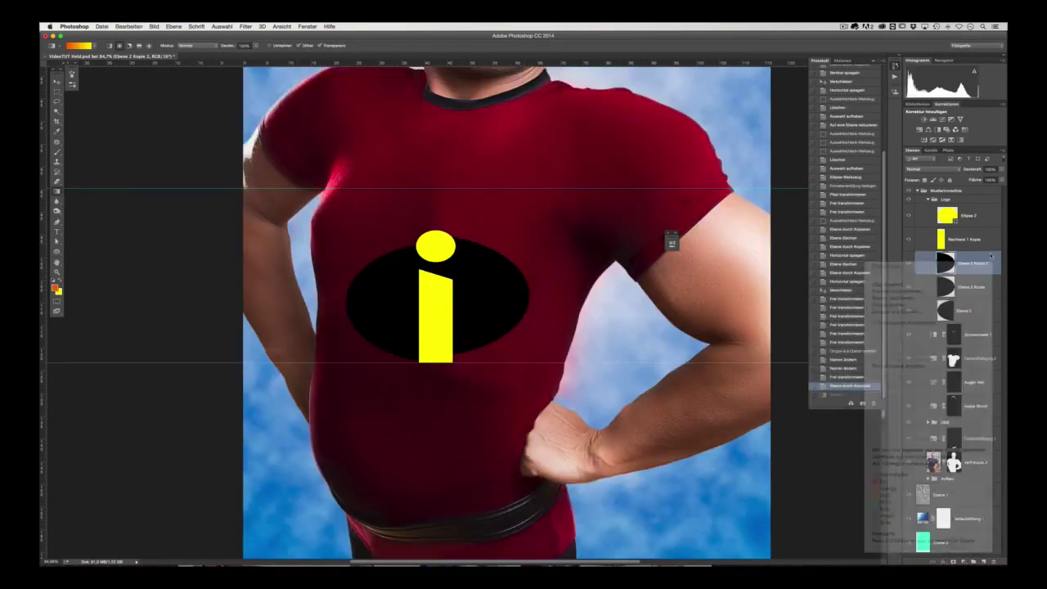
# Step: Clip an orange-yellow gradient to the half-oval and raise the black half, leaving an orange crescent
pyautogui.rightClick(973, 262)
pyautogui.click(923, 368)
pyautogui.moveTo(483, 299); pyautogui.dragTo(521, 327)
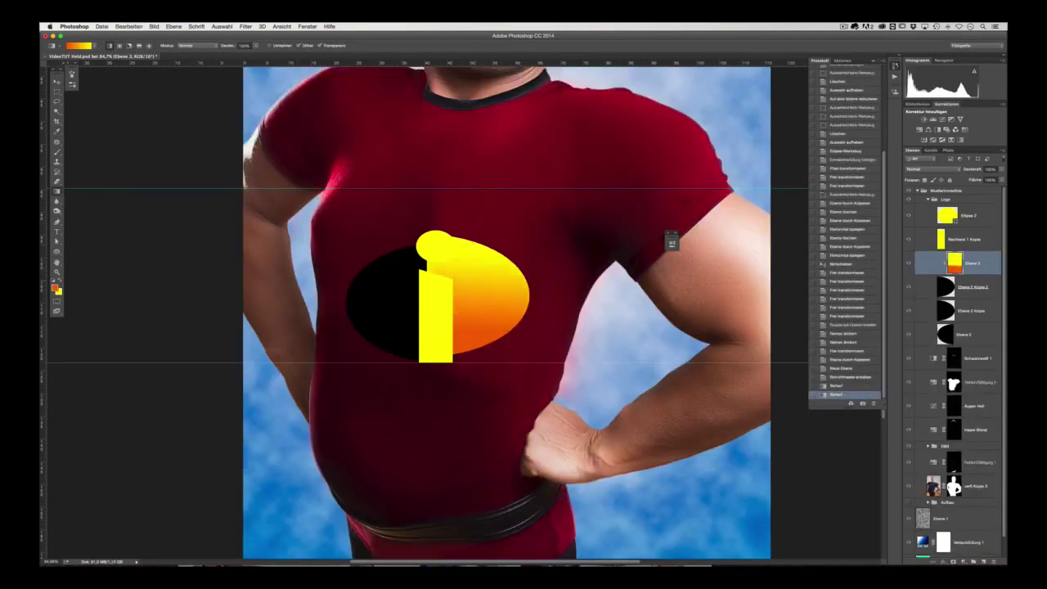
pyautogui.moveTo(436, 250)
pyautogui.mouseDown()
pyautogui.moveTo(524, 343)
pyautogui.moveTo(553, 350)
pyautogui.mouseUp()
pyautogui.hotkey('alt', '[')
pyautogui.hotkey('ctrl', ']')
pyautogui.hotkey('ctrl', 't')
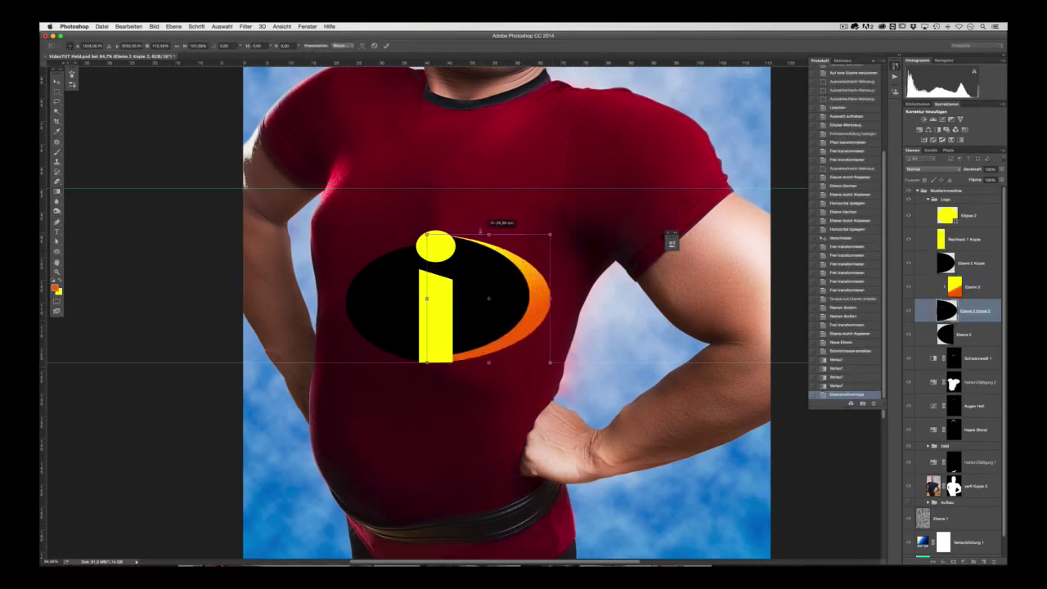
pyautogui.press('Return')
# Step: Duplicate the gradient layer, move it up, and clip it to the layer below
pyautogui.click(984, 291)
pyautogui.hotkey('ctrl', 'j')
pyautogui.hotkey('ctrl', ']')
pyautogui.rightClick(973, 262)
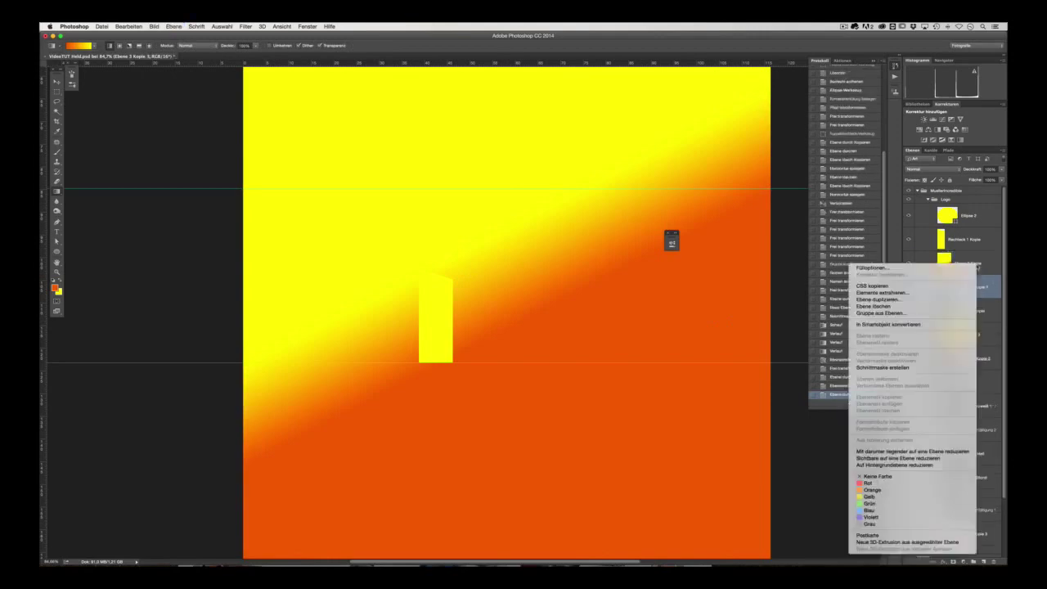
pyautogui.click(923, 368)
# Step: Duplicate the Ebene 2 Kopie 3 half-oval, clip it, and reshape it as the rim
pyautogui.click(966, 286)
pyautogui.hotkey('ctrl', 'j')
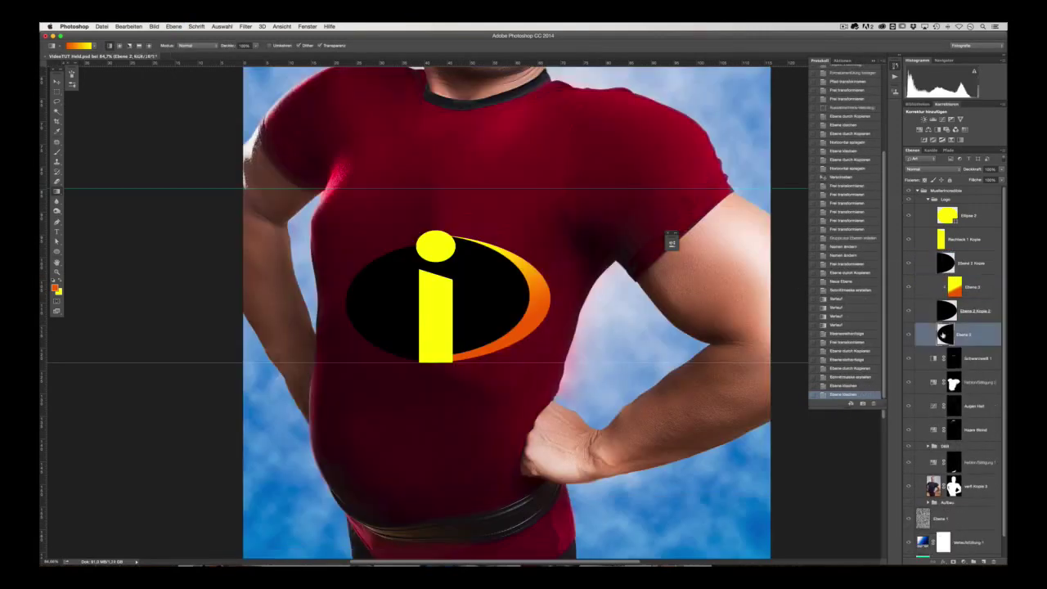
pyautogui.hotkey('ctrl', 'alt', 'g')
pyautogui.moveTo(360, 344); pyautogui.dragTo(388, 233)
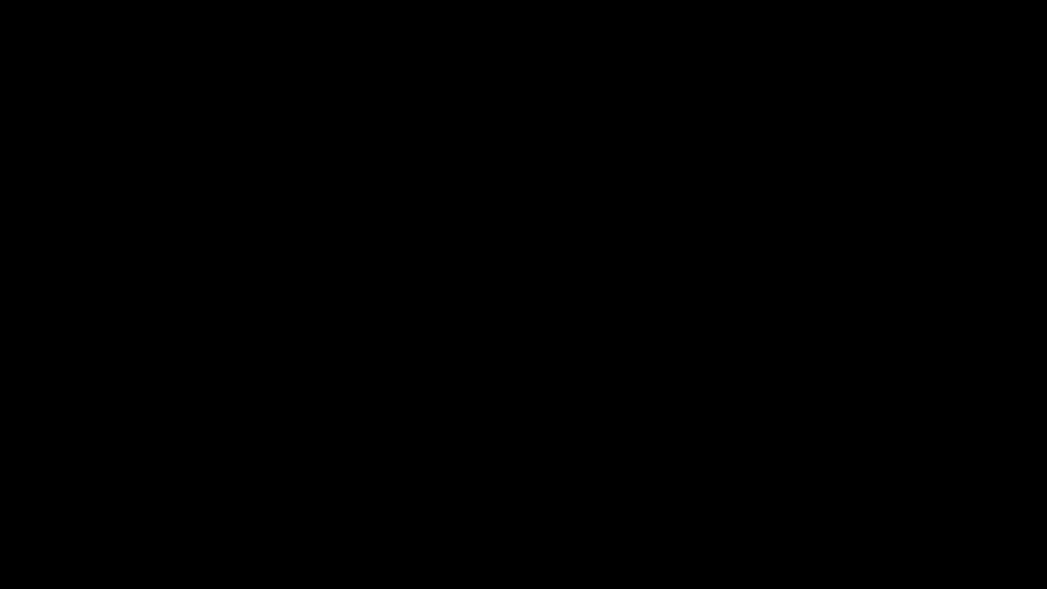
pyautogui.press('Return')
# Step: Paint a yellow-to-orange gradient across the logo's left rim and fit the view
pyautogui.press('g')
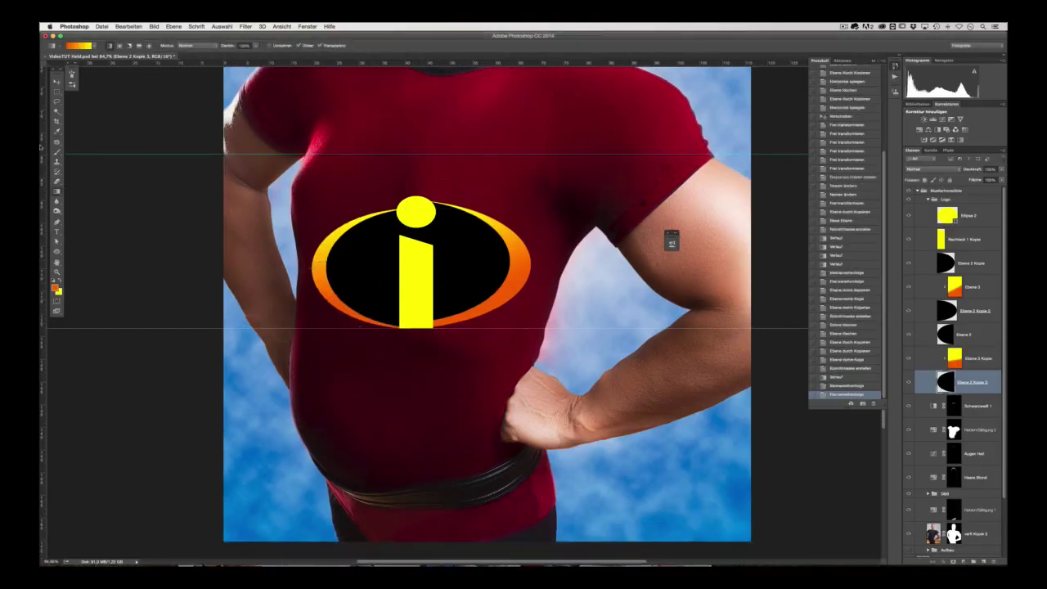
pyautogui.click(977, 358)
pyautogui.moveTo(344, 229); pyautogui.dragTo(327, 278)
pyautogui.moveTo(398, 237); pyautogui.dragTo(347, 299)
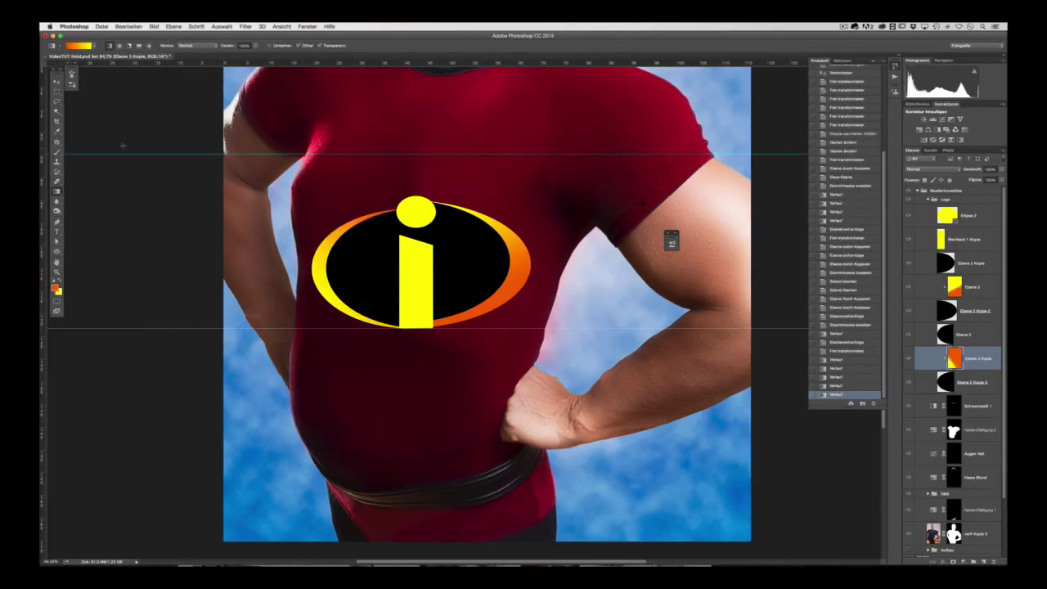
pyautogui.press('v')
pyautogui.hotkey('ctrl', '0')
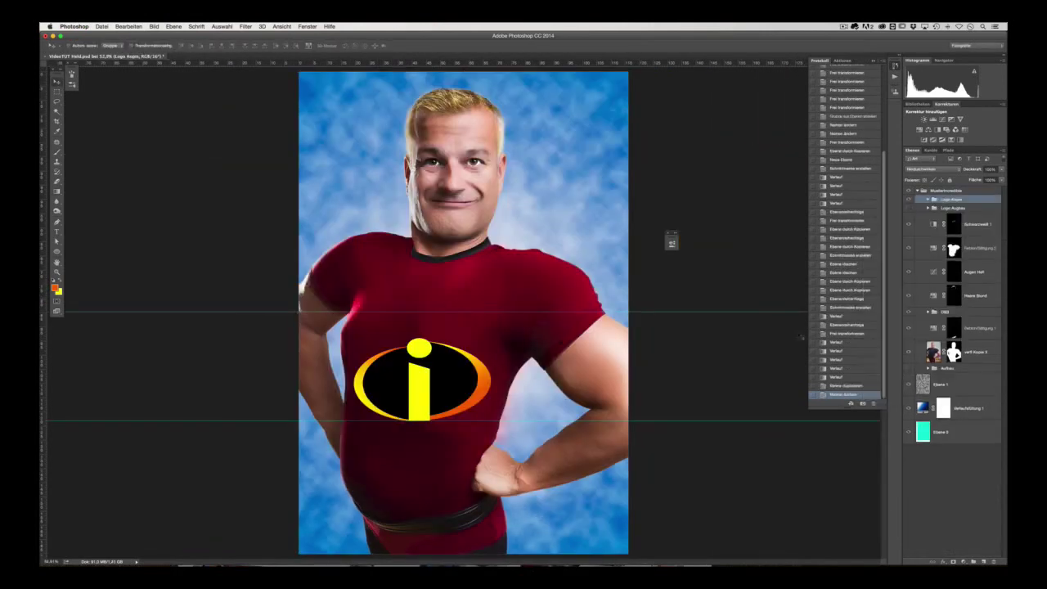
# Step: Merge the logo copy group into one layer, then shrink it and move it up the chest
pyautogui.hotkey('ctrl', 'e')
pyautogui.hotkey('ctrl', 't')
pyautogui.moveTo(490, 425); pyautogui.dragTo(475, 390)
pyautogui.press('Return')
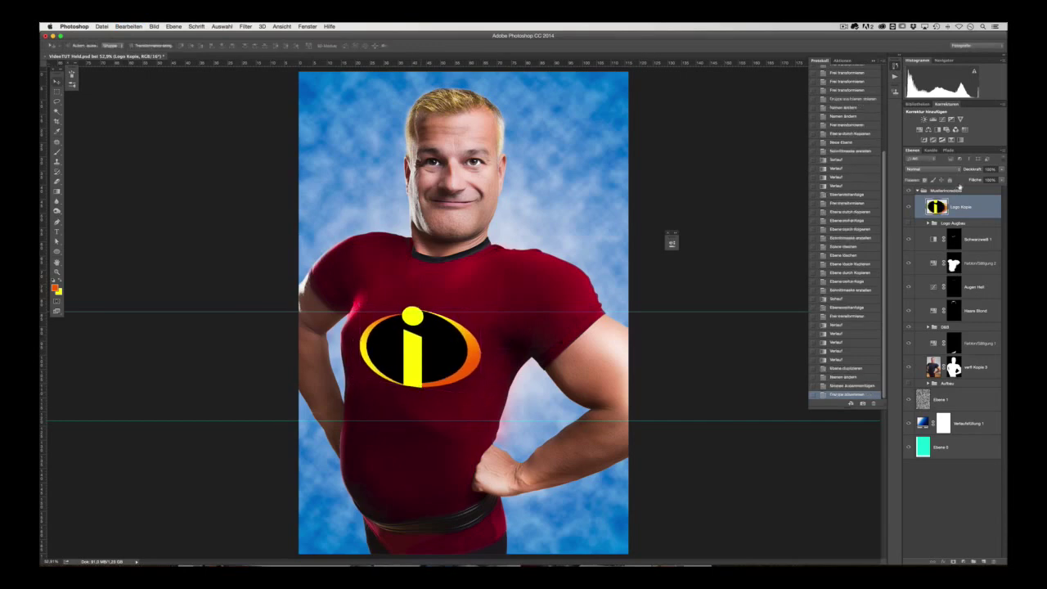
# Step: Duplicate the logo layer and set the copy to about 37% opacity
pyautogui.click(932, 168)
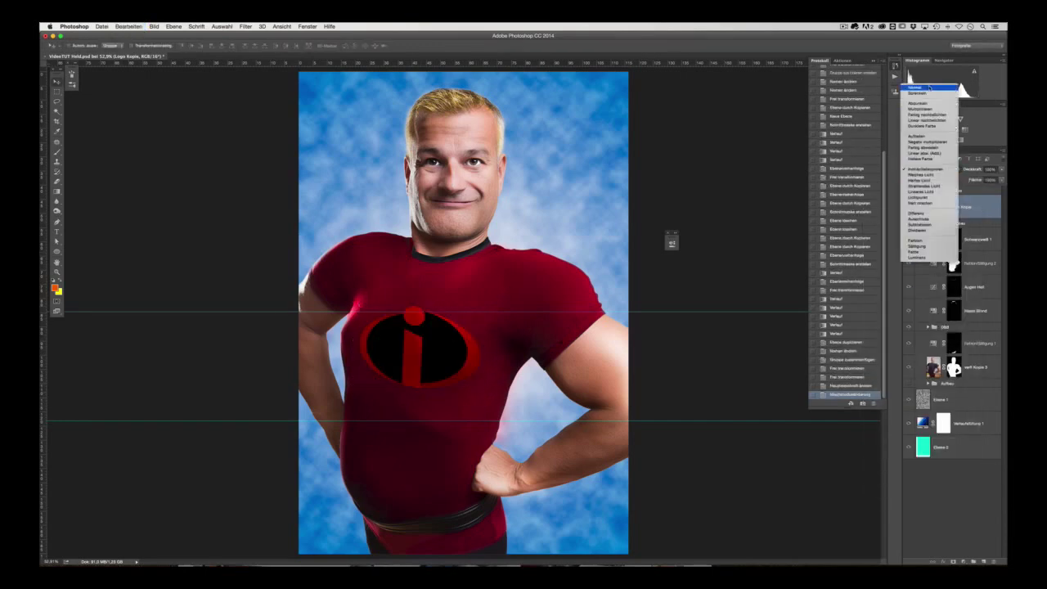
pyautogui.press('Escape')
pyautogui.hotkey('ctrl', 'j')
pyautogui.press('3')
pyautogui.press('7')
# Step: Add a bevel contour and a drop shadow style to the logo copy
pyautogui.doubleClick(974, 208)
pyautogui.click(705, 322)
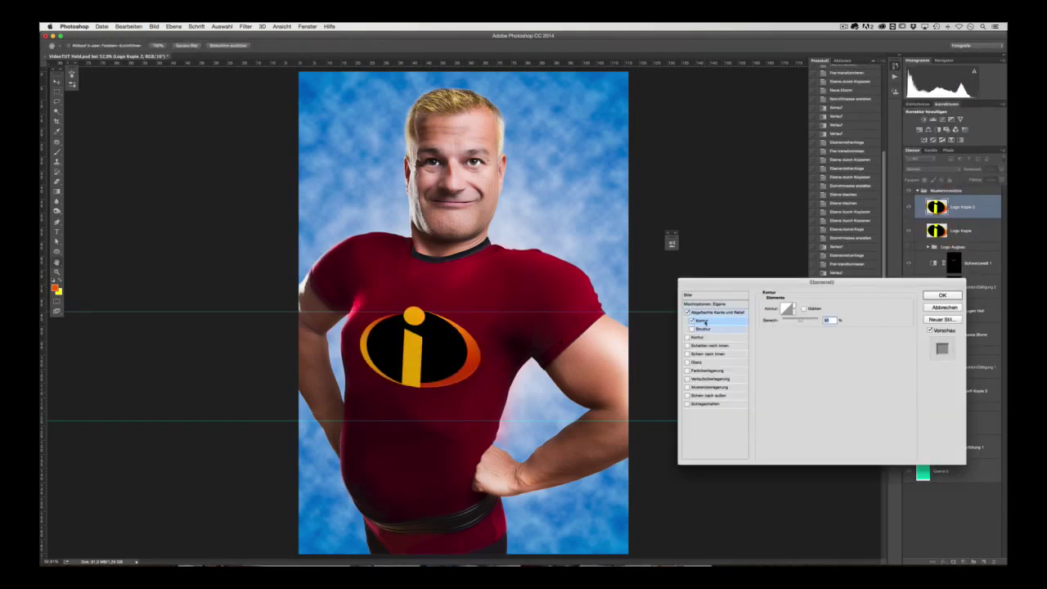
pyautogui.click(704, 404)
pyautogui.press('Return')
pyautogui.keyDown('shift'); pyautogui.click(957, 230); pyautogui.keyUp('shift')
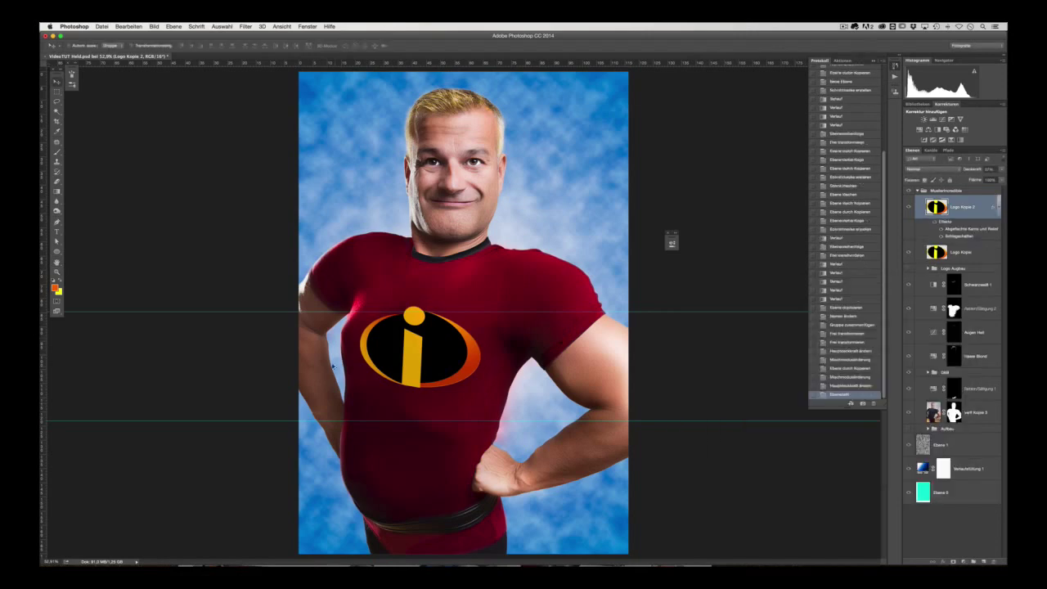
# Step: Convert both logo layers to smart objects, then enlarge, nudge and level the logo on the chest
pyautogui.rightClick(973, 245)
pyautogui.click(916, 325)
pyautogui.hotkey('ctrl', 't')
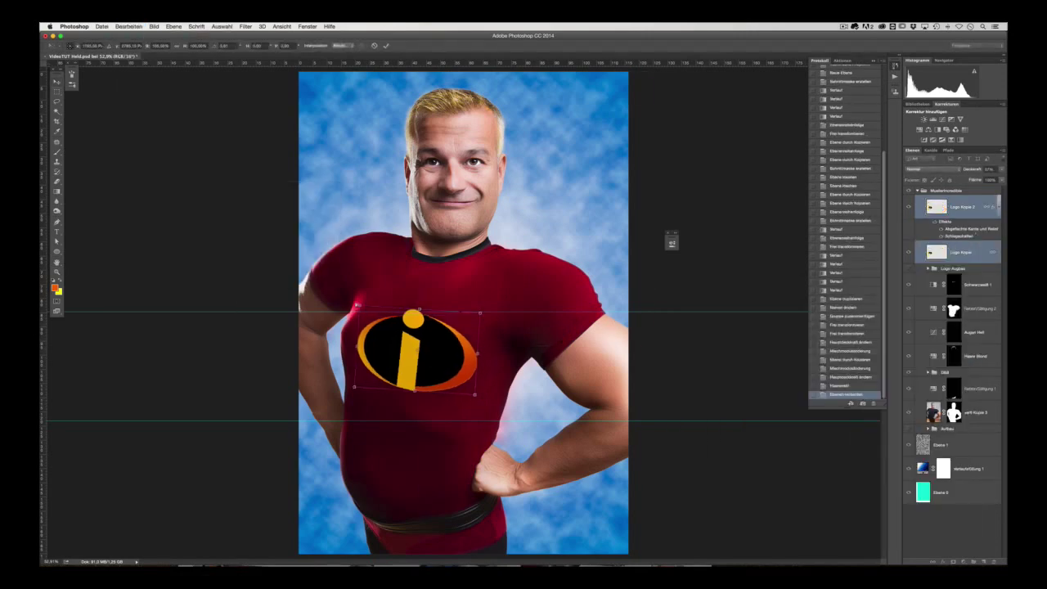
pyautogui.moveTo(442, 335); pyautogui.dragTo(434, 333)
pyautogui.moveTo(471, 395); pyautogui.dragTo(479, 381)
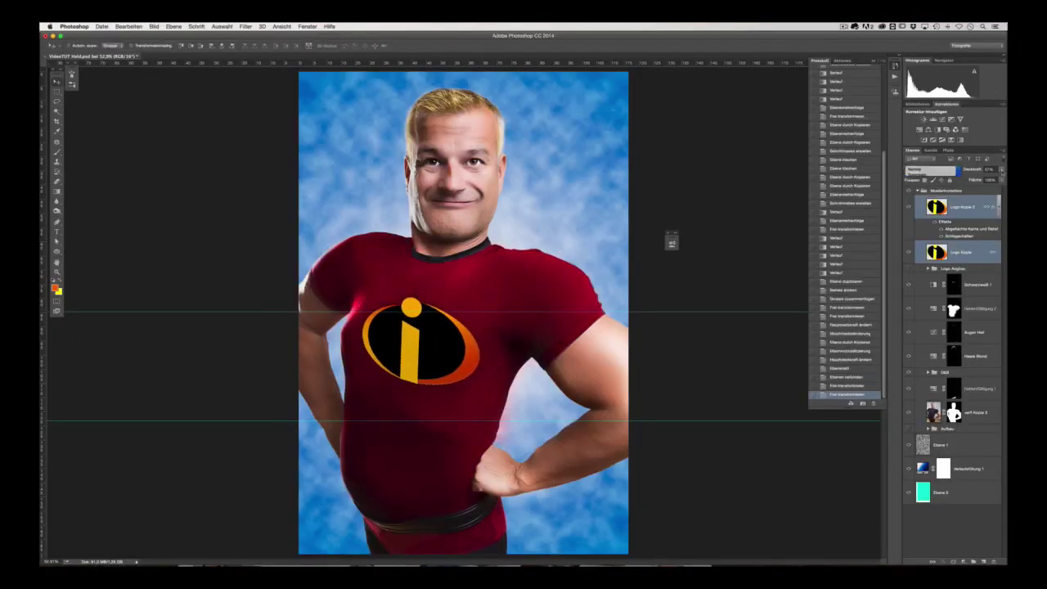
pyautogui.moveTo(488, 288); pyautogui.dragTo(492, 283)
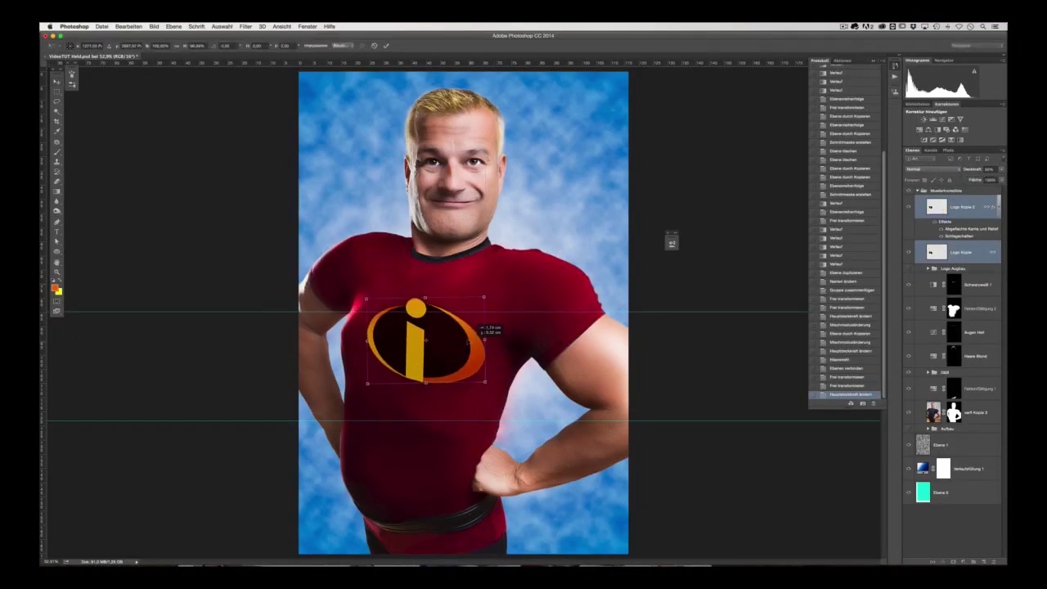
pyautogui.press('Return')
# Step: Delete the two logo copy layers and cut the top strip off the i's stem
pyautogui.press('super+minus')
pyautogui.press('Delete')
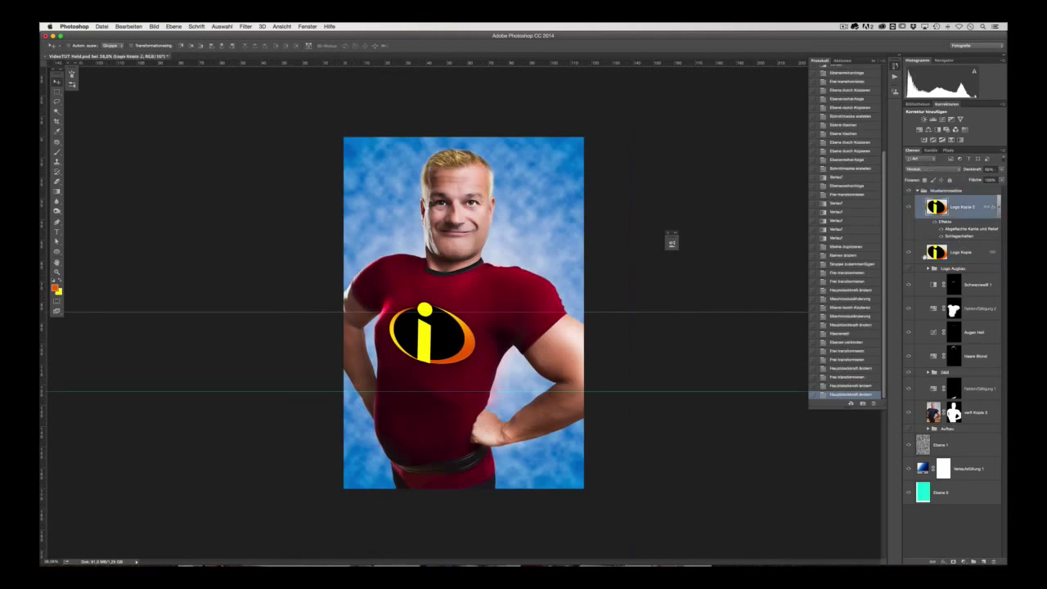
pyautogui.press('Delete')
pyautogui.scroll(5, 458, 316)
pyautogui.moveTo(300, 331); pyautogui.dragTo(372, 354)
pyautogui.press('Delete')
pyautogui.press('super+d')
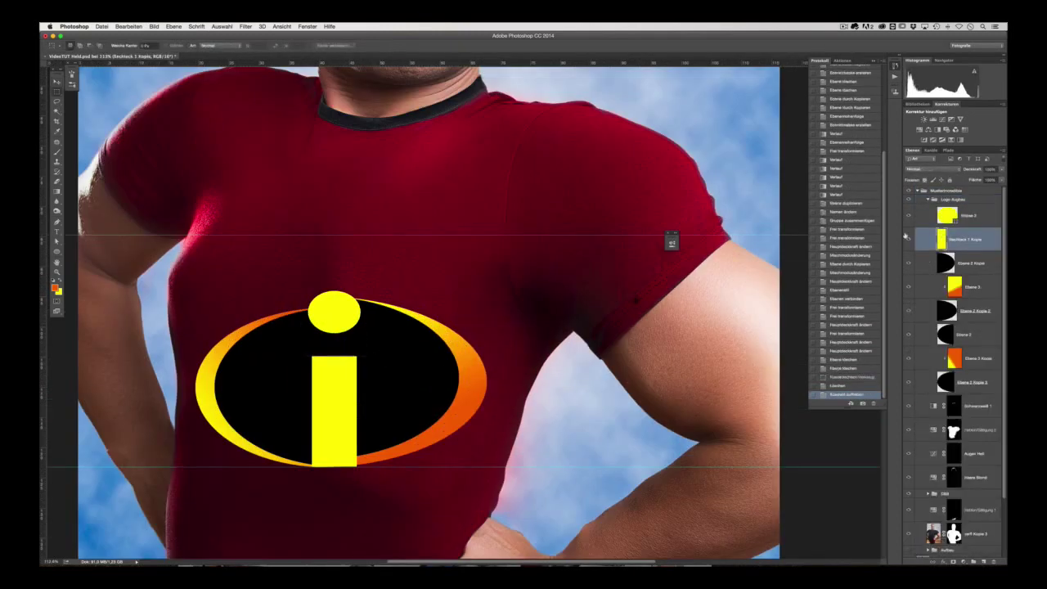
# Step: Resize the i's stem and its dot
pyautogui.press('super+t')
pyautogui.press('Return')
pyautogui.click(330, 315)
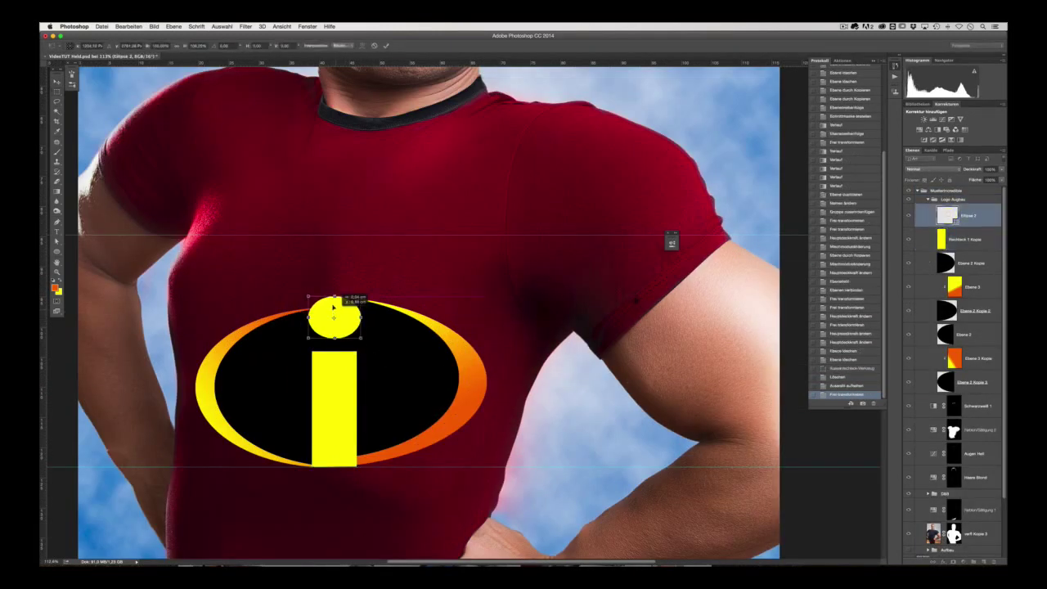
pyautogui.press('Return')
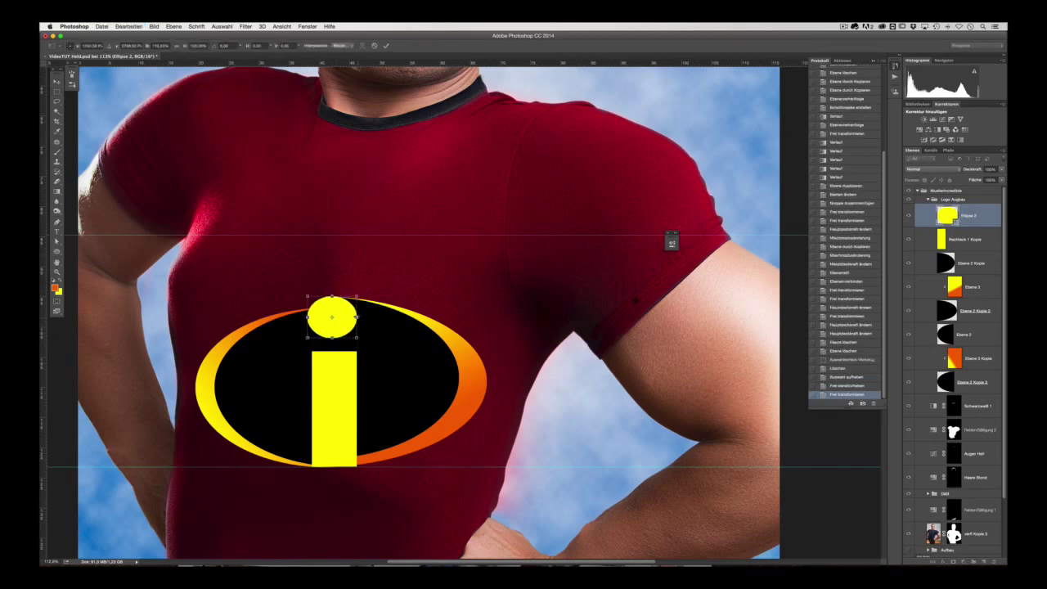
pyautogui.press('super+minus')
# Step: Merge a copy of the logo parts into one layer, then shrink it and move it up
pyautogui.press('super+alt+e')
pyautogui.click(928, 222)
pyautogui.press('super+minus')
pyautogui.click(124, 26)
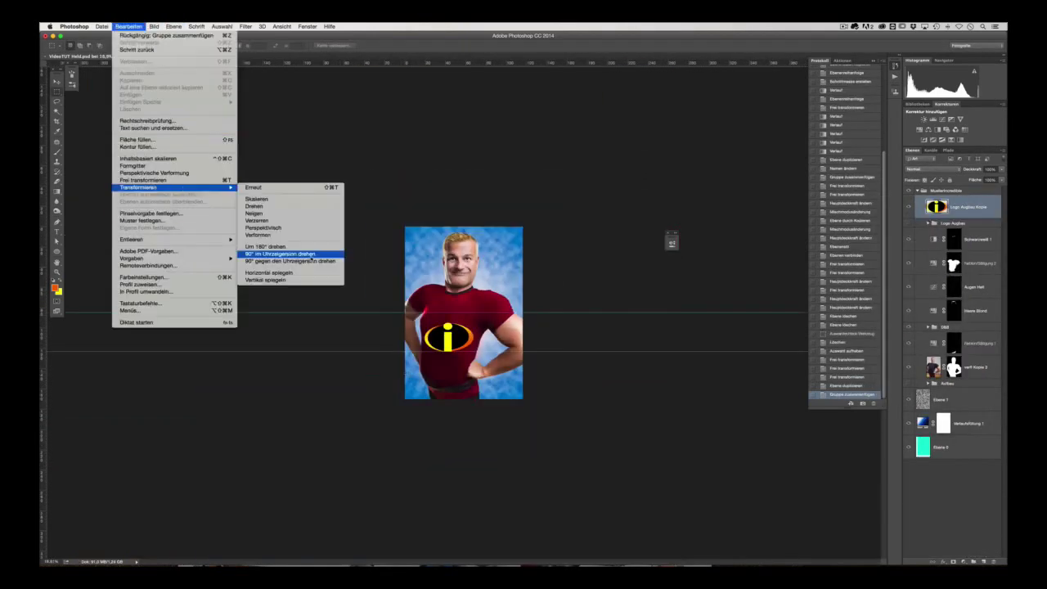
pyautogui.click(270, 256)
pyautogui.press('super+0')
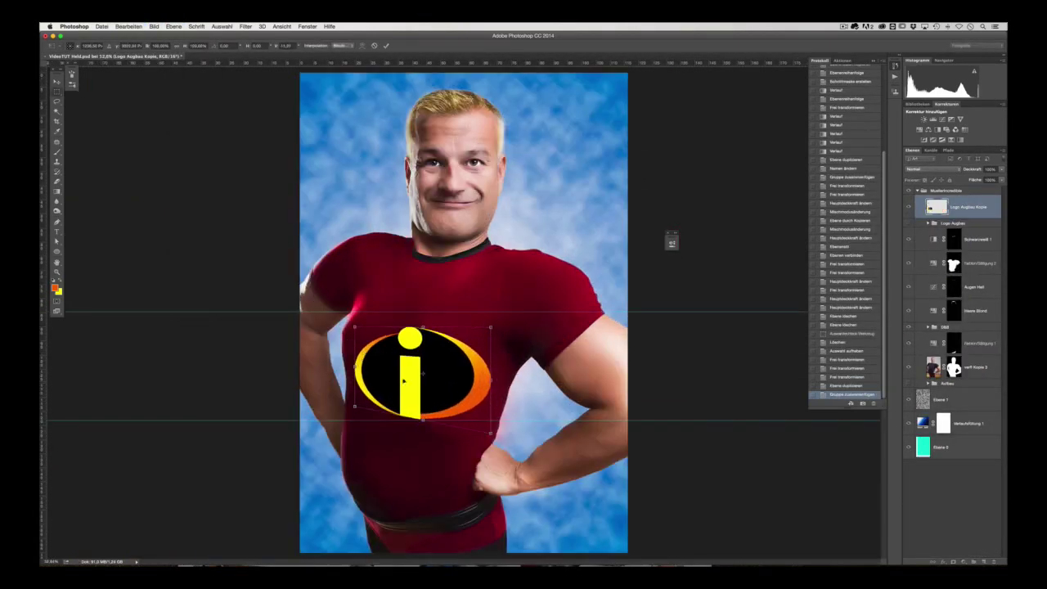
pyautogui.moveTo(486, 429); pyautogui.dragTo(478, 381)
pyautogui.press('Return')
# Step: Warp the logo to the chest curve, use a darker blend mode and about 80% opacity
pyautogui.click(128, 26)
pyautogui.click(294, 324)
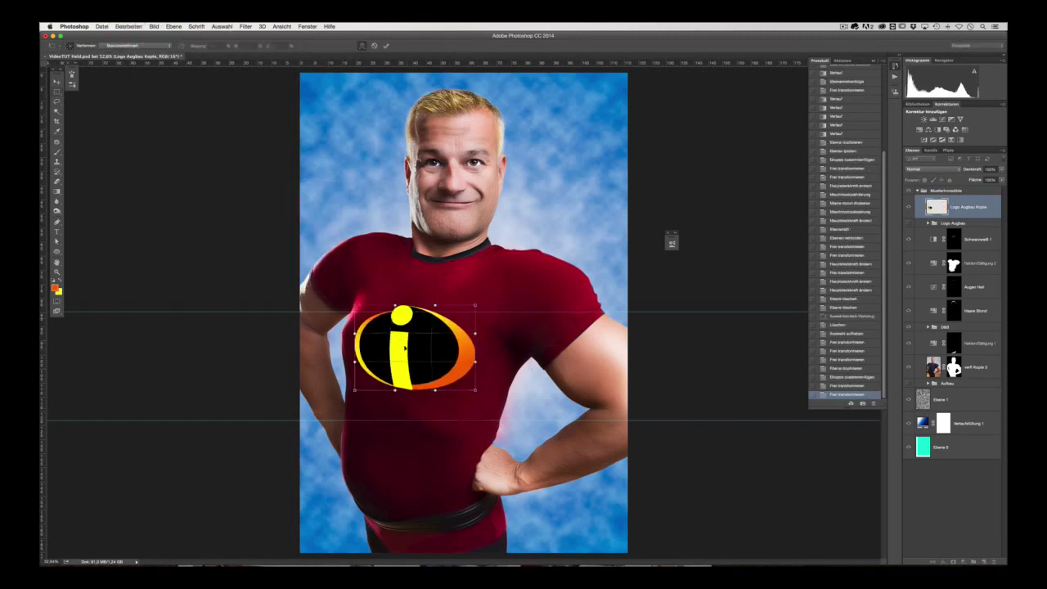
pyautogui.click(933, 168)
pyautogui.click(932, 213)
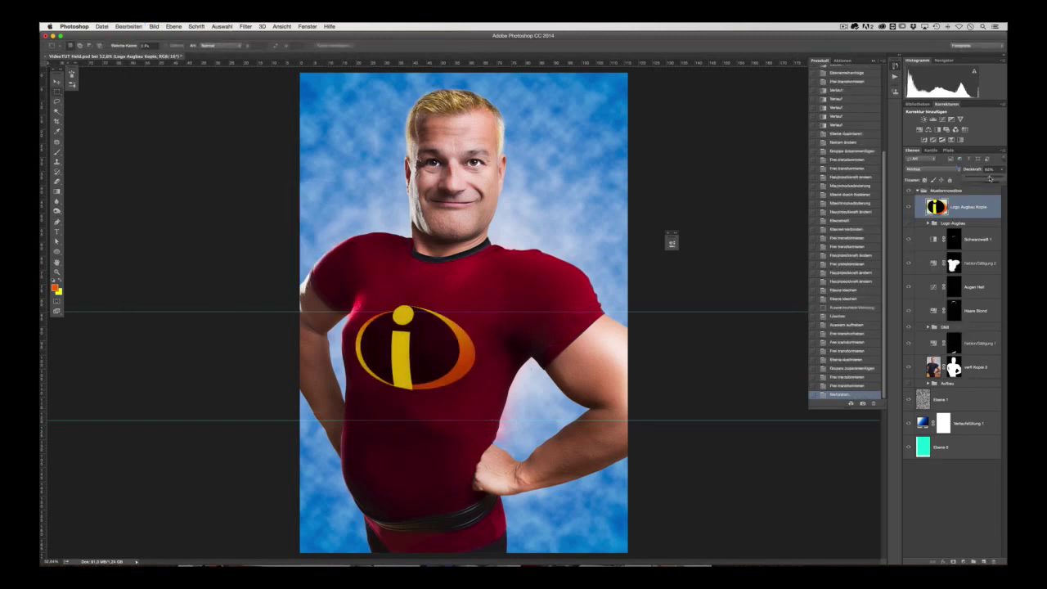
pyautogui.press('super+minus')
# Step: Move the logo slightly higher and shrink it a little
pyautogui.press('super+t')
pyautogui.moveTo(454, 337); pyautogui.dragTo(463, 321)
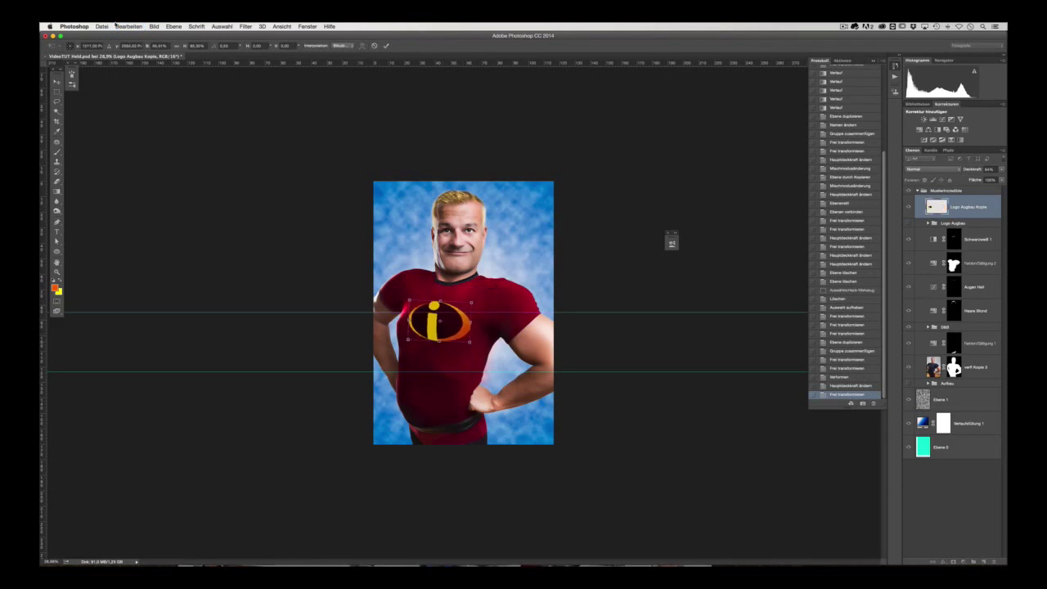
pyautogui.press('Return')
pyautogui.press('super+t')
# Step: Commit the pending logo transforms
pyautogui.press('Return')
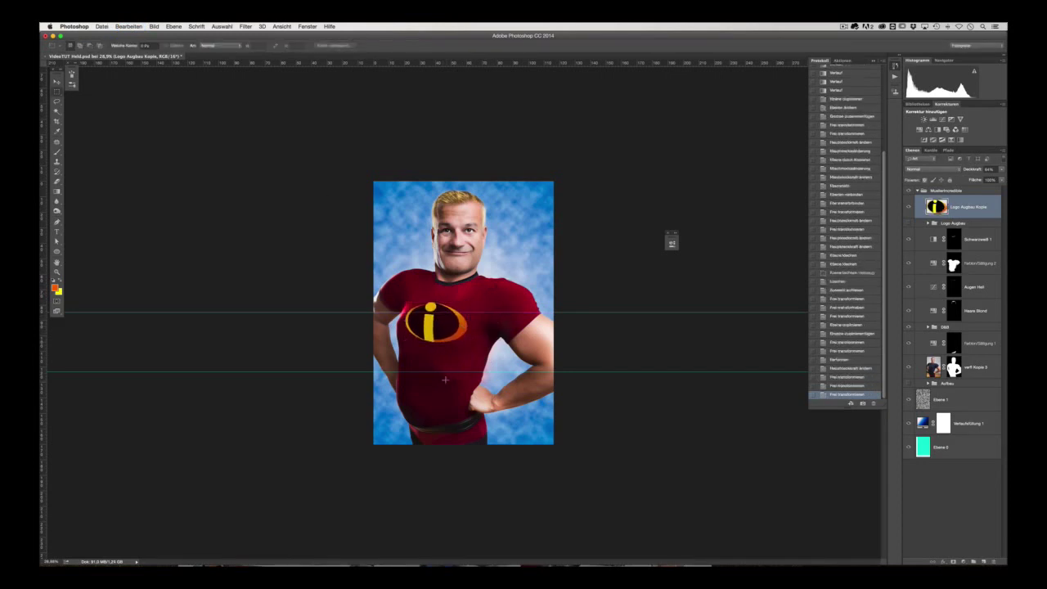
pyautogui.press('m')
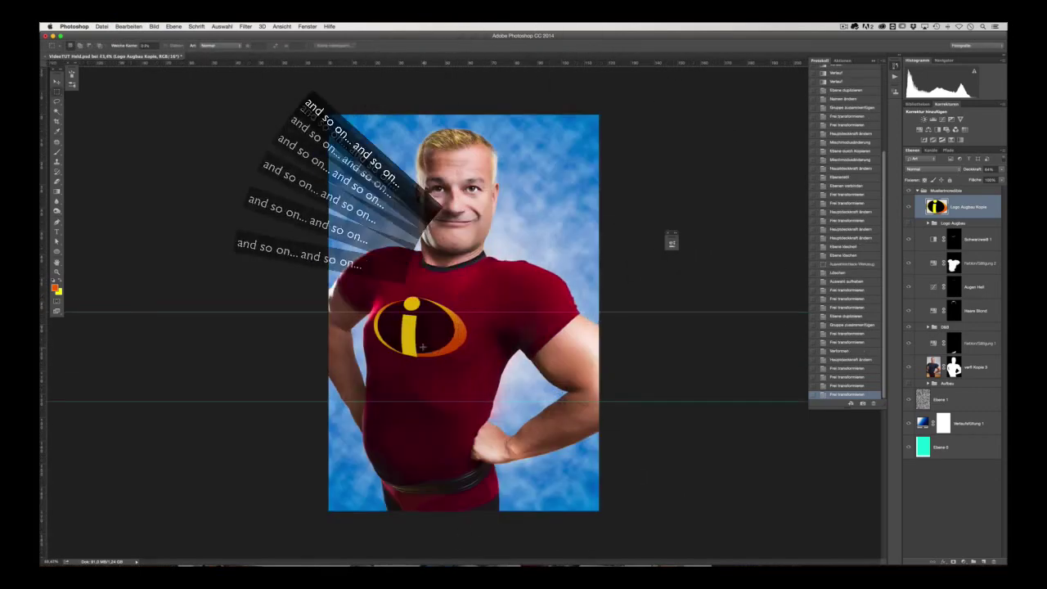
pyautogui.press('Return')
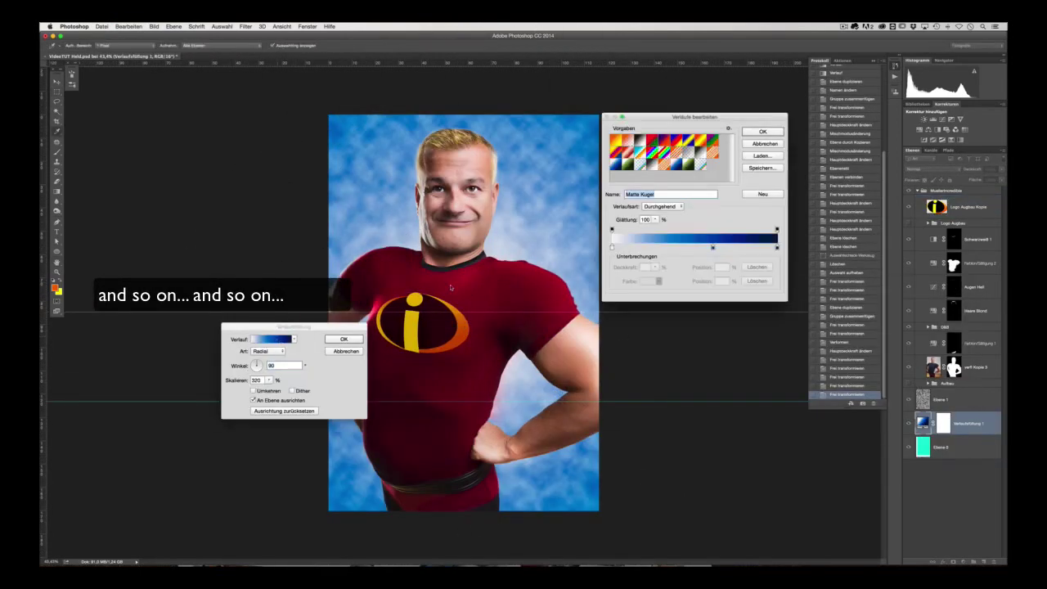
# Step: Edit the background gradient stops to red and orange and apply the gradient
pyautogui.click(776, 229)
pyautogui.write('0')
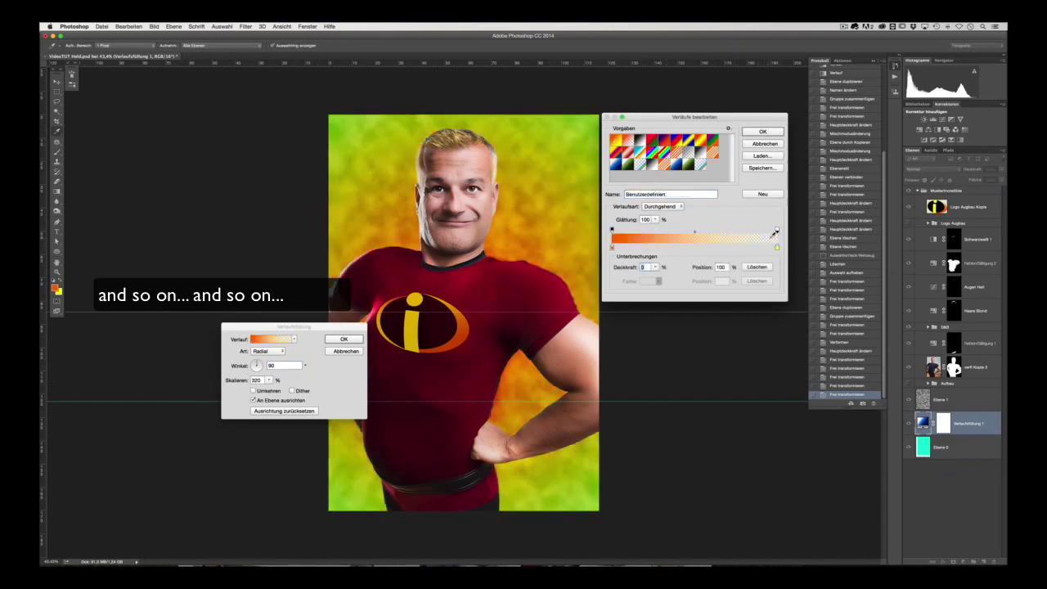
pyautogui.doubleClick(775, 247)
pyautogui.click(908, 339)
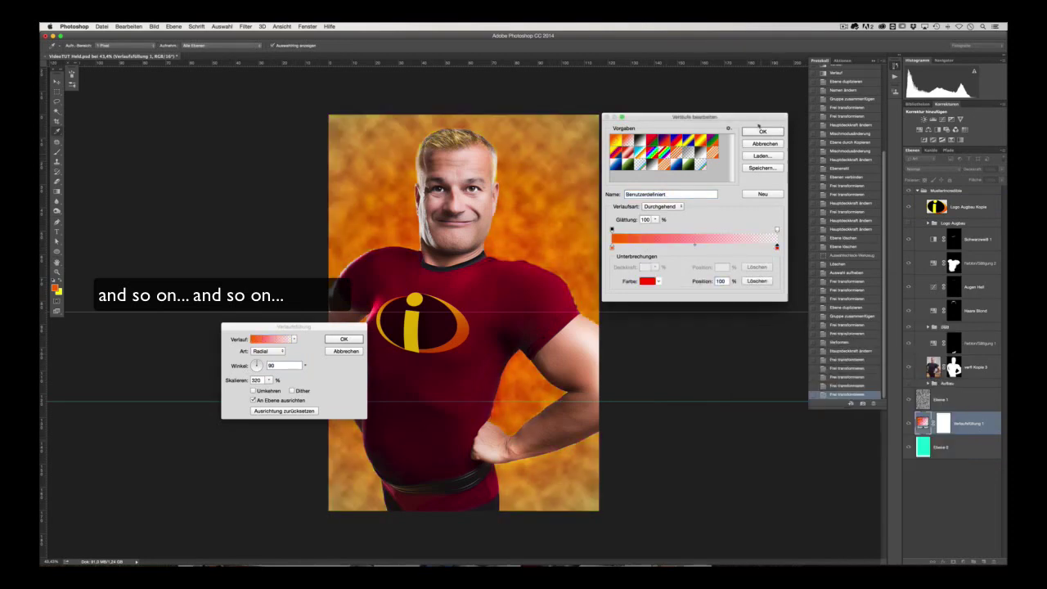
pyautogui.click(762, 131)
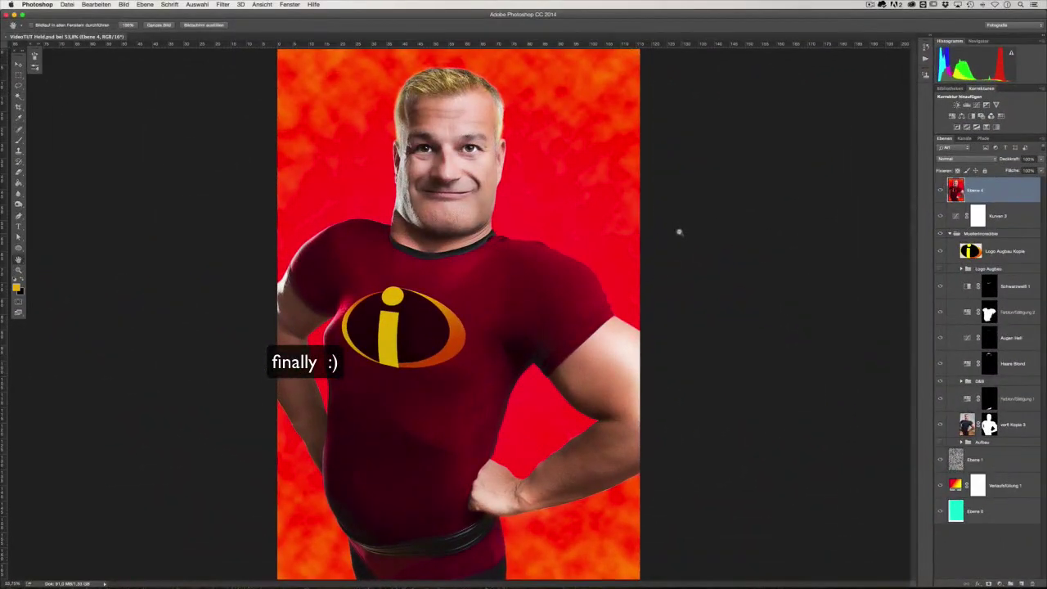
pyautogui.click(18, 270)
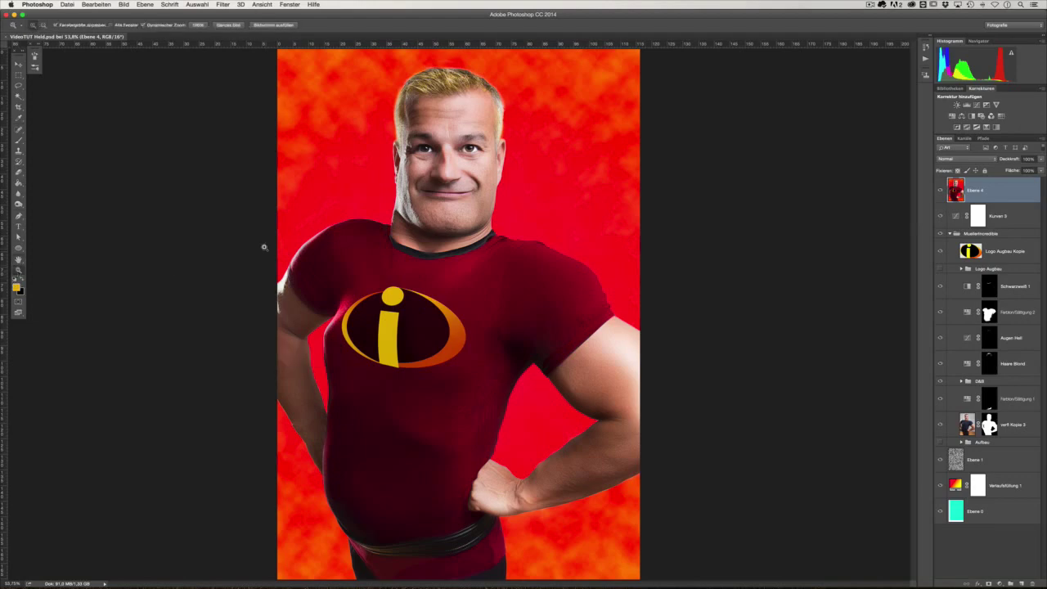
pyautogui.click(501, 148)
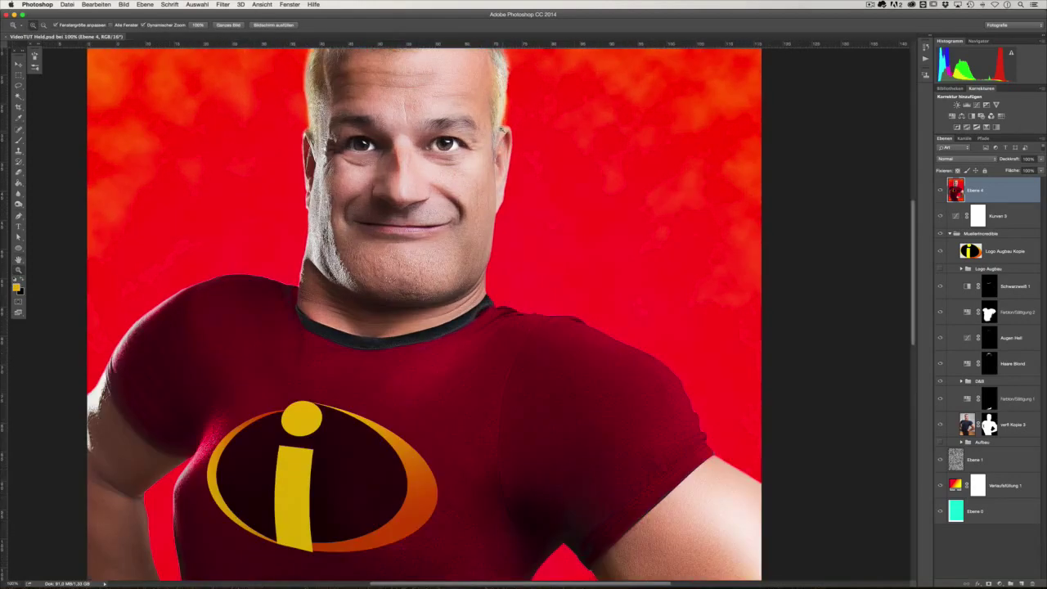
pyautogui.moveTo(499, 129); pyautogui.dragTo(525, 181)
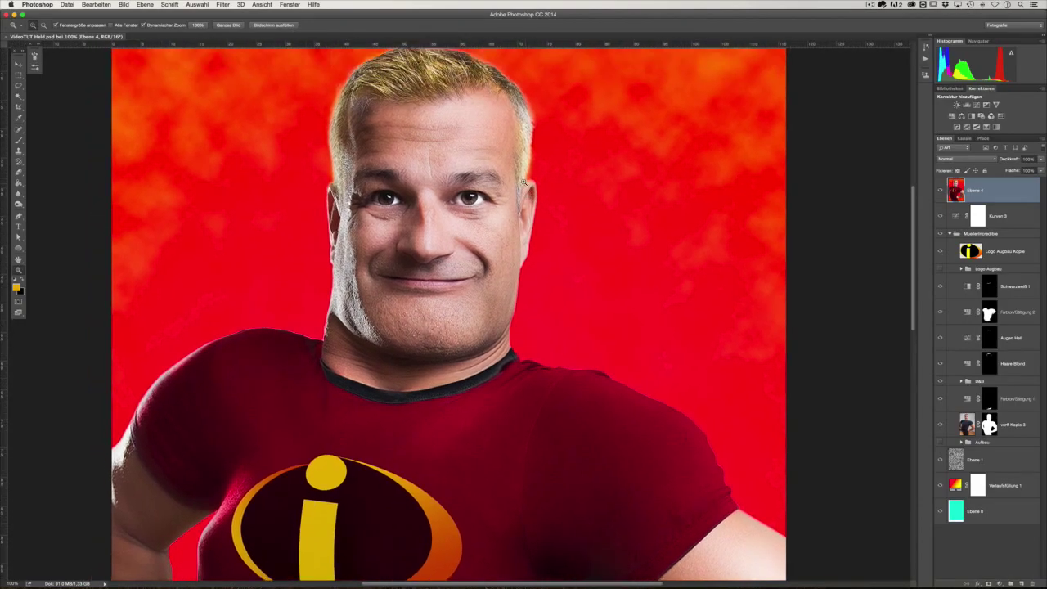